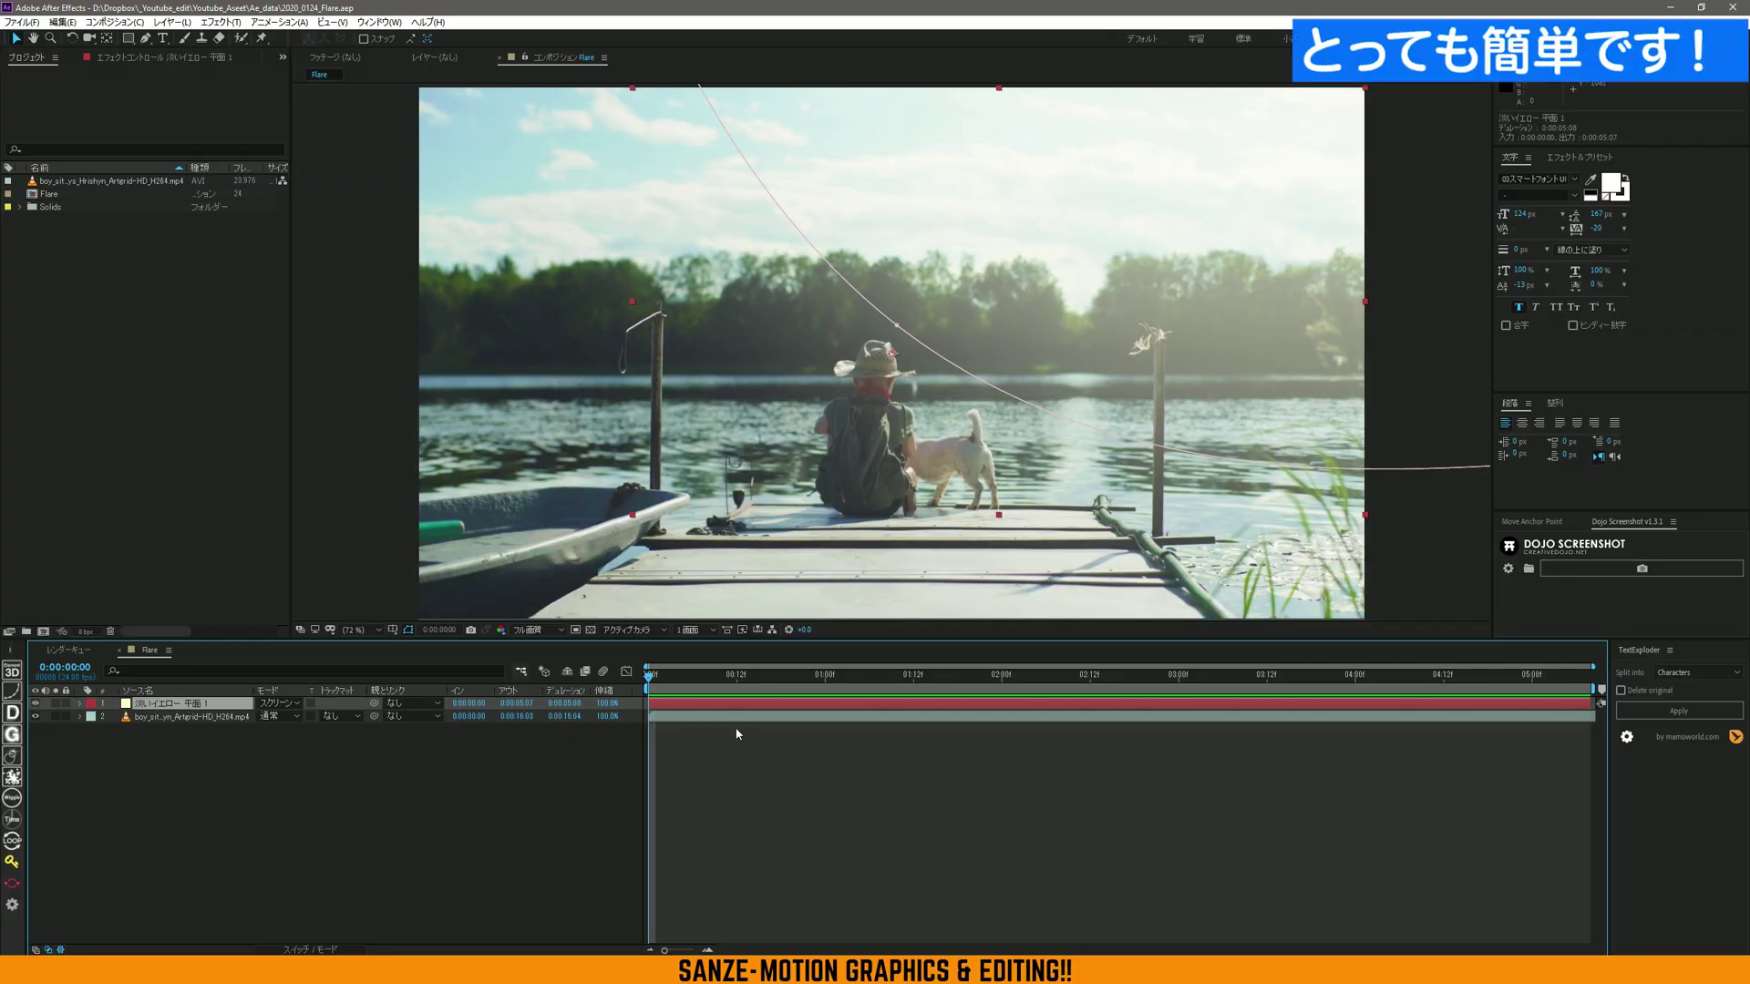
Deselect the flare solid, select the Flare composition, and bring up the Project panel's new-item menu
{"action": "left_click", "coordinate": [512, 740]}
{"action": "left_click", "coordinate": [168, 539]}
{"action": "left_click", "coordinate": [54, 198]}
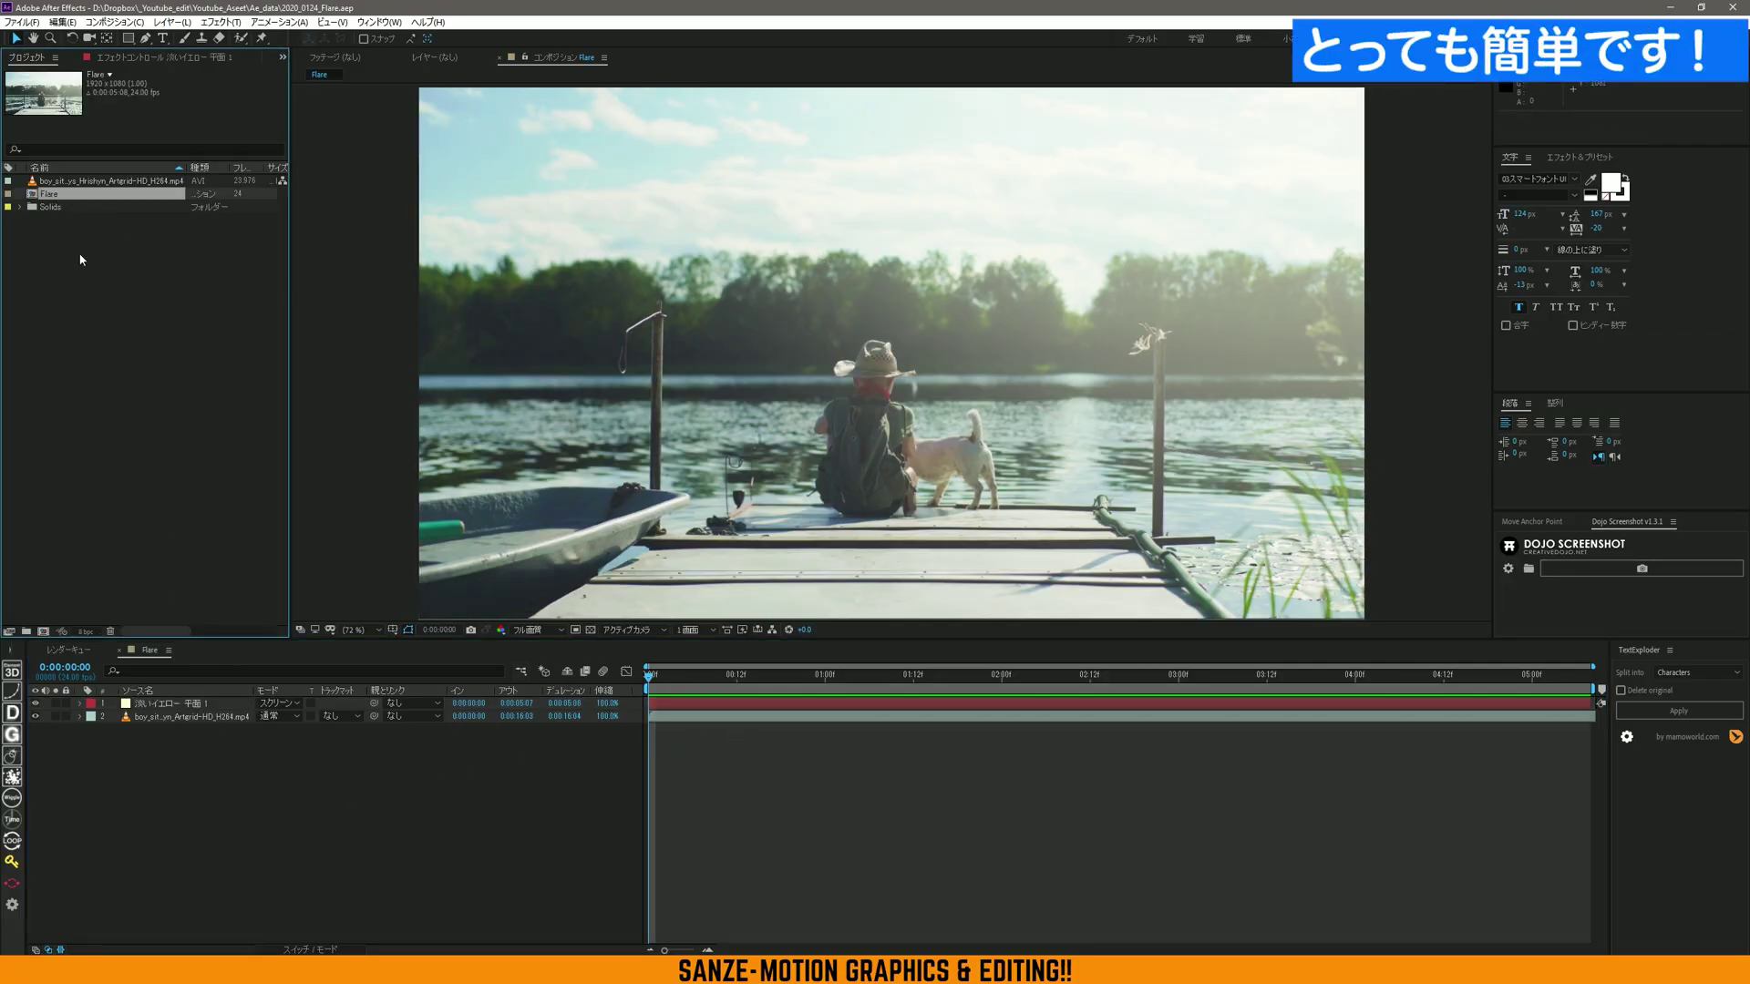
{"action": "right_click", "coordinate": [117, 332]}
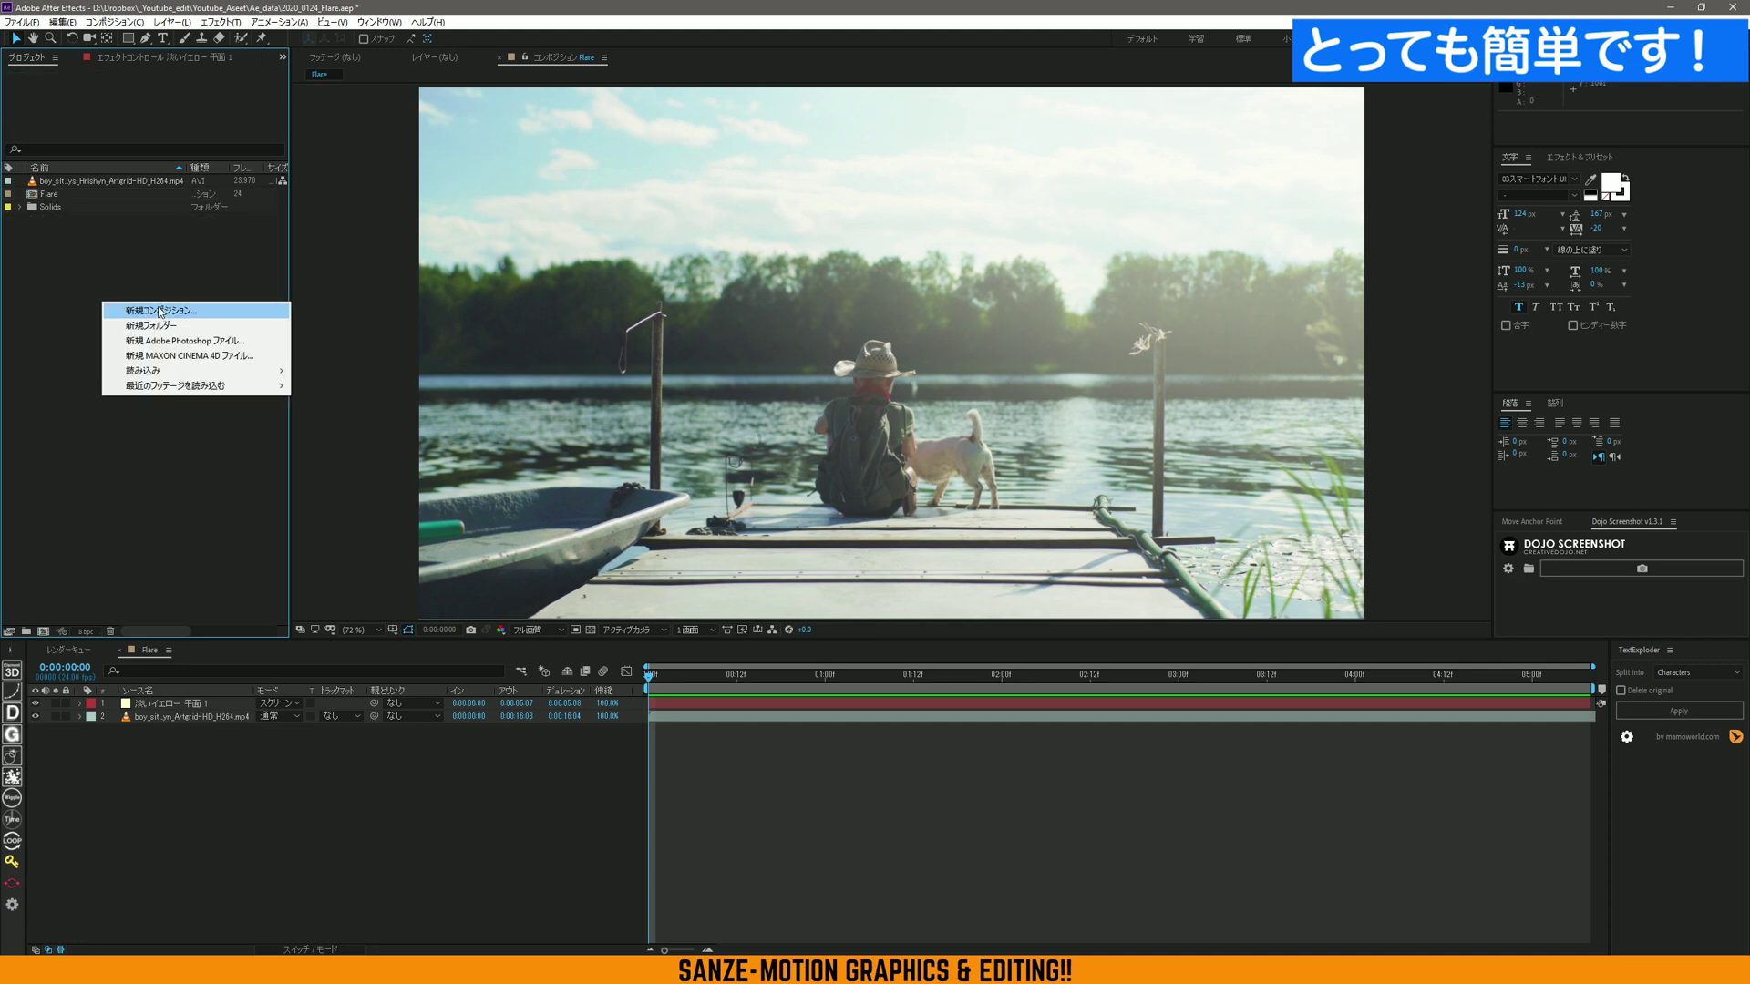
Create composition コンポ 1 with default settings, add the boy_sit dock footage, and preview it
{"action": "left_click", "coordinate": [156, 315]}
{"action": "left_click", "coordinate": [982, 635]}
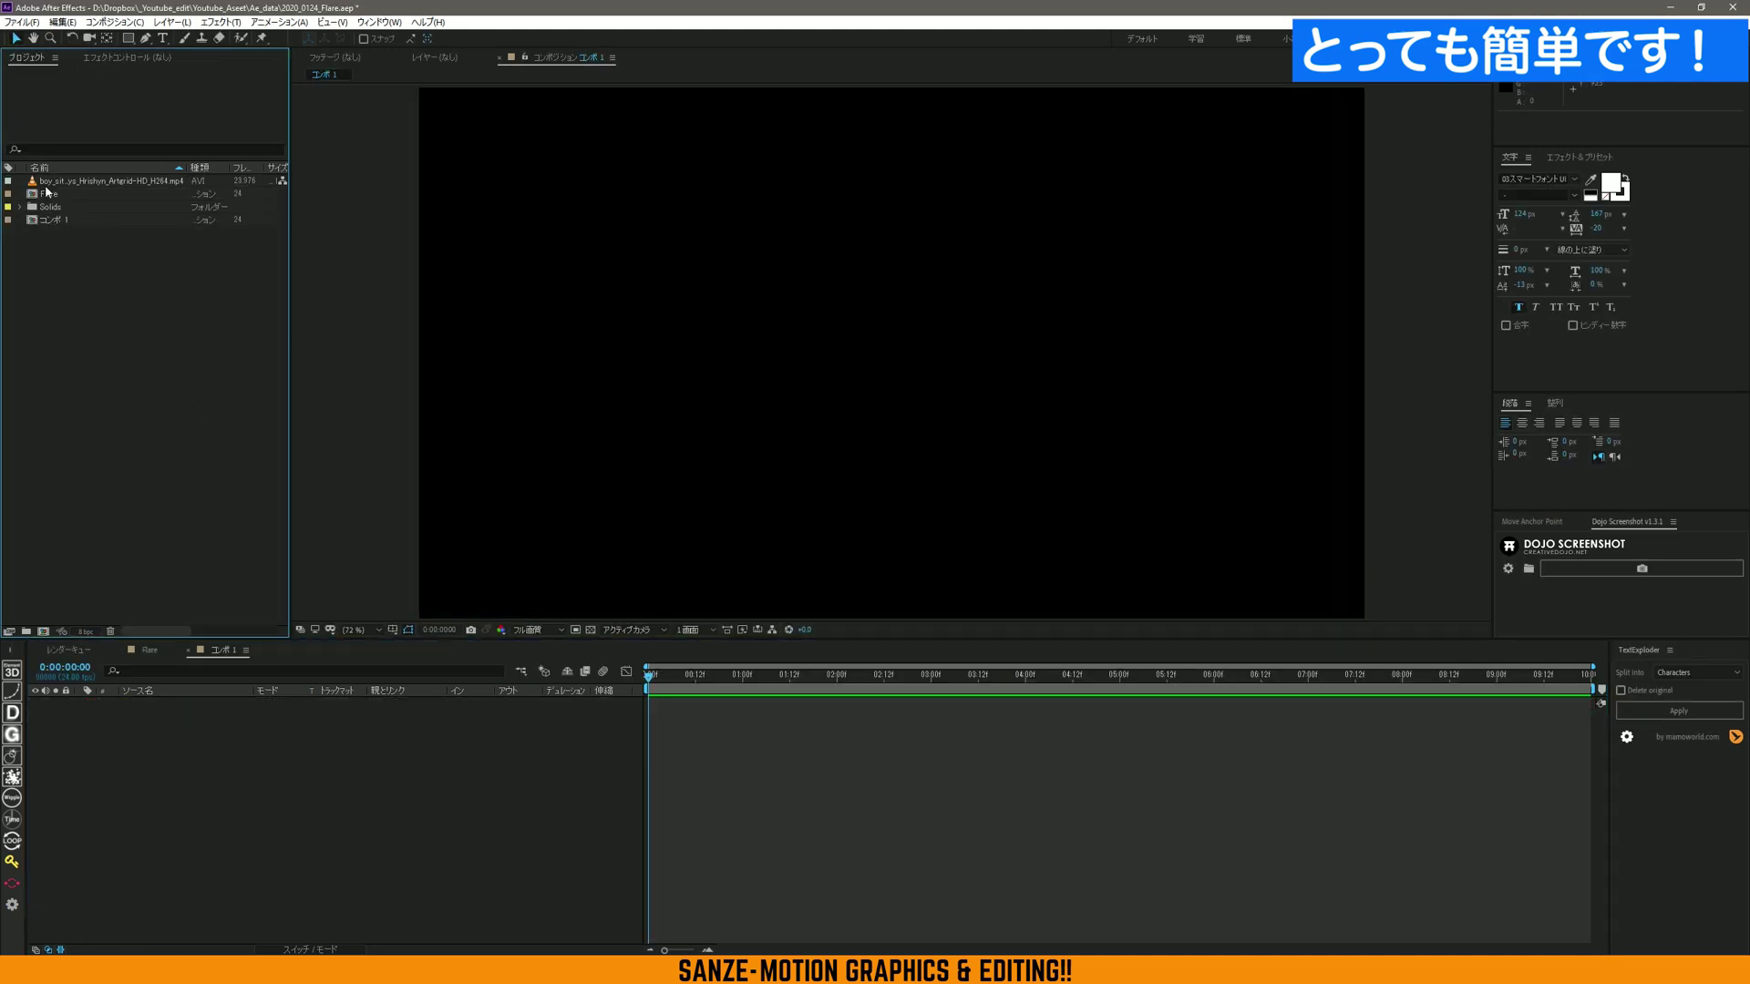
{"action": "left_click_drag", "start_coordinate": [109, 180], "coordinate": [279, 780]}
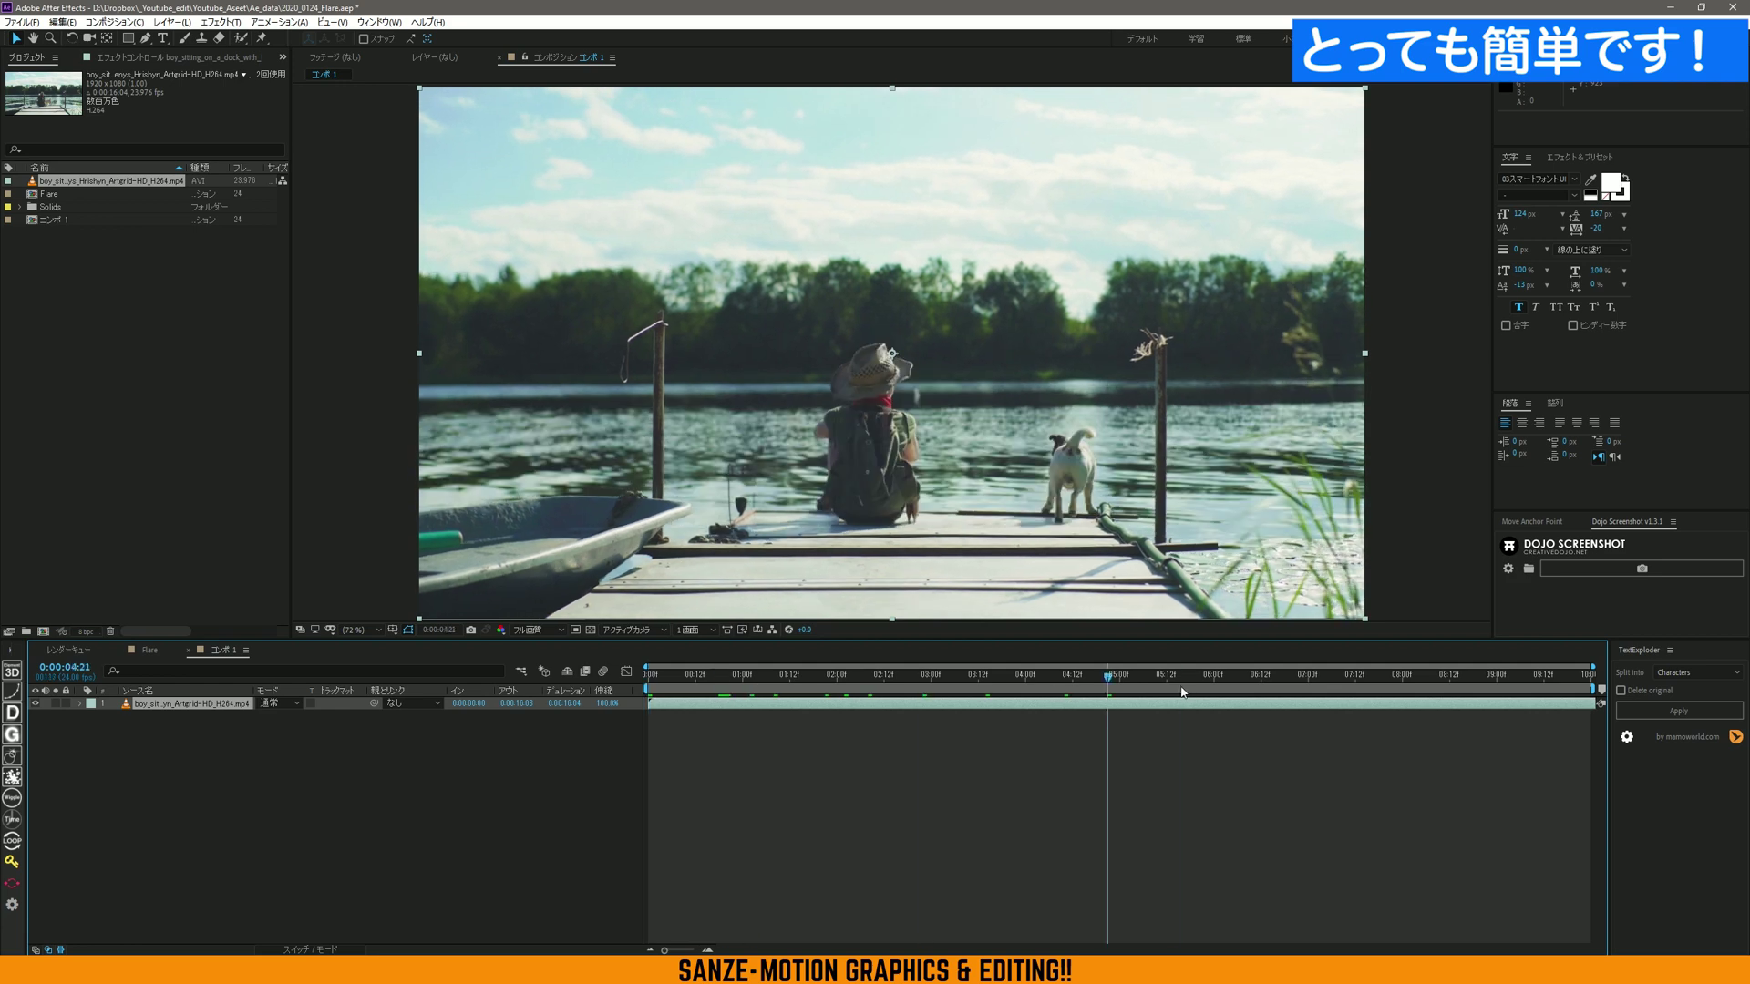
{"action": "left_click", "coordinate": [776, 729]}
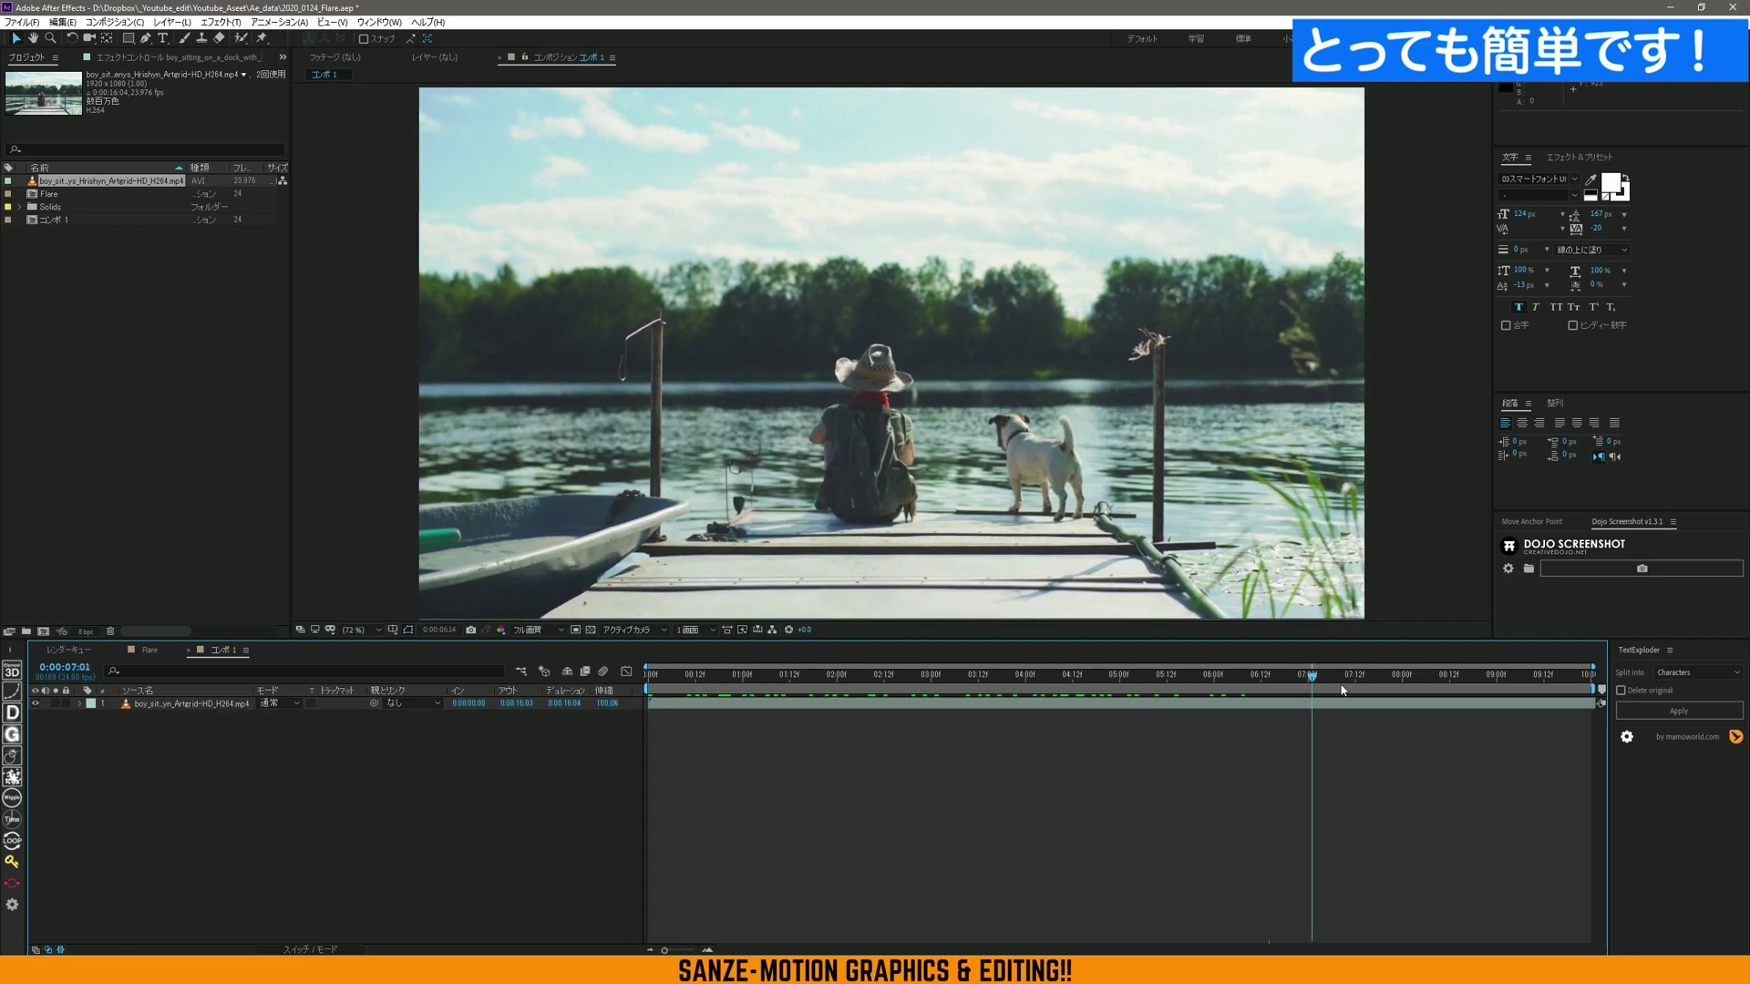
{"action": "key", "text": "space"}
{"action": "right_click", "coordinate": [279, 754]}
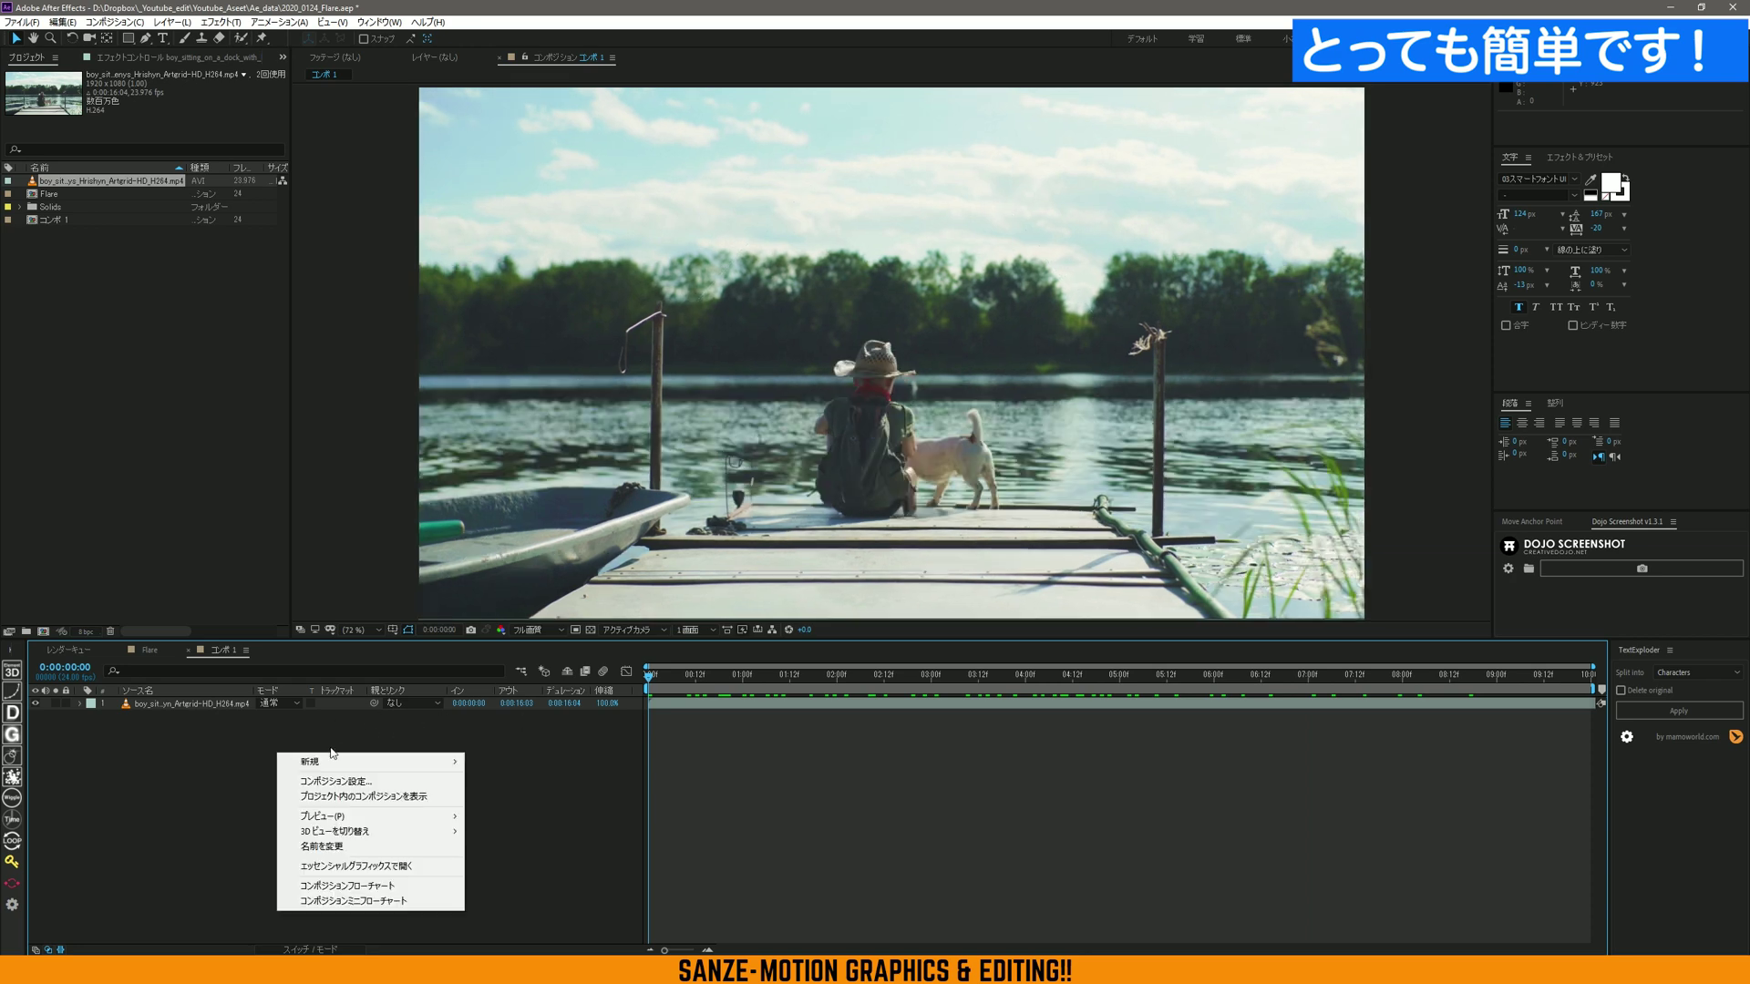
Add a full-frame pale yellow solid above the dock footage and lock the footage layer
{"action": "mouse_move", "coordinate": [365, 762]}
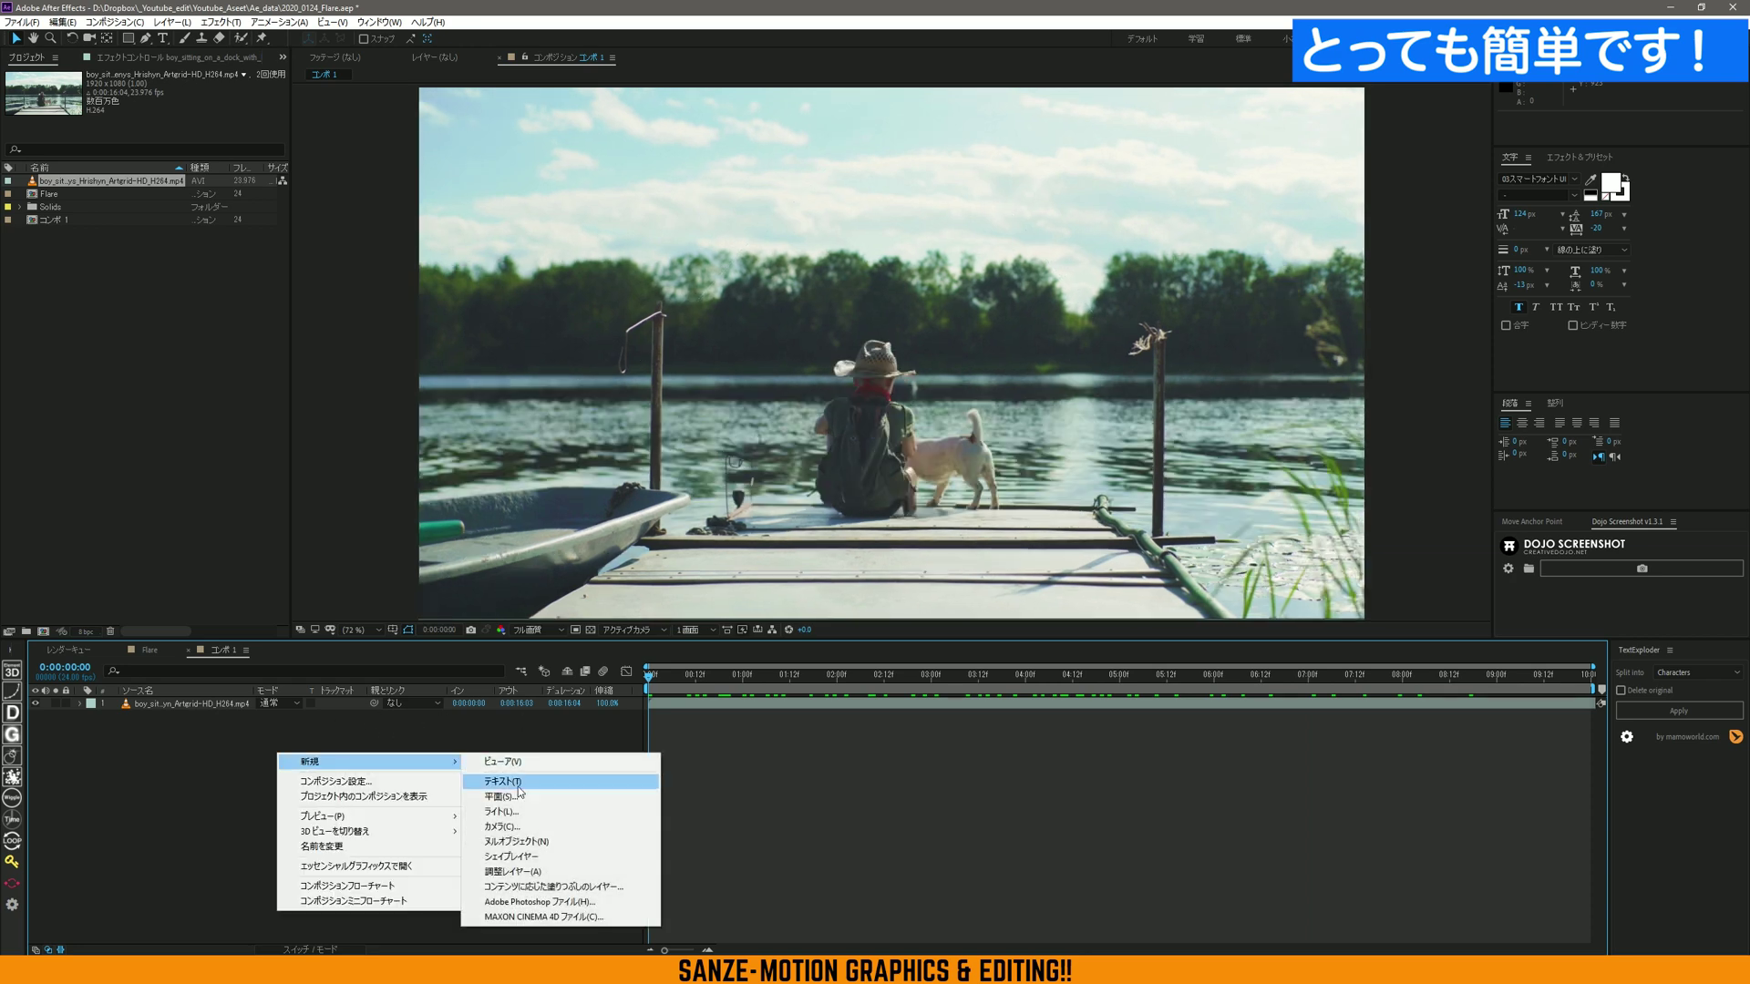
{"action": "left_click", "coordinate": [496, 795]}
{"action": "left_click", "coordinate": [558, 447]}
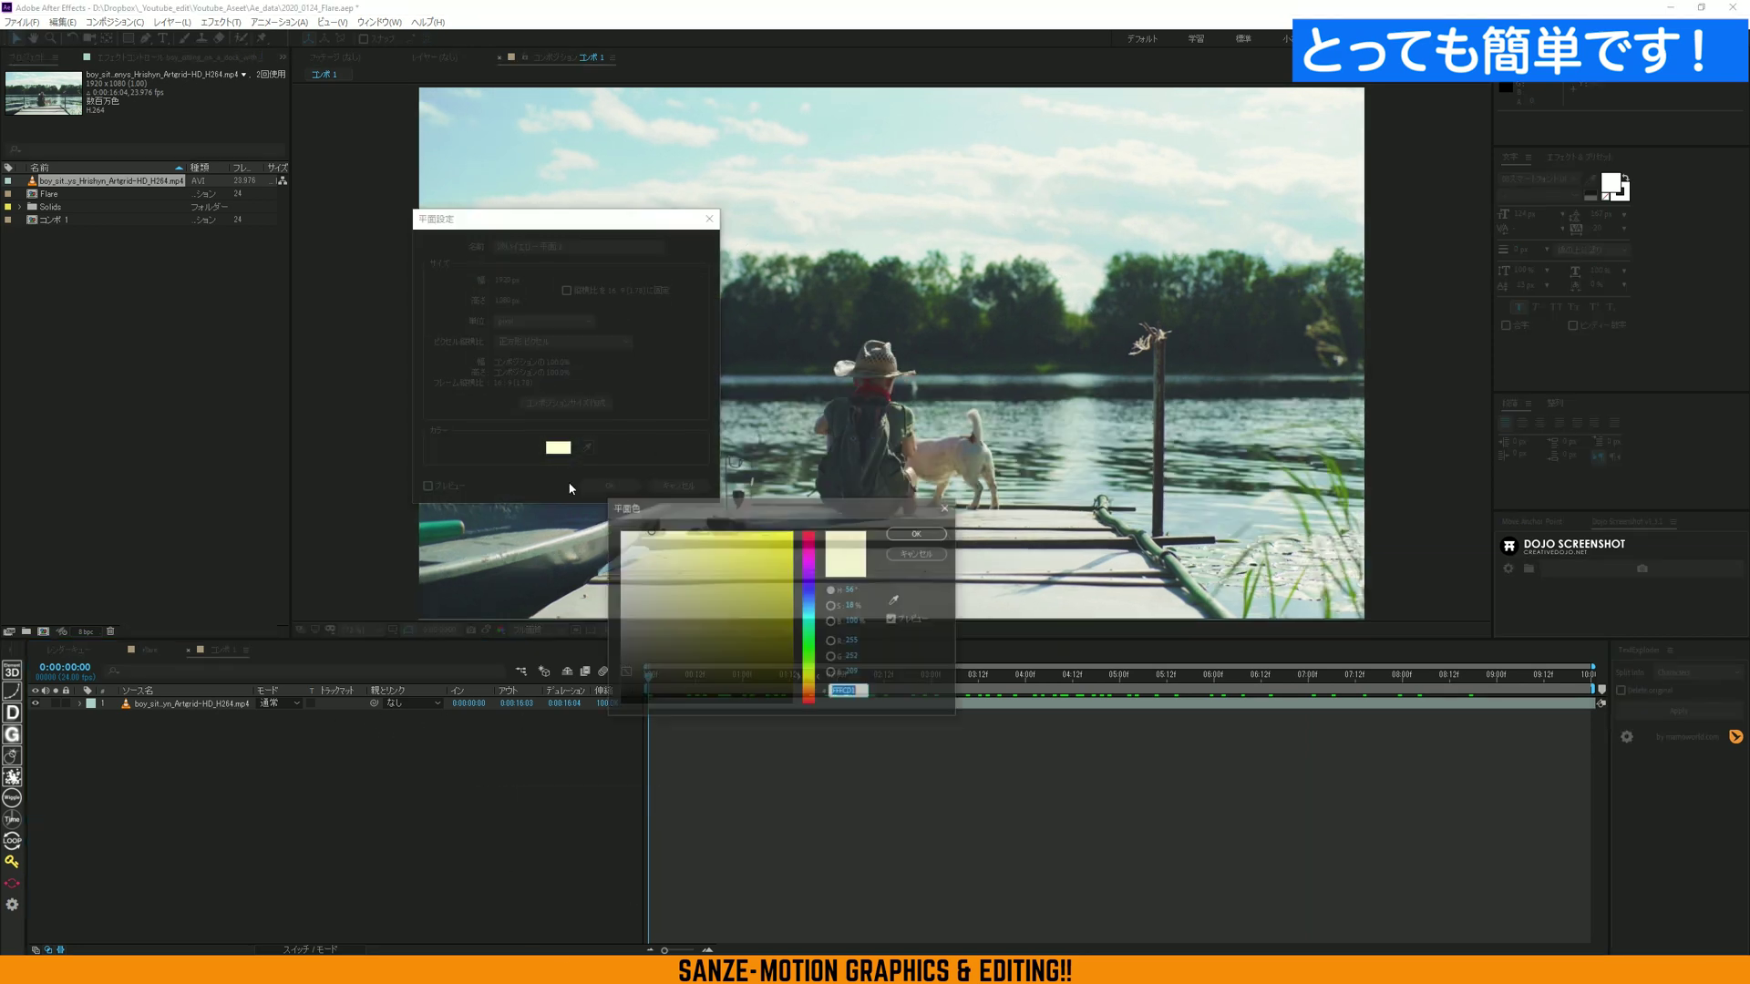
{"action": "left_click_drag", "start_coordinate": [628, 535], "coordinate": [641, 537]}
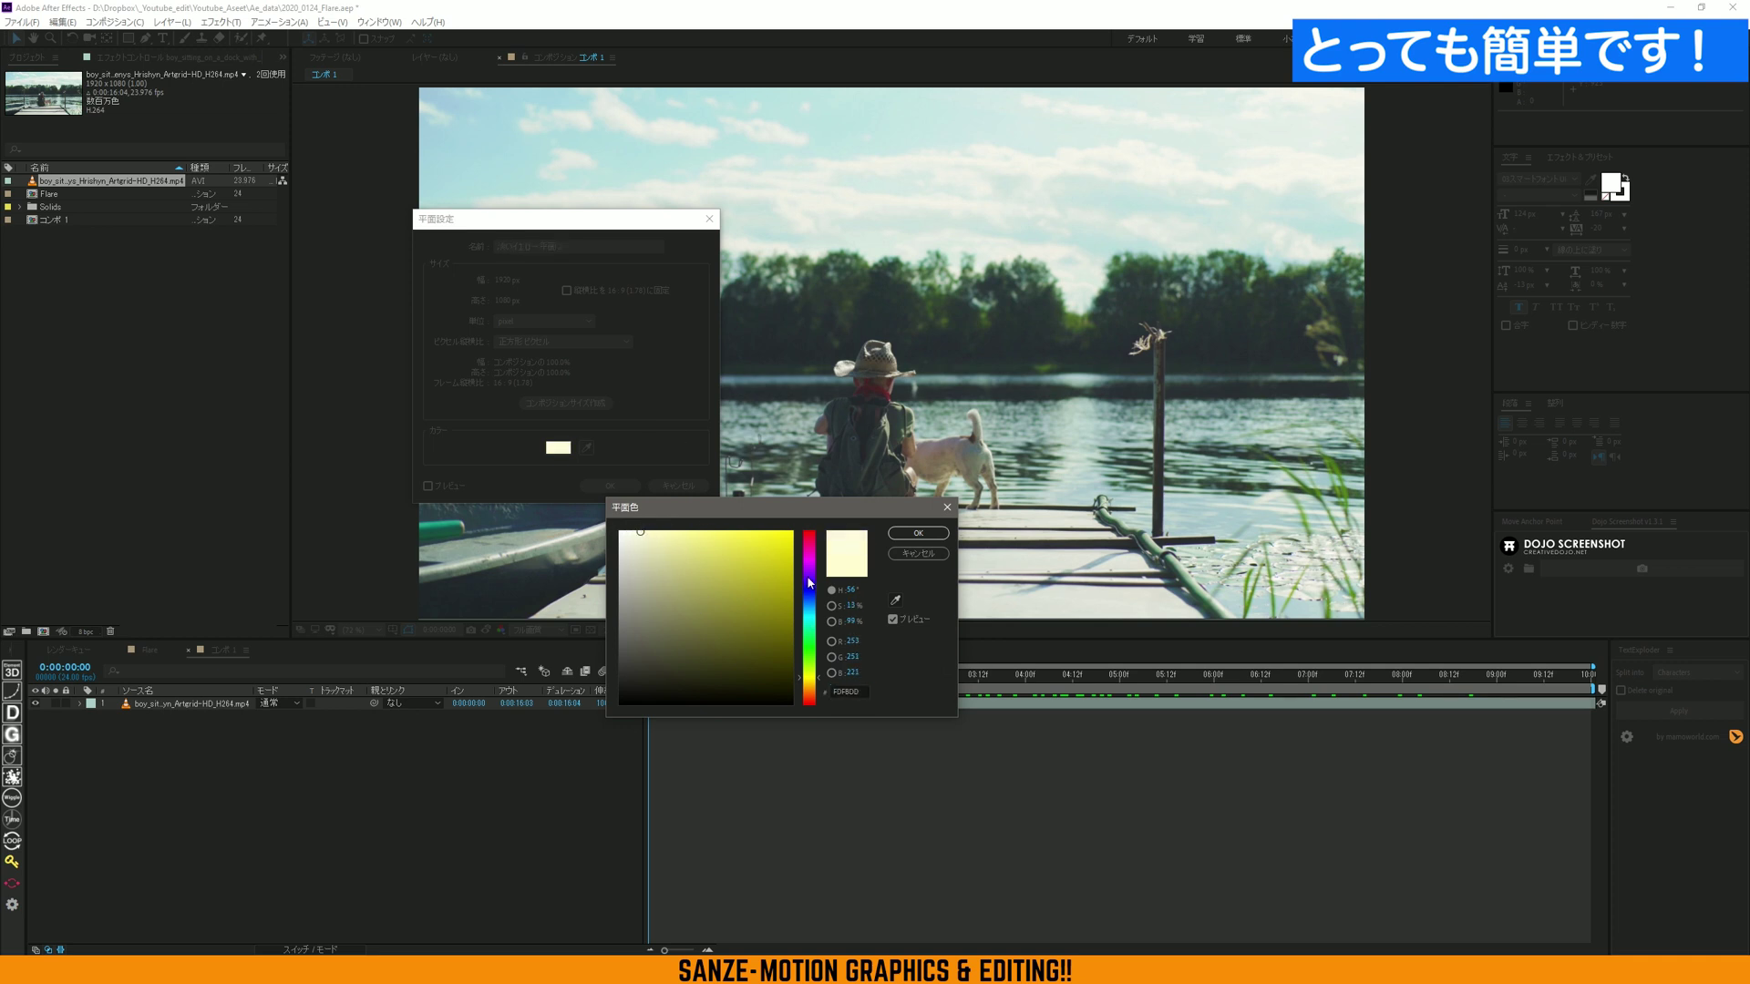
{"action": "left_click", "coordinate": [918, 533]}
{"action": "left_click", "coordinate": [610, 486]}
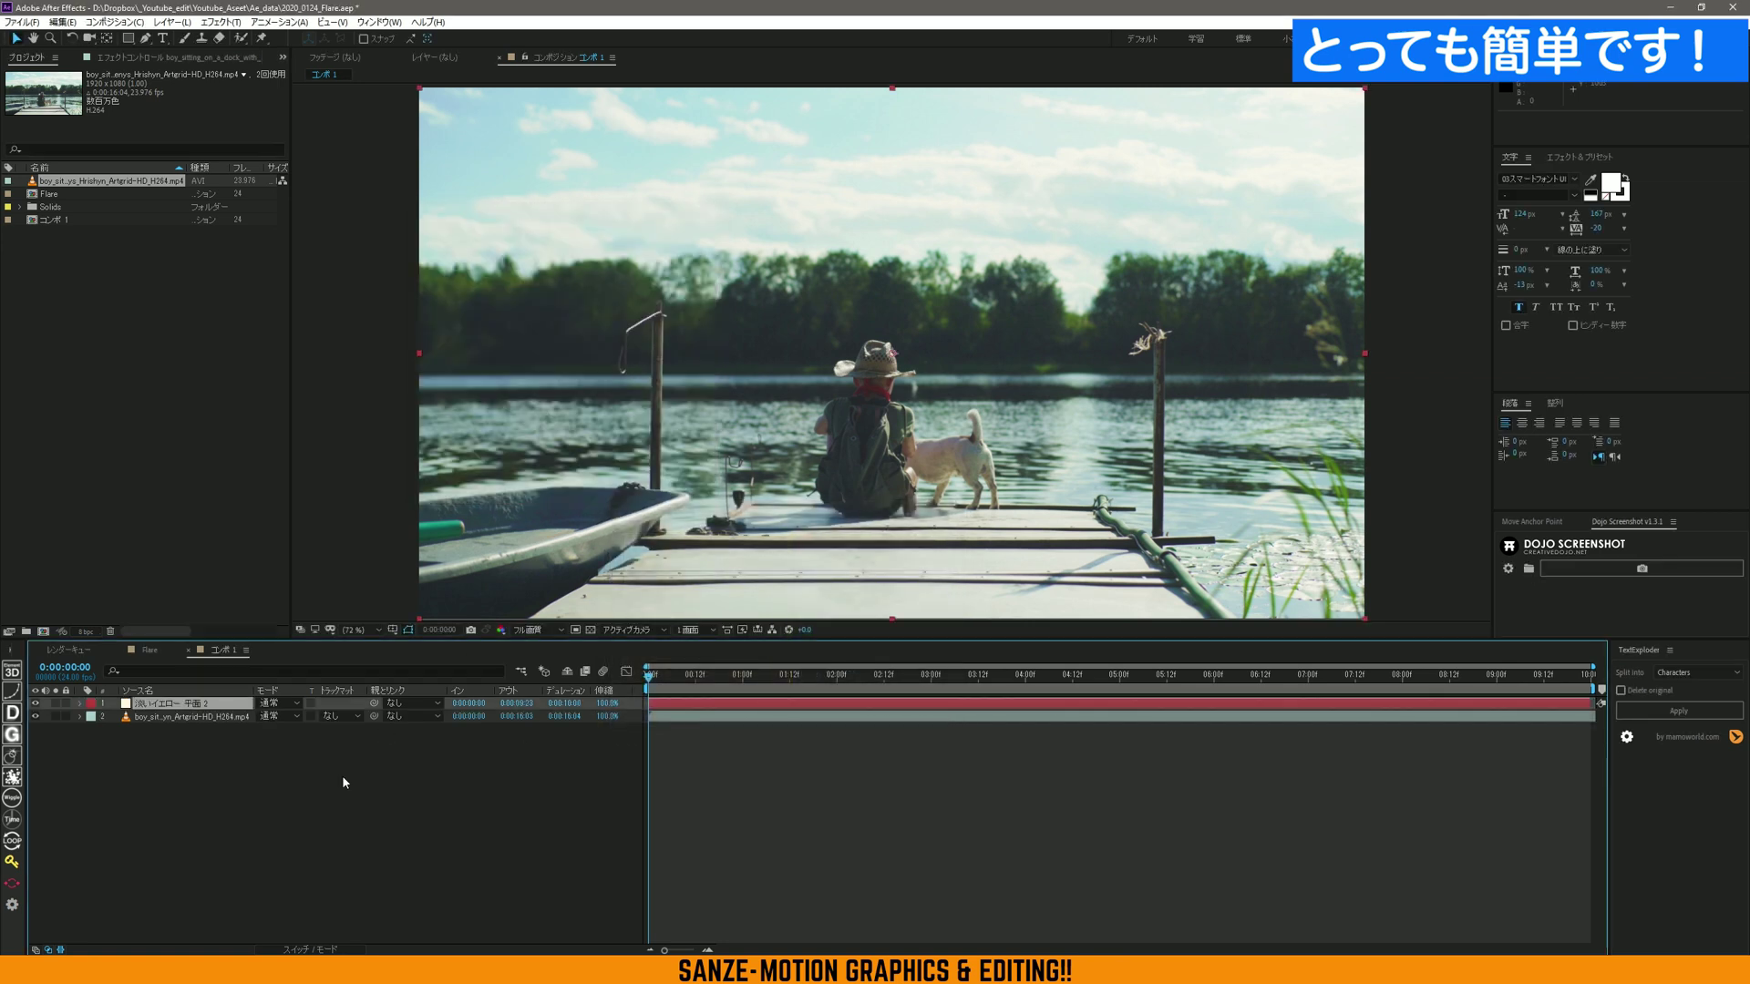
{"action": "left_click", "coordinate": [66, 716]}
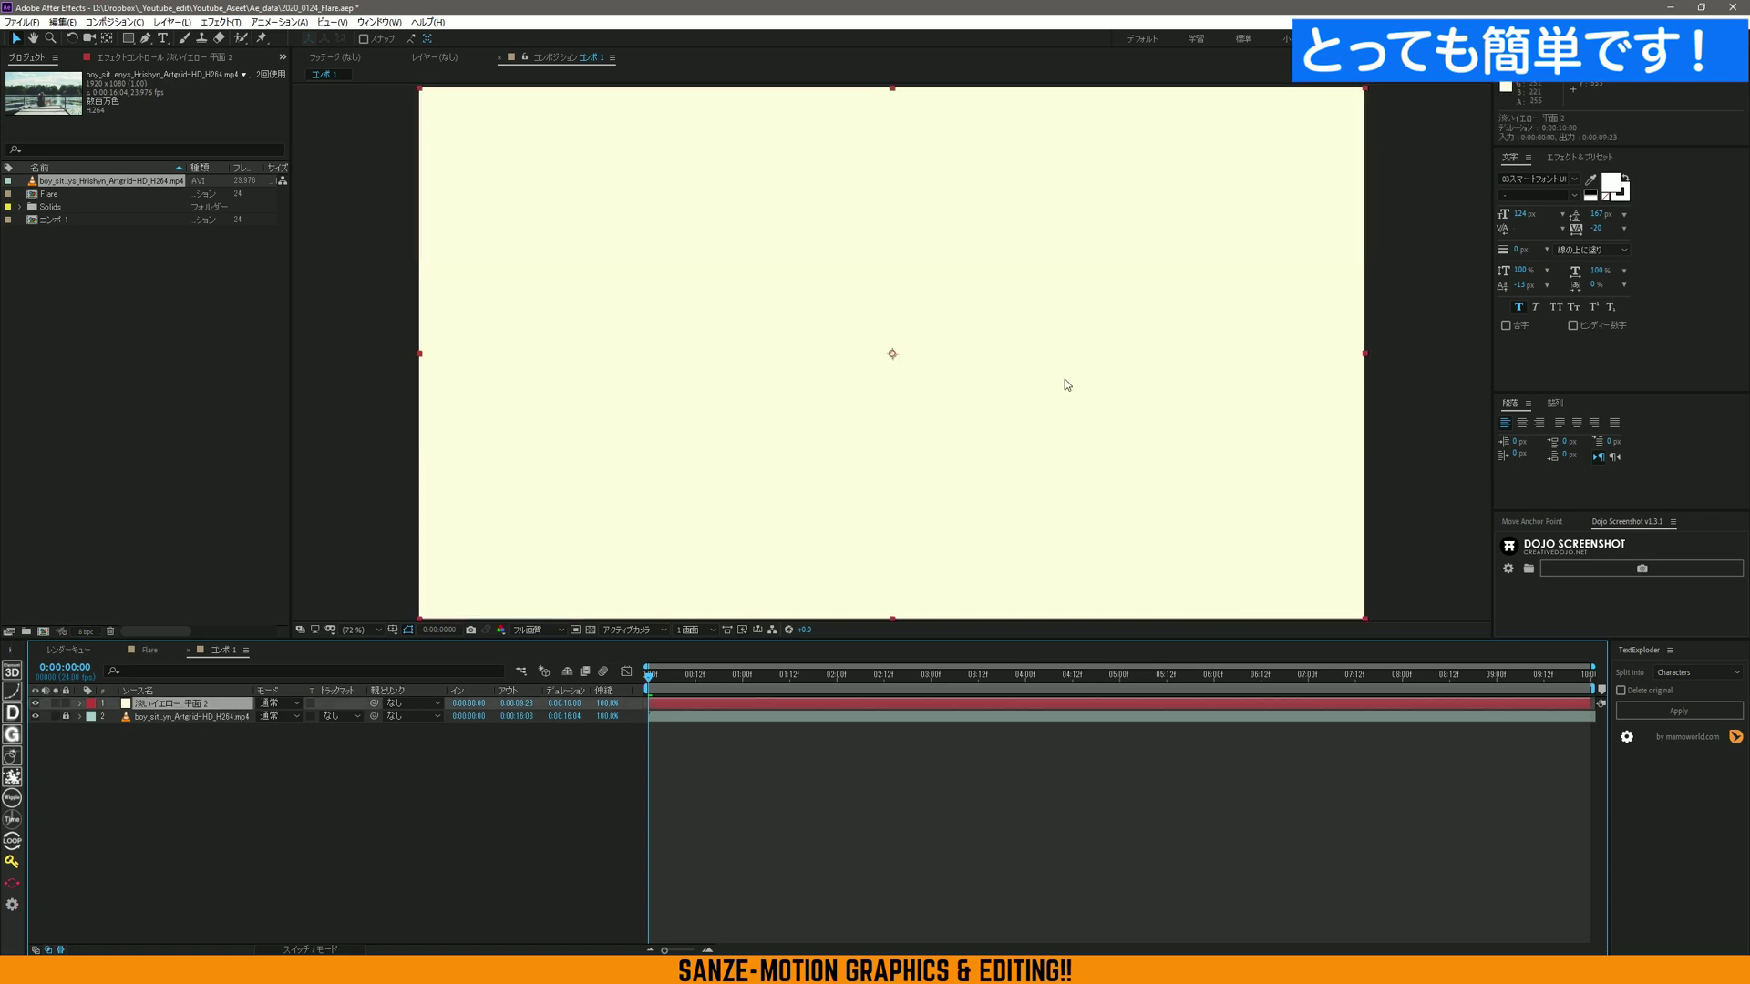
Draw a closed, curved four-point Pen mask over the solid's upper right, then adjust one vertex
{"action": "key", "text": "period"}
{"action": "key", "text": "comma"}
{"action": "key", "text": "comma"}
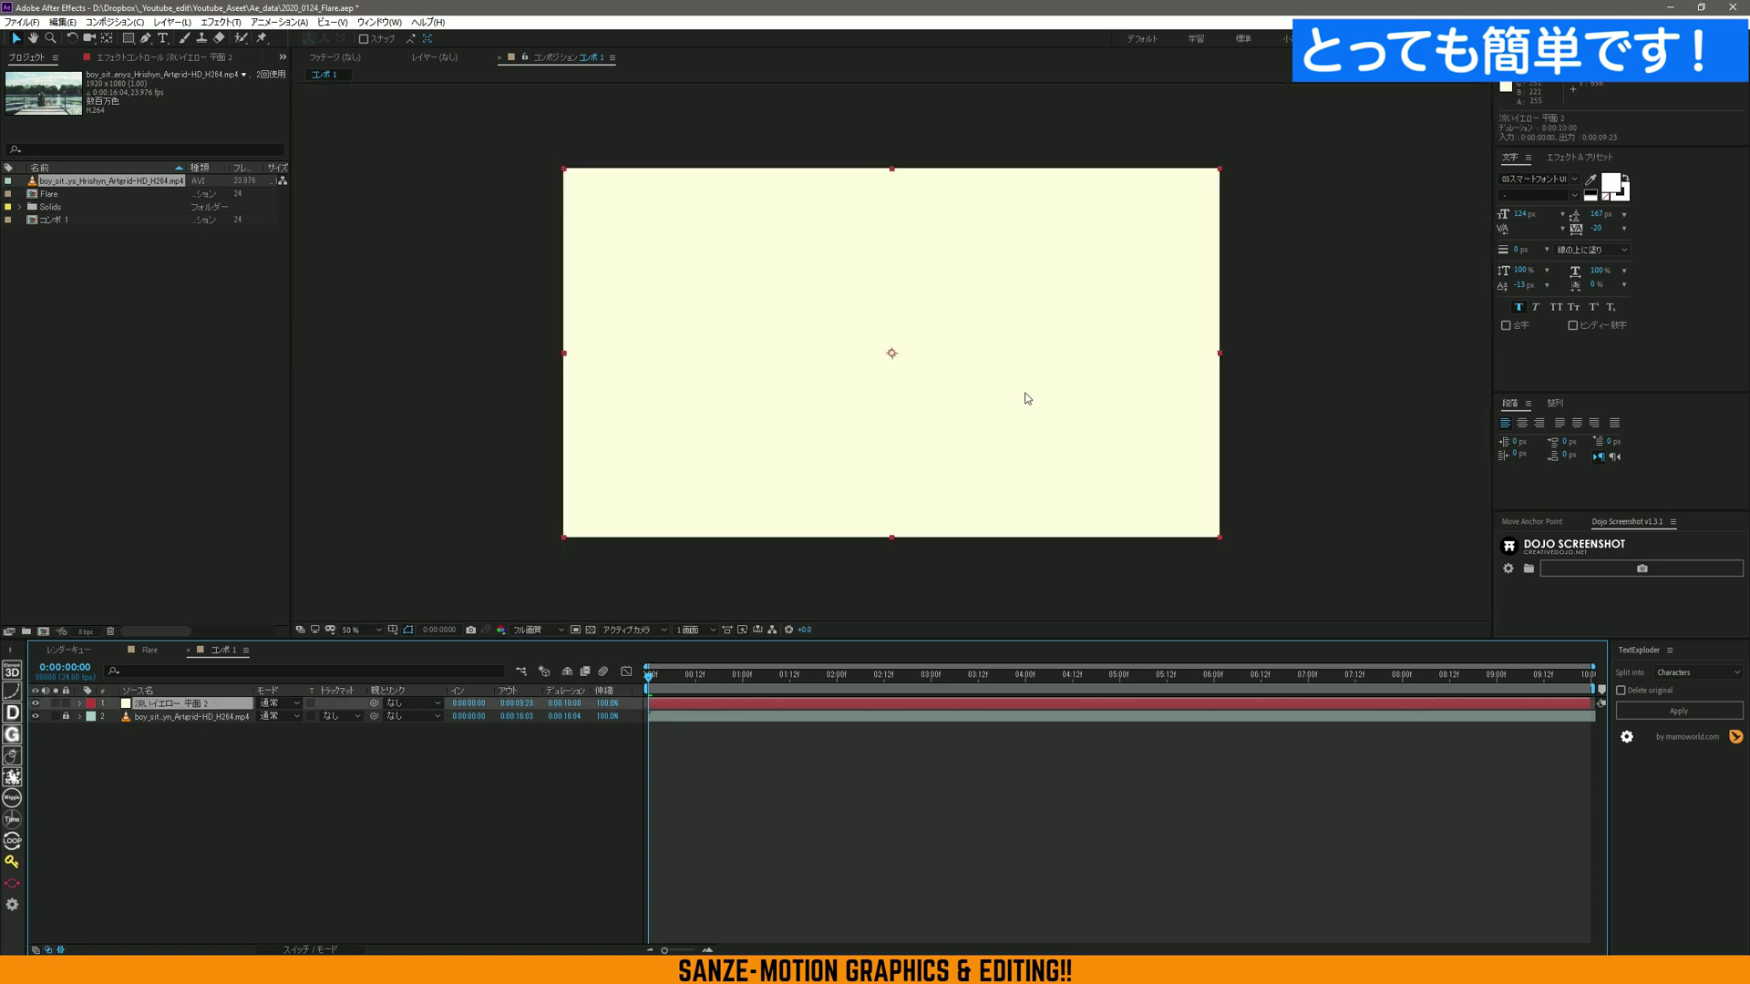
{"action": "left_click", "coordinate": [144, 40]}
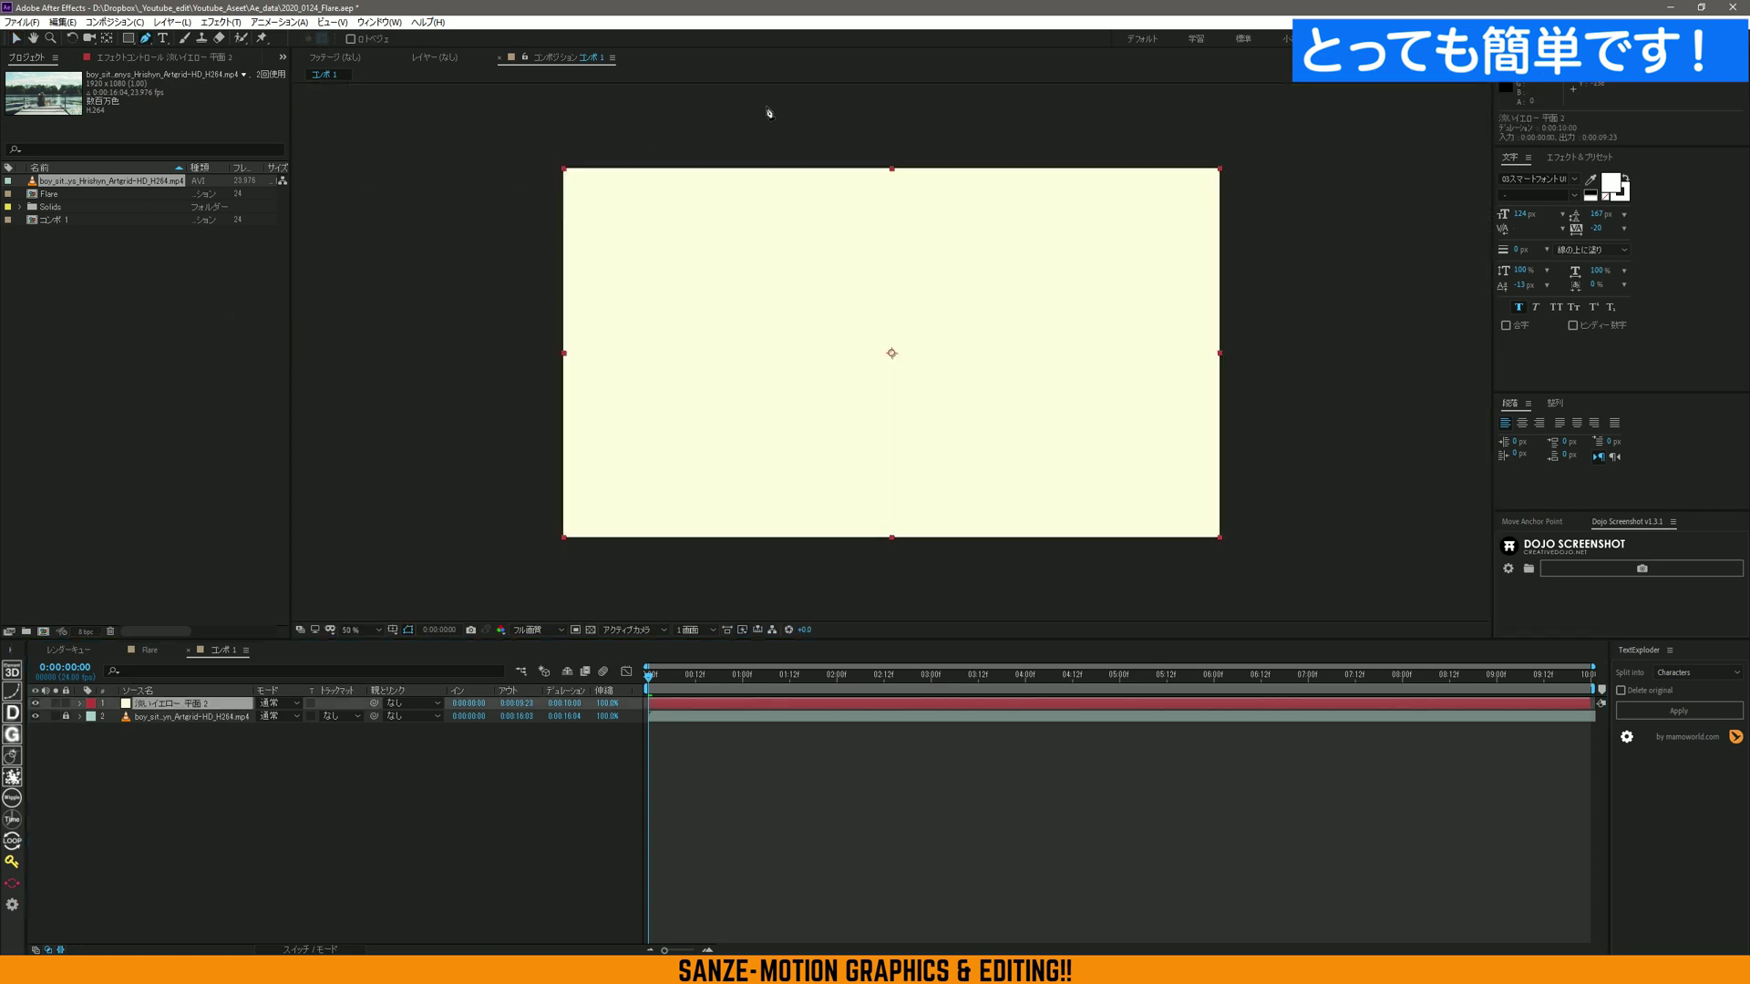
{"action": "left_click_drag", "start_coordinate": [717, 133], "coordinate": [745, 171]}
{"action": "left_click_drag", "start_coordinate": [916, 326], "coordinate": [989, 353]}
{"action": "left_click_drag", "start_coordinate": [1290, 398], "coordinate": [1300, 393]}
{"action": "left_click", "coordinate": [1298, 104]}
{"action": "left_click", "coordinate": [717, 136]}
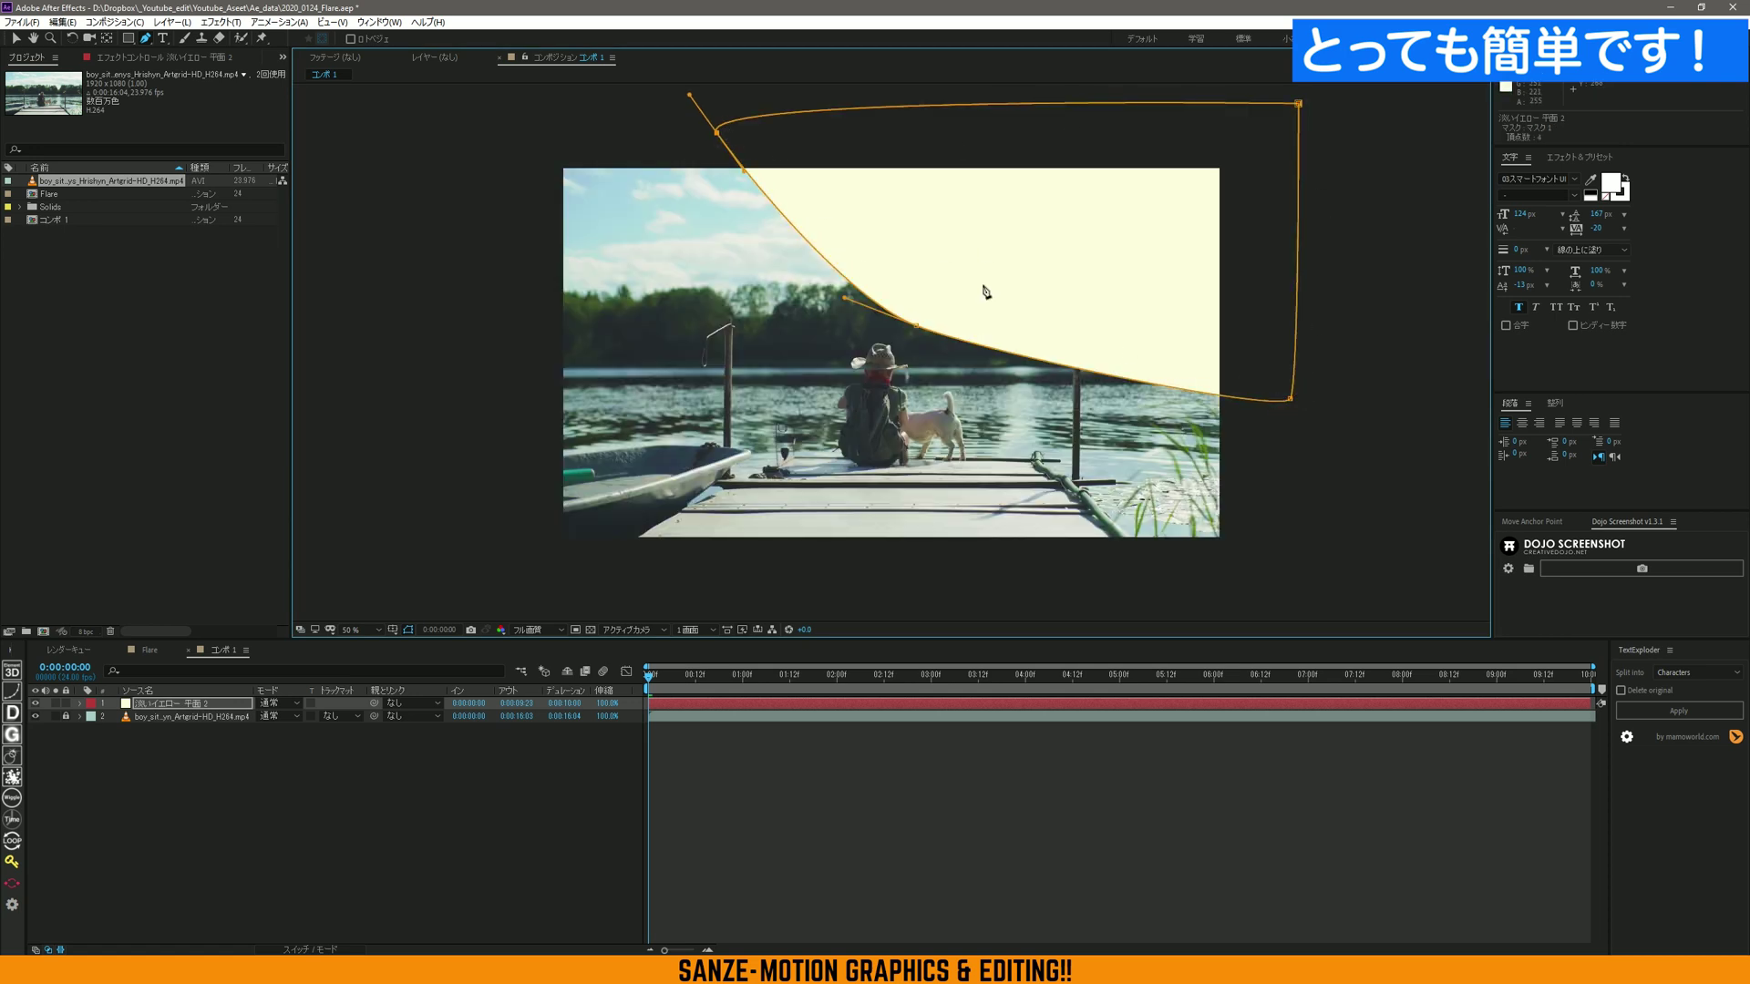
{"action": "left_click_drag", "start_coordinate": [916, 324], "coordinate": [938, 337]}
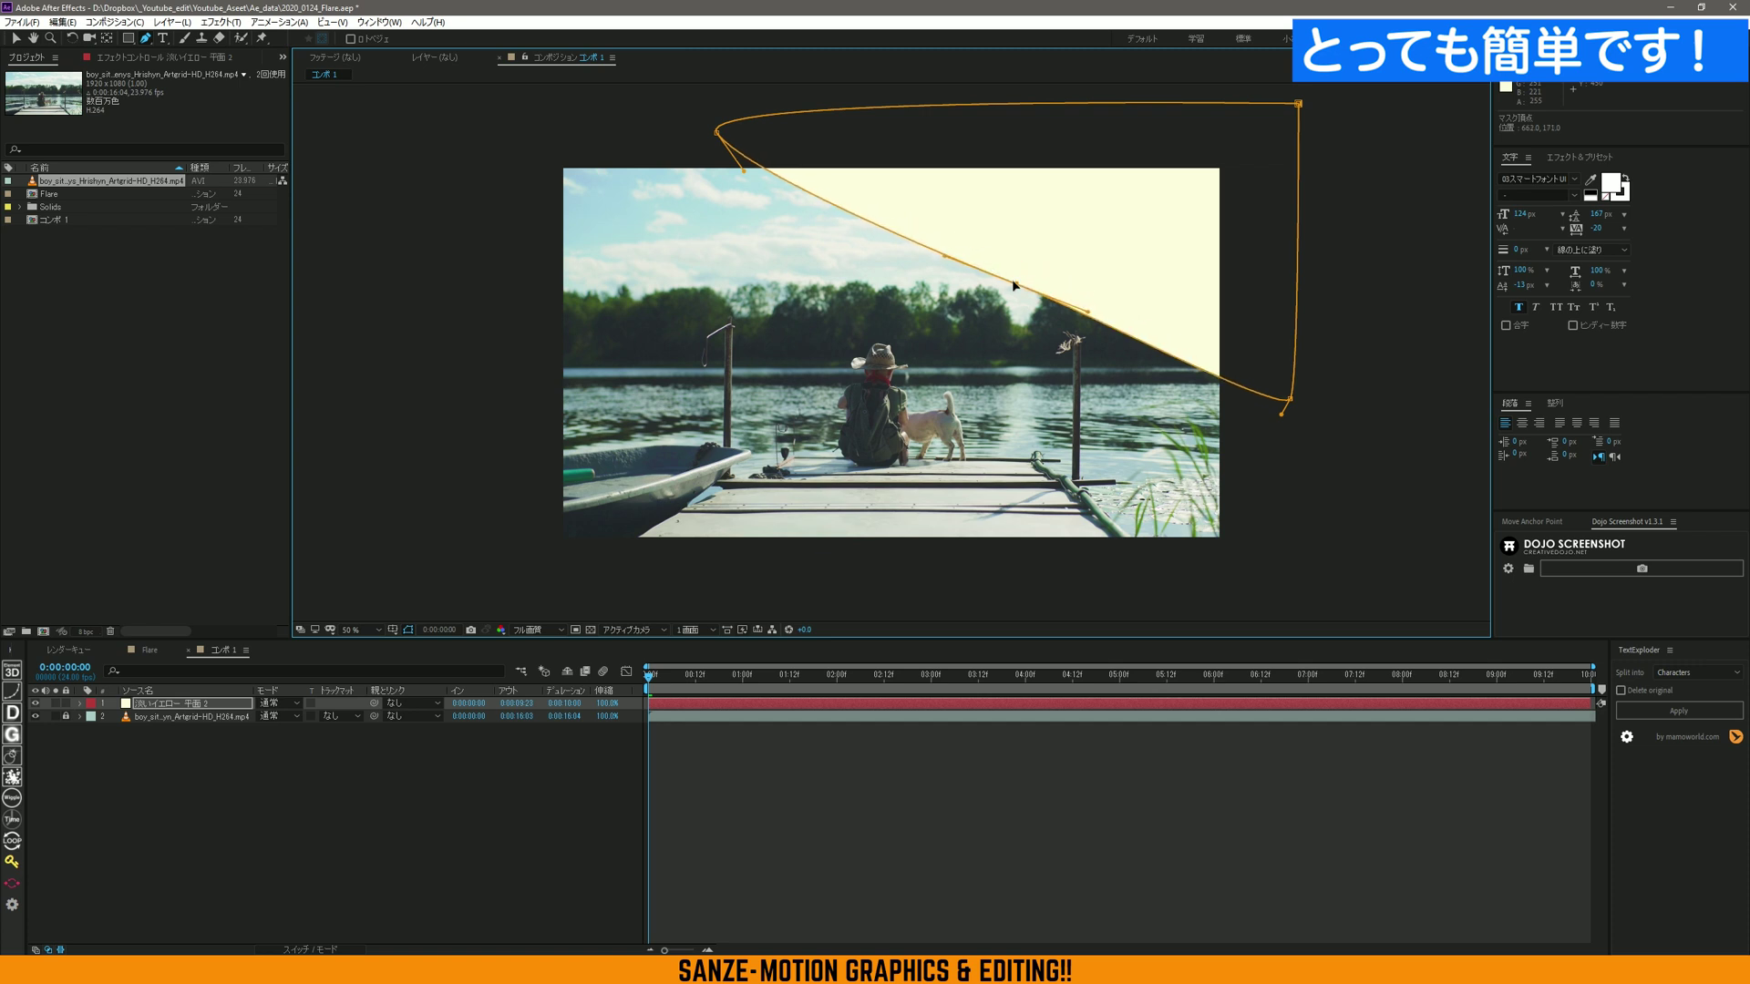
Toggle the yellow solid's visibility off and back on to check the mask against the footage
{"action": "left_click", "coordinate": [37, 704]}
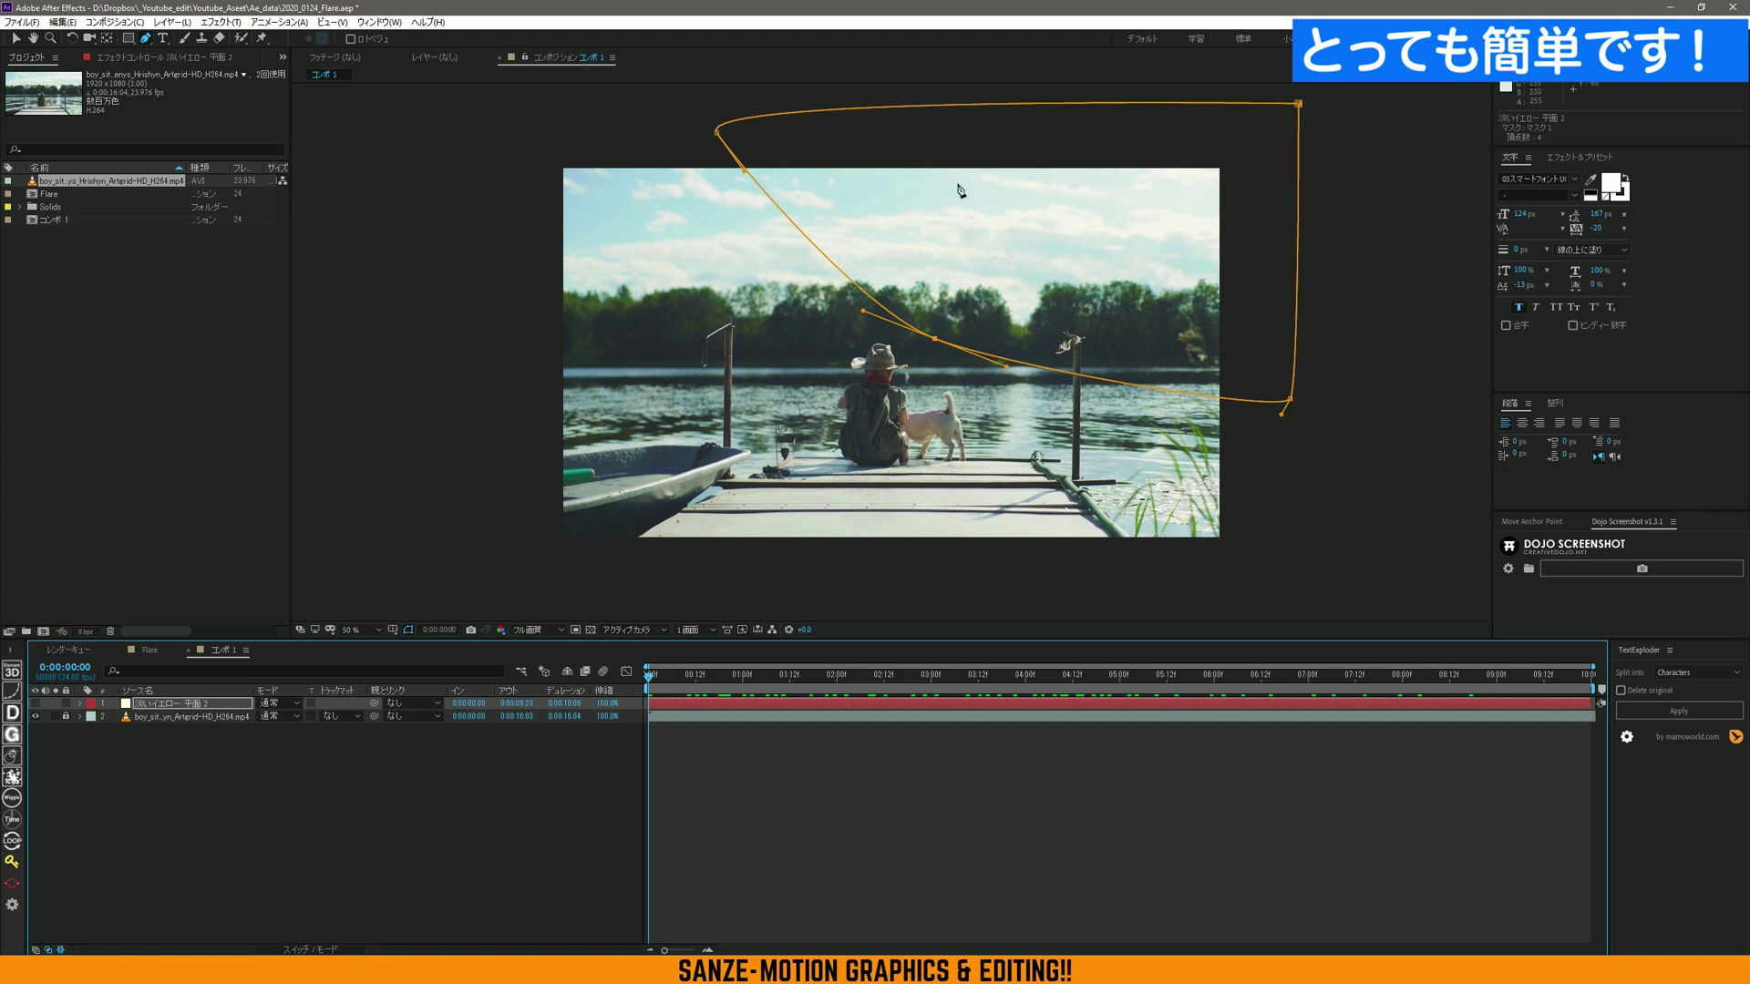
{"action": "left_click", "coordinate": [118, 704]}
{"action": "left_click", "coordinate": [37, 704]}
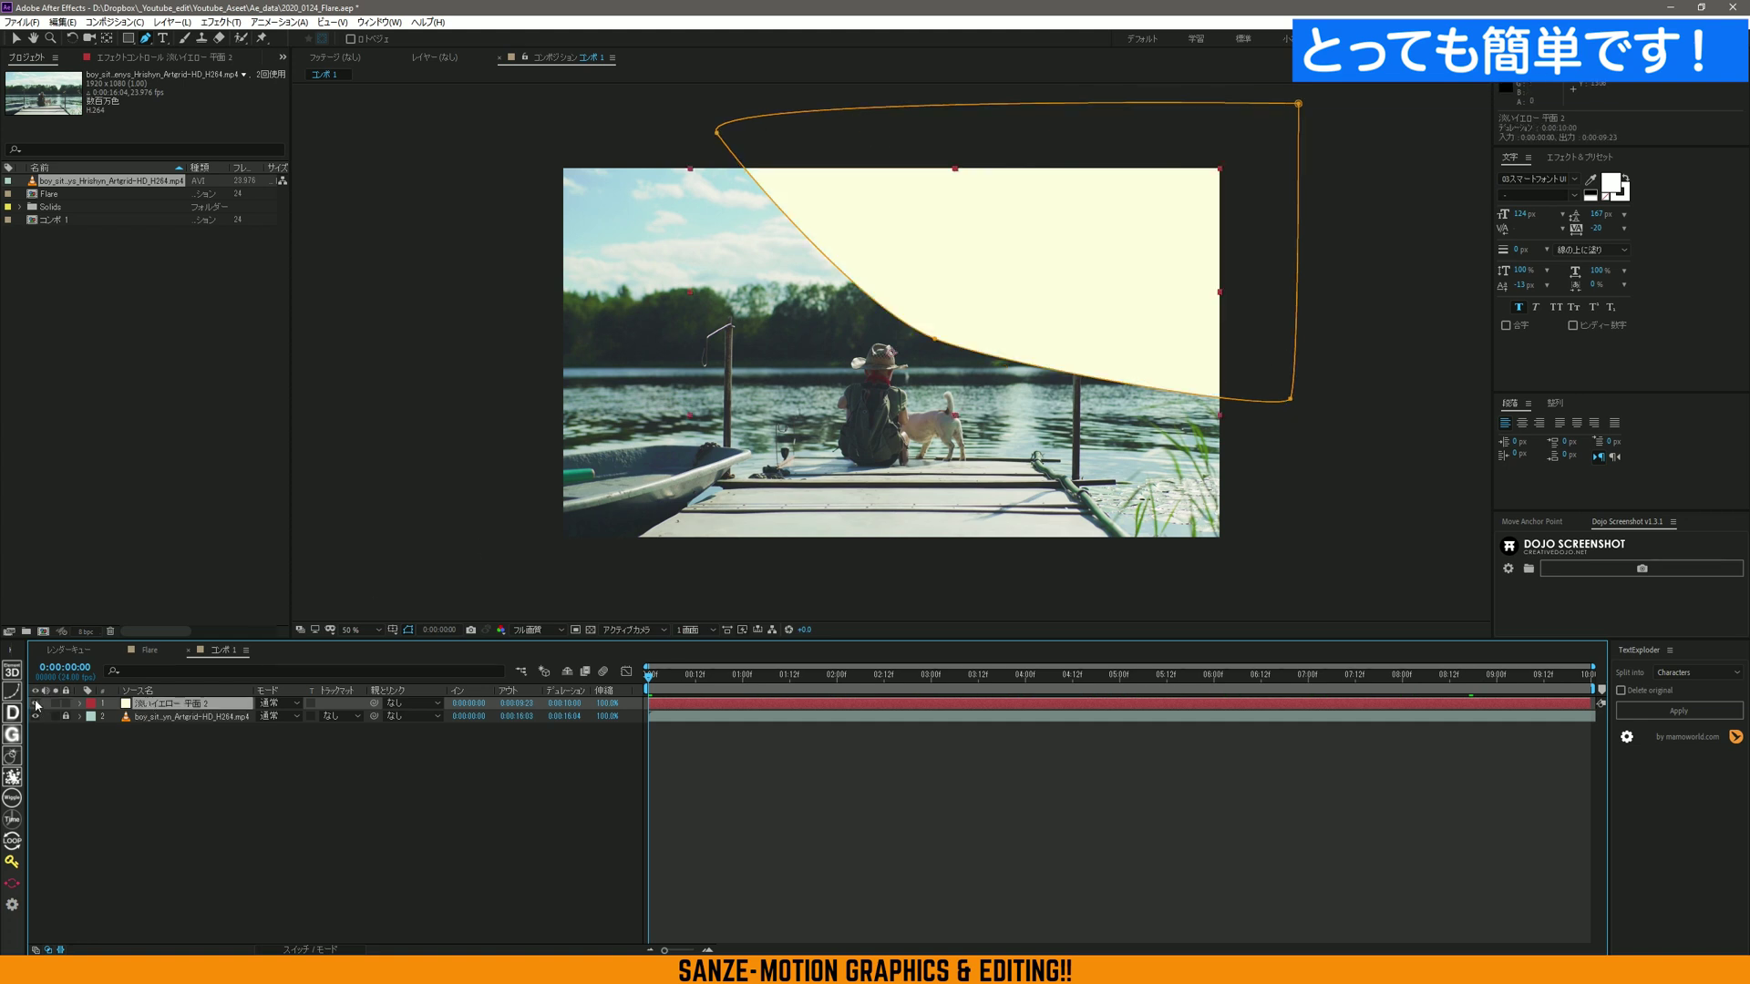
Feather the yellow solid's mask heavily, to about 667 pixels
{"action": "left_click", "coordinate": [205, 843]}
{"action": "left_click", "coordinate": [151, 706]}
{"action": "key", "text": "f"}
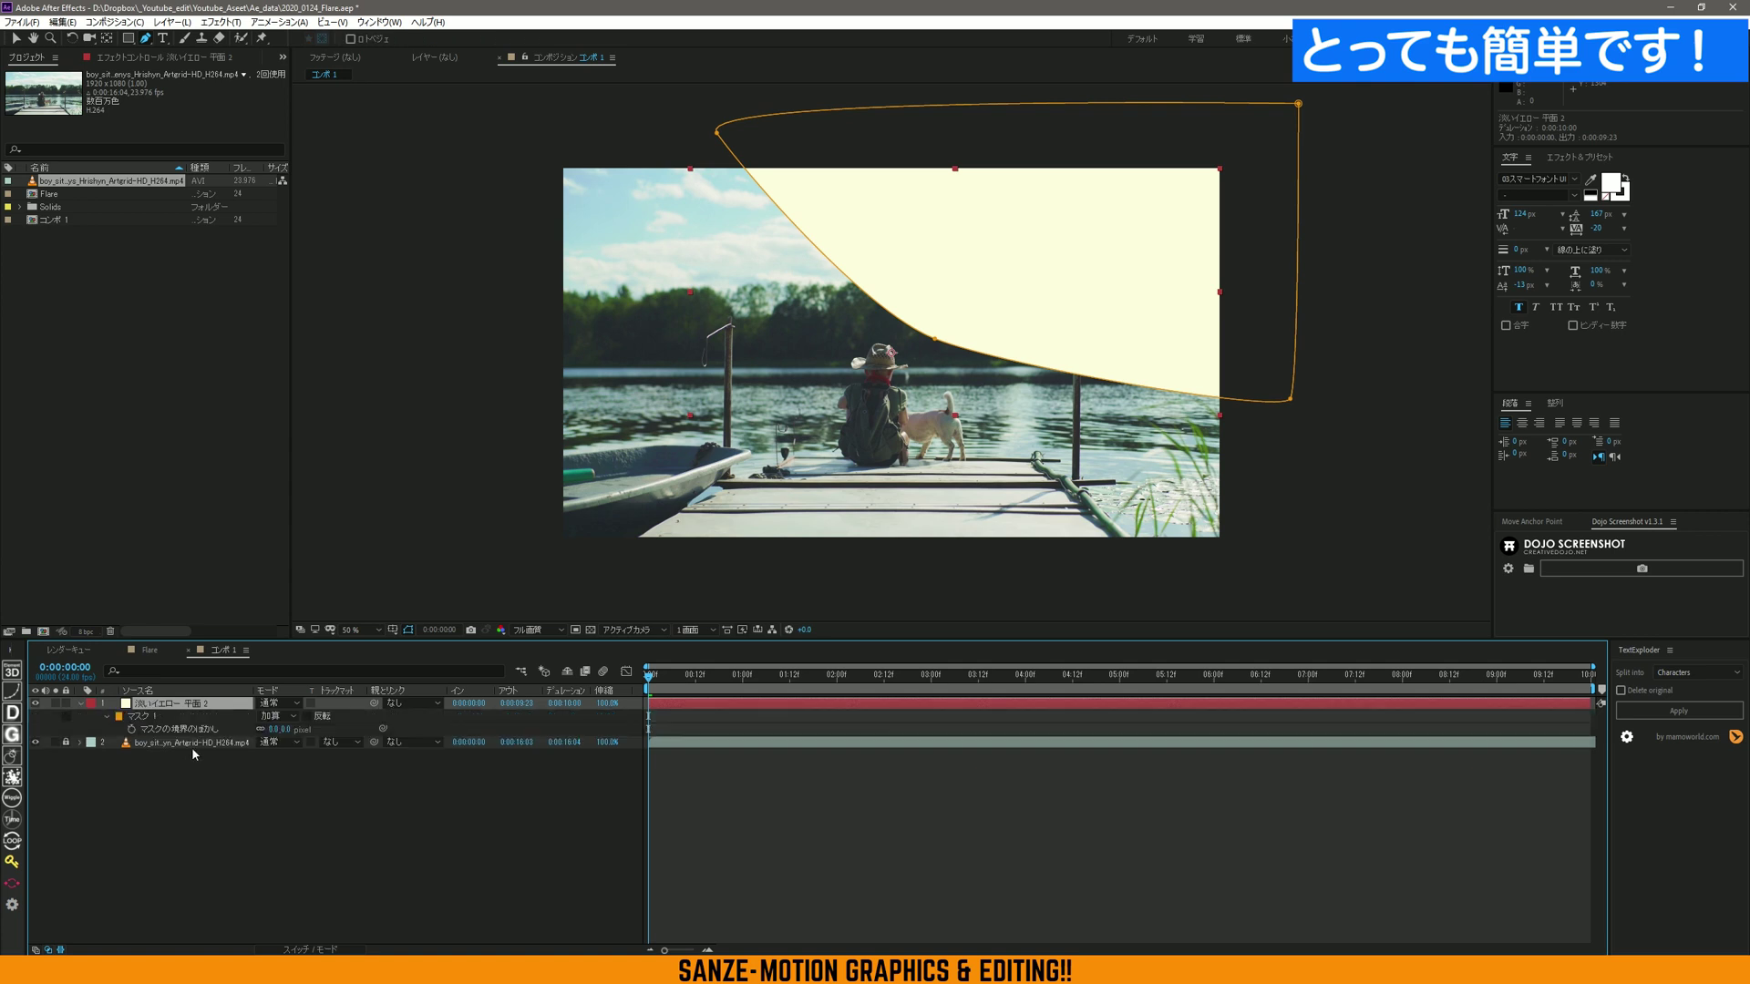
{"action": "left_click", "coordinate": [187, 729]}
{"action": "left_click_drag", "start_coordinate": [278, 729], "coordinate": [931, 729]}
Fit the composition in the viewer, nudge a mask vertex to refine the curve, and preview
{"action": "left_click", "coordinate": [360, 630]}
{"action": "left_click", "coordinate": [364, 659]}
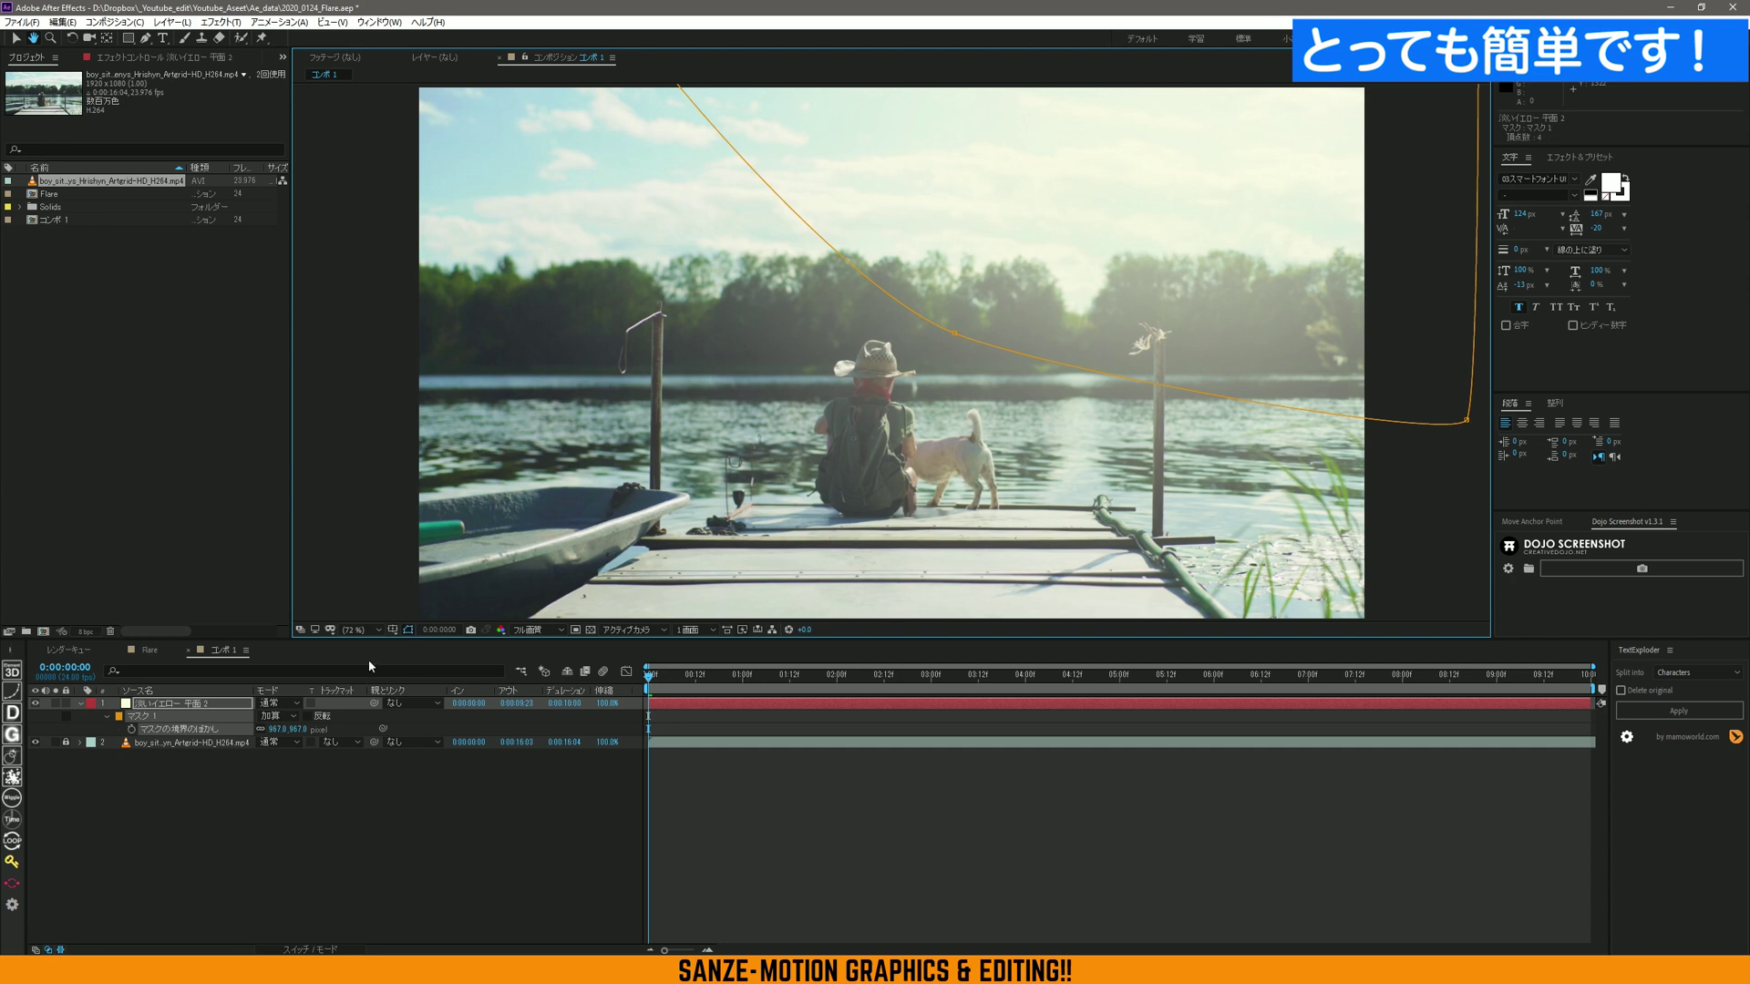
{"action": "key", "text": "v"}
{"action": "left_click", "coordinate": [954, 333]}
{"action": "mouse_move", "coordinate": [968, 325]}
{"action": "left_mouse_down"}
{"action": "mouse_move", "coordinate": [934, 336]}
{"action": "mouse_move", "coordinate": [944, 321]}
{"action": "left_mouse_up"}
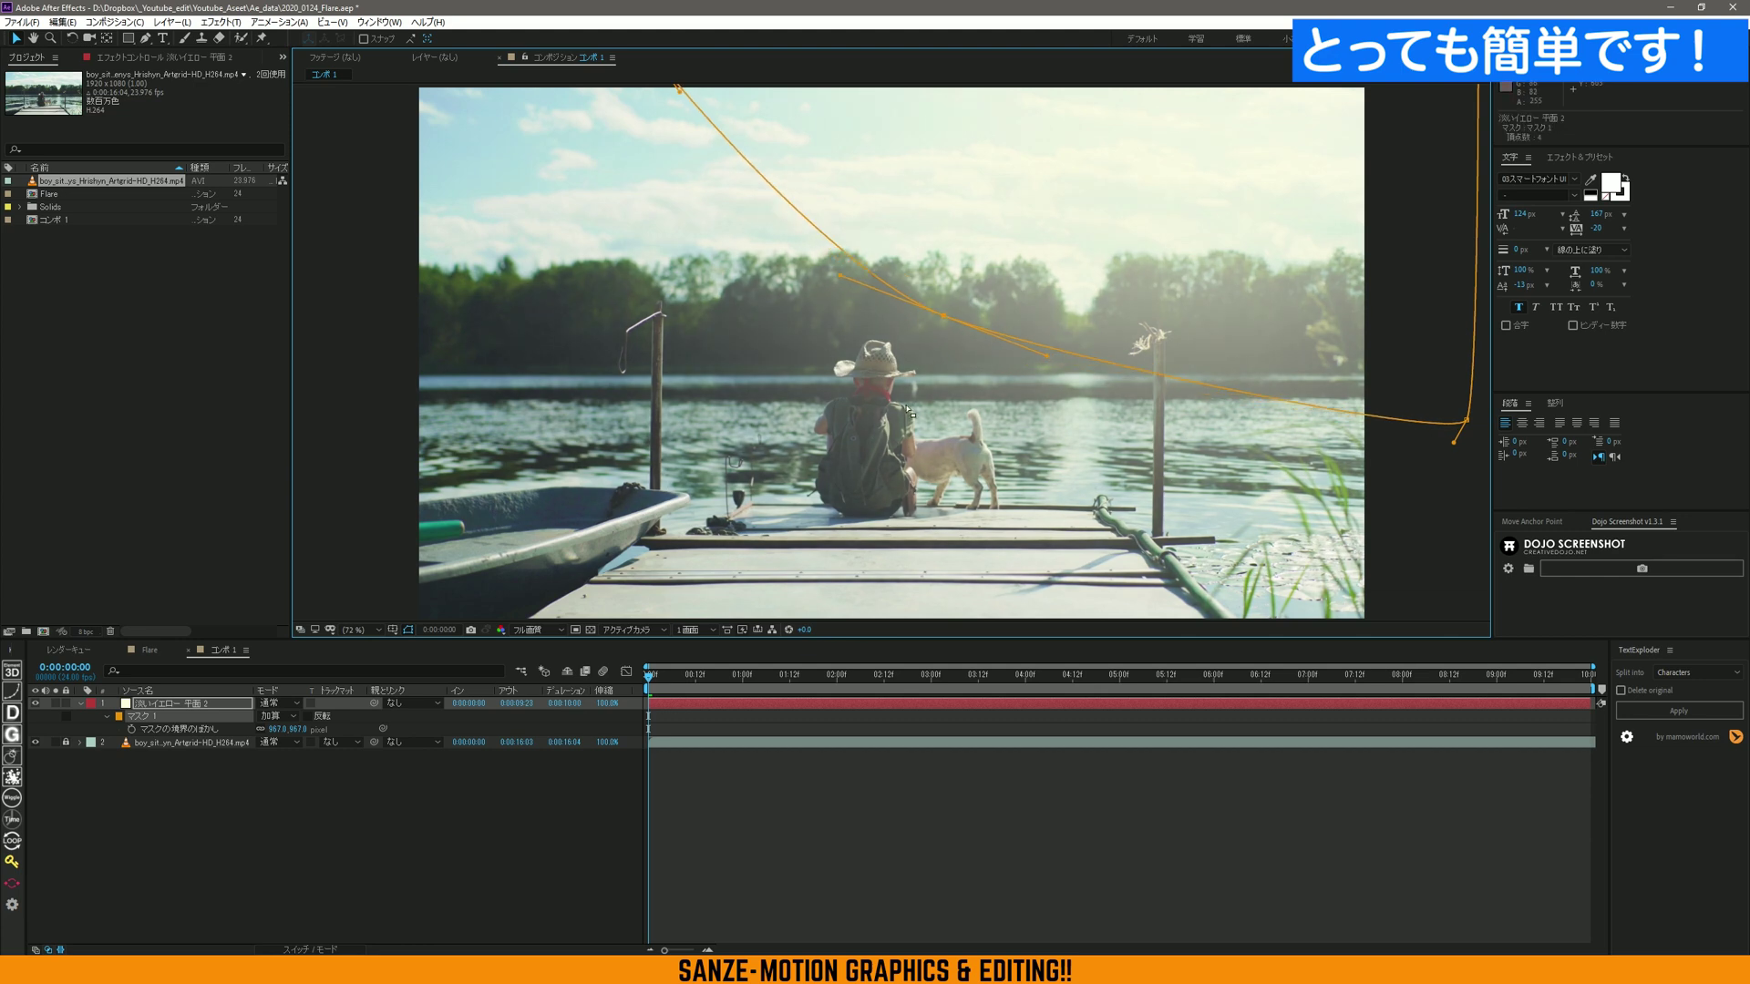
{"action": "left_click", "coordinate": [313, 773]}
{"action": "key", "text": "space"}
{"action": "key", "text": "space"}
{"action": "left_click", "coordinate": [203, 703]}
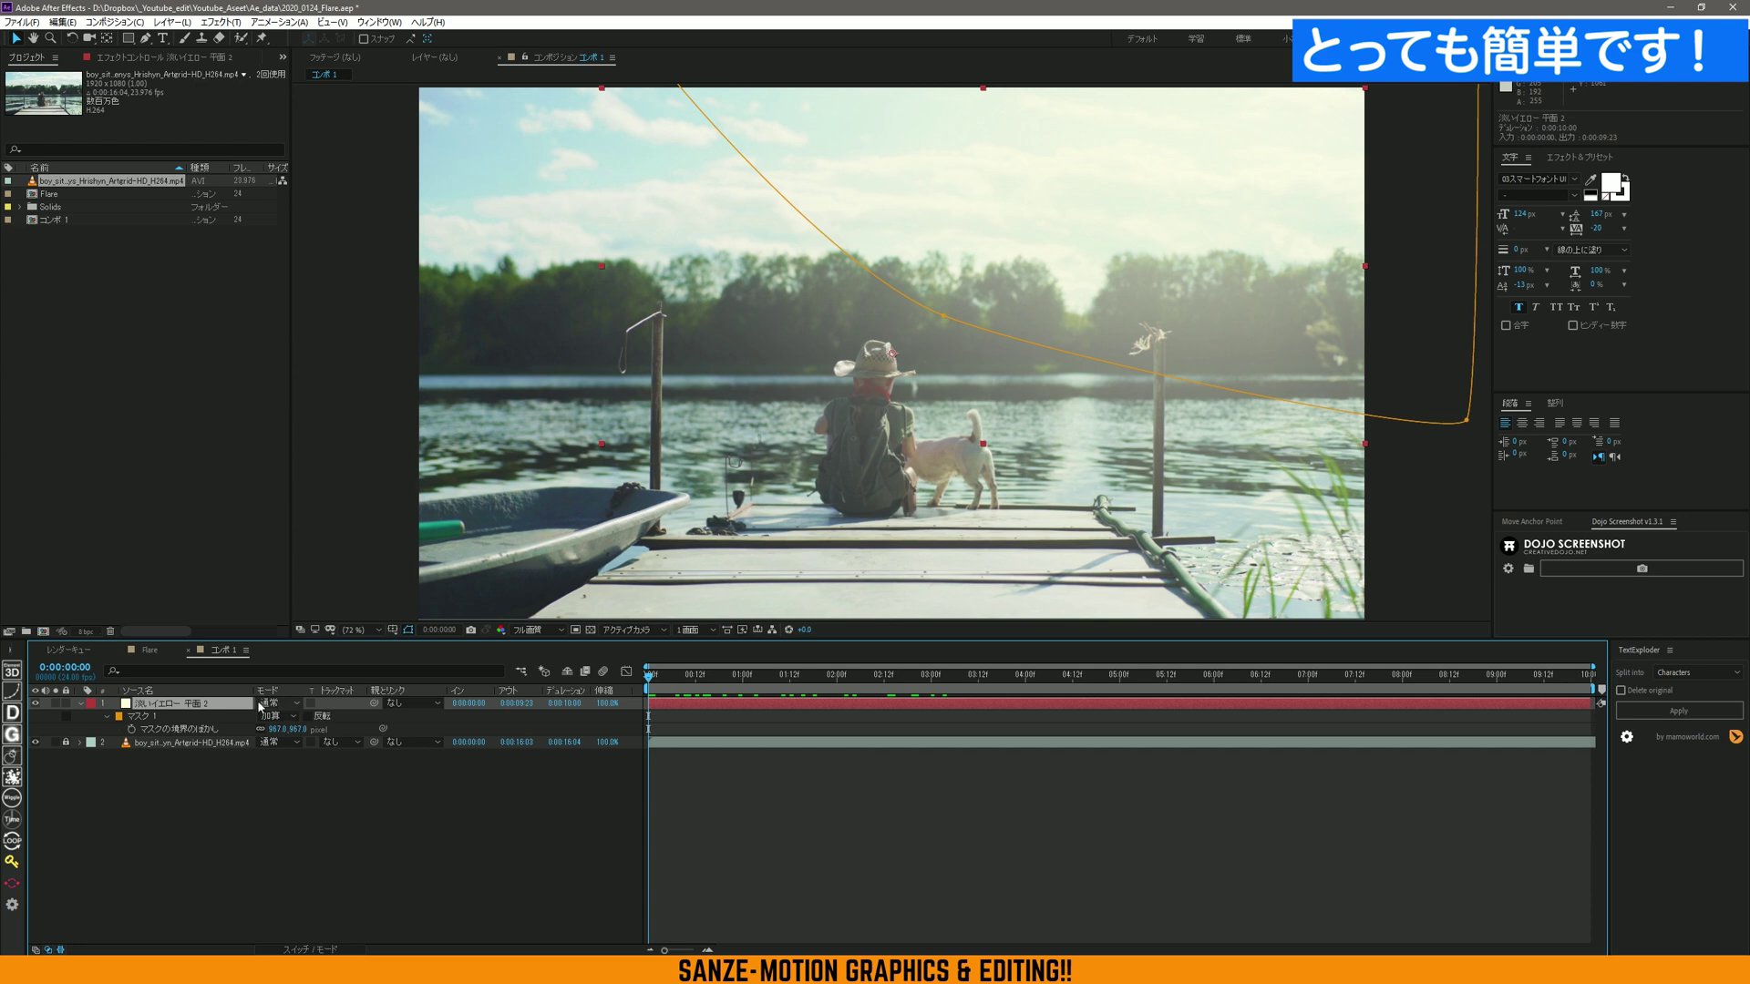
Try Add blending on the yellow solid, then settle on Screen mode
{"action": "left_click", "coordinate": [278, 707]}
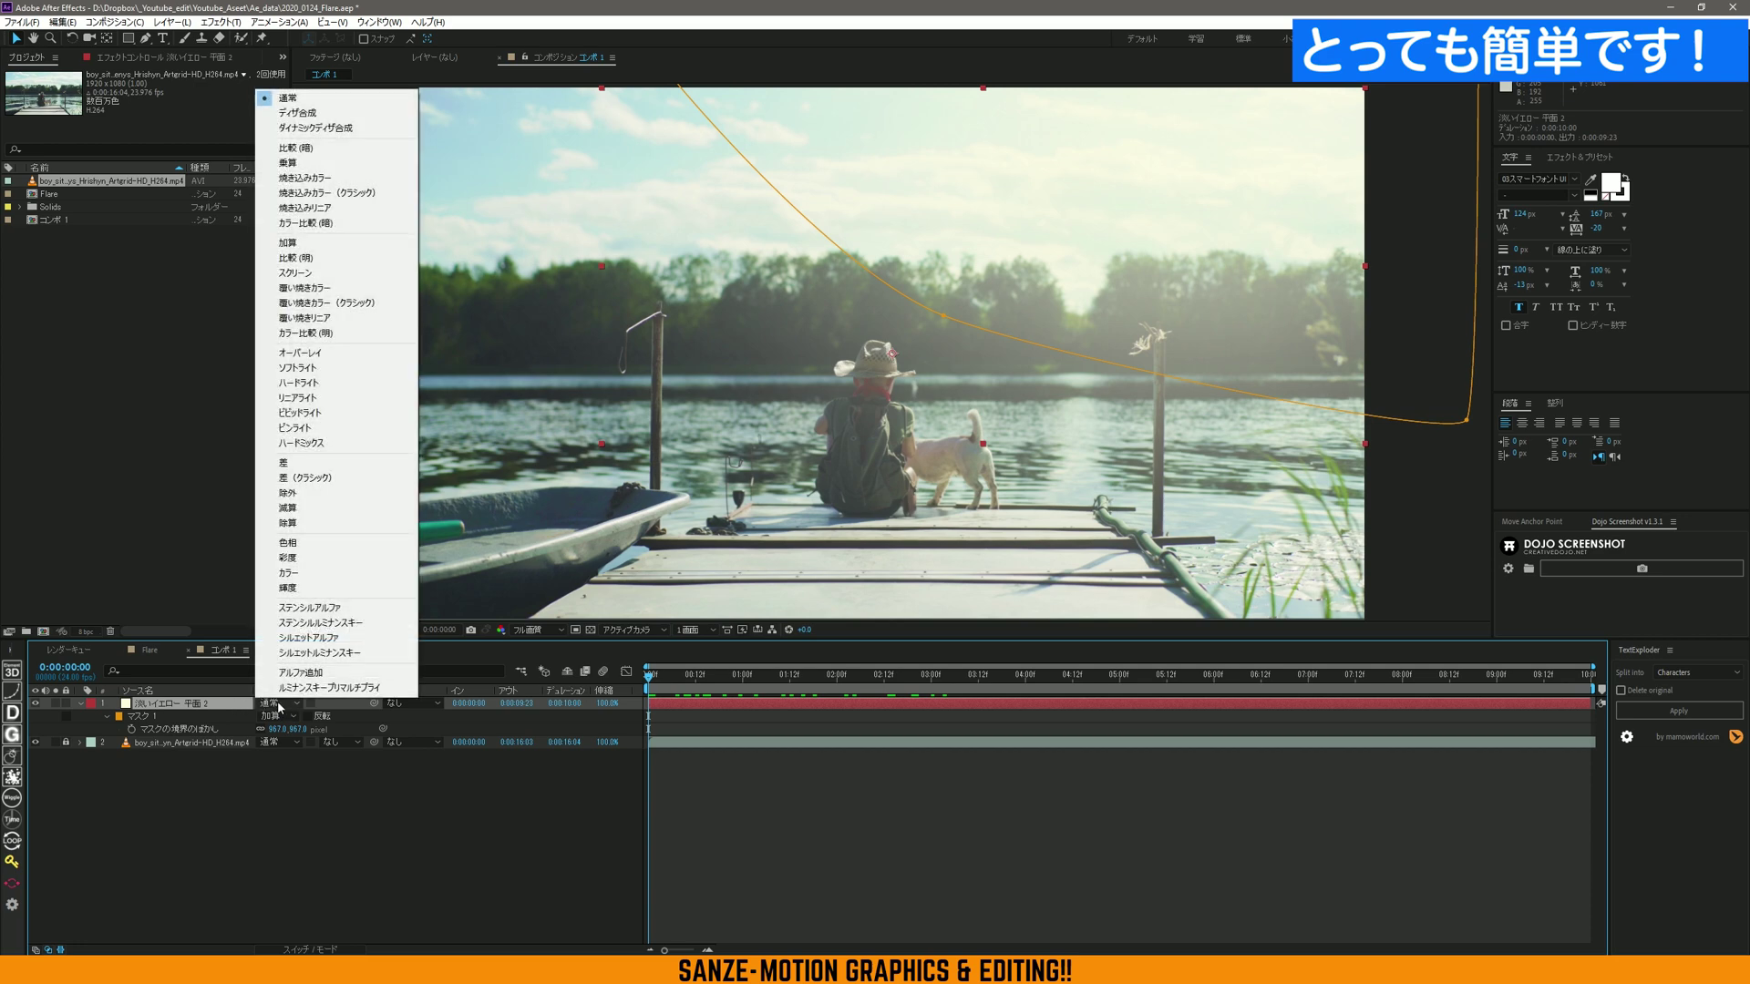
{"action": "left_click", "coordinate": [220, 706]}
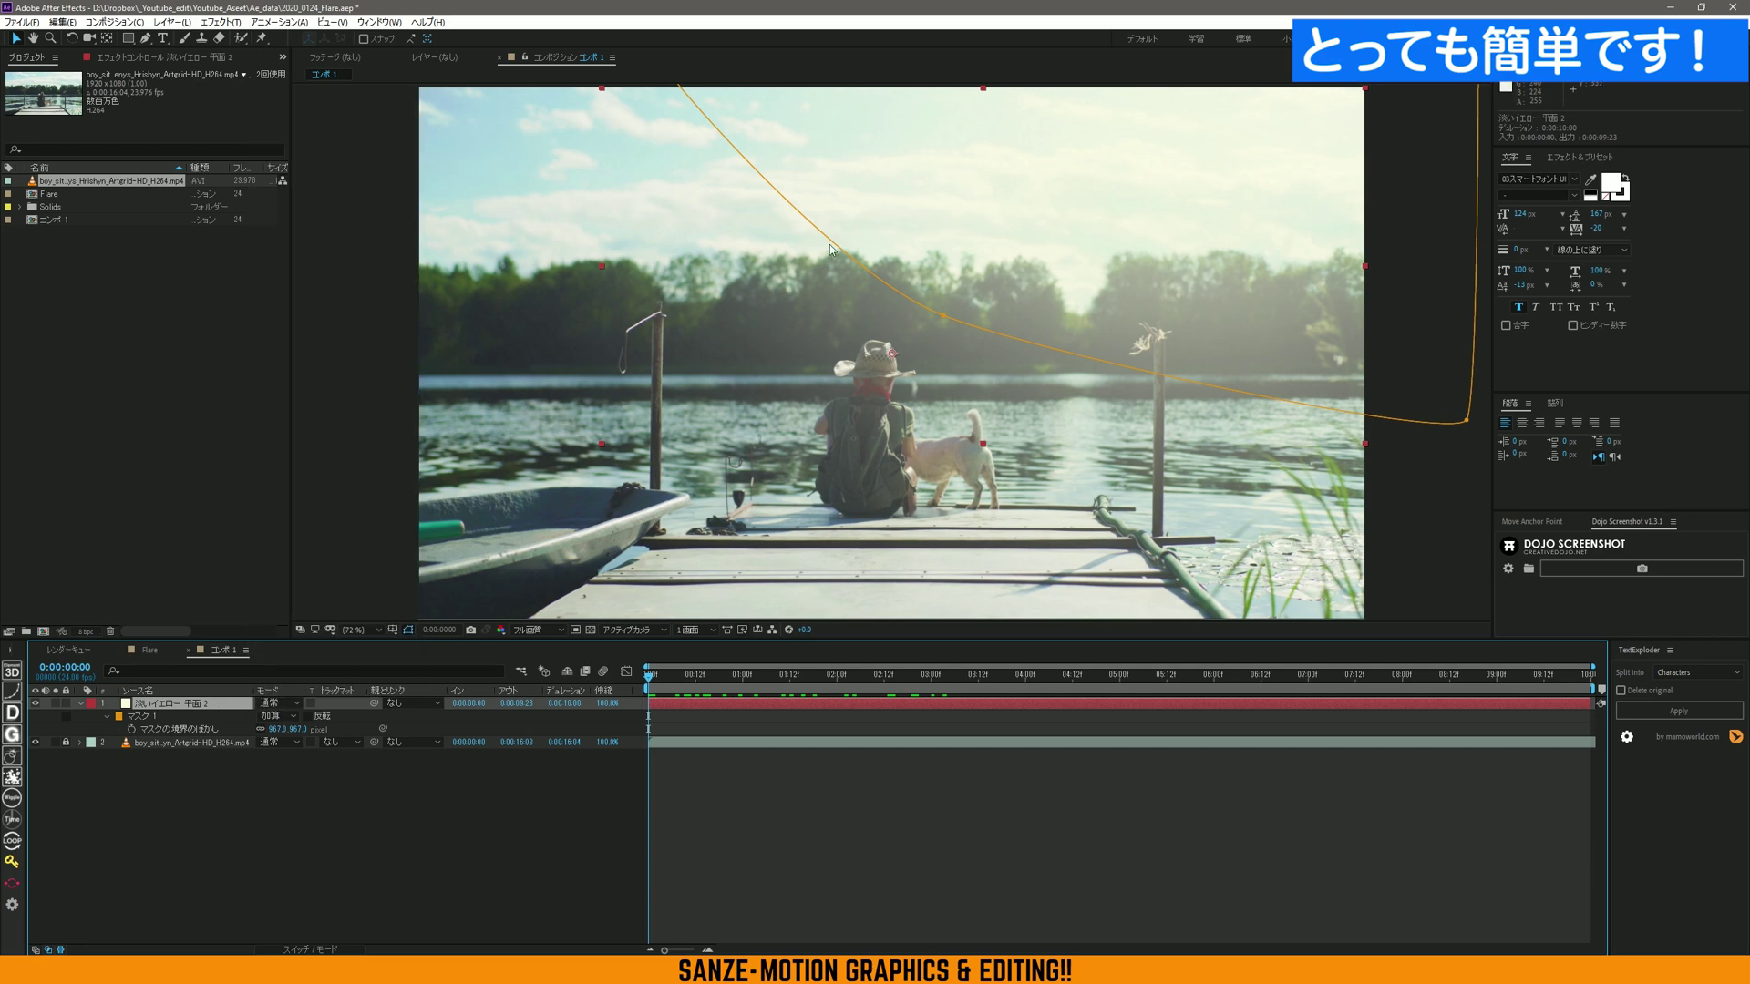
{"action": "left_click", "coordinate": [276, 705]}
{"action": "left_click", "coordinate": [334, 247]}
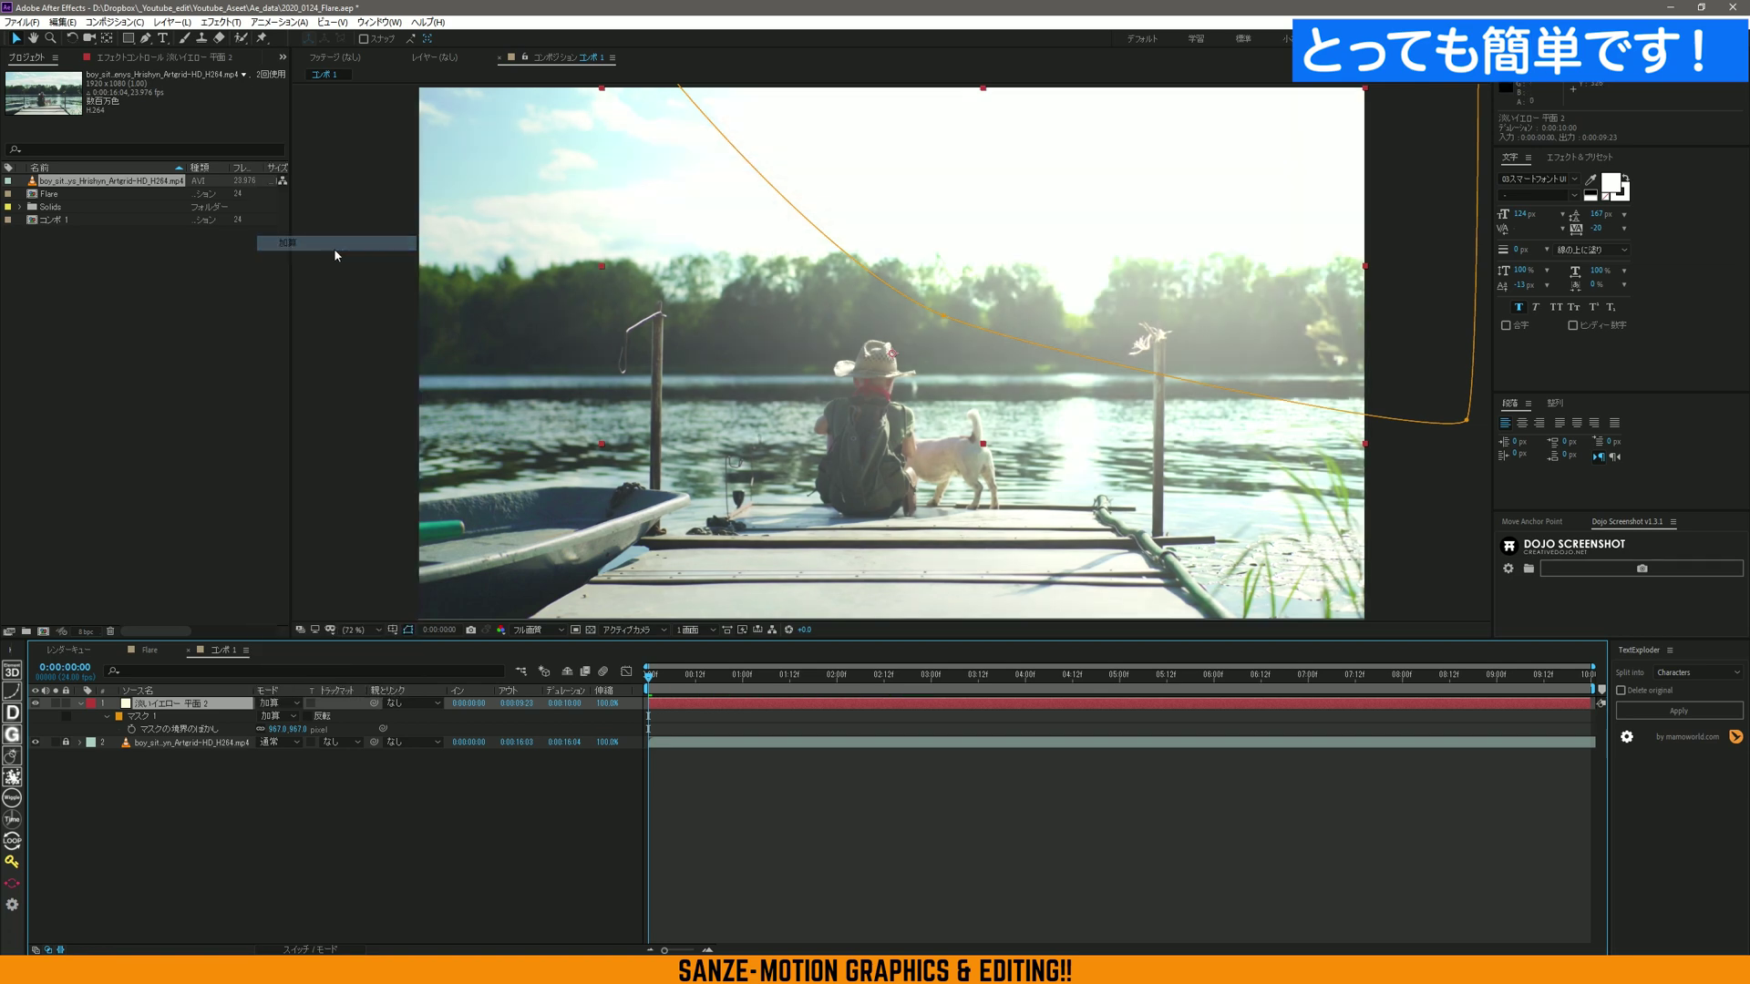
{"action": "left_click", "coordinate": [278, 703]}
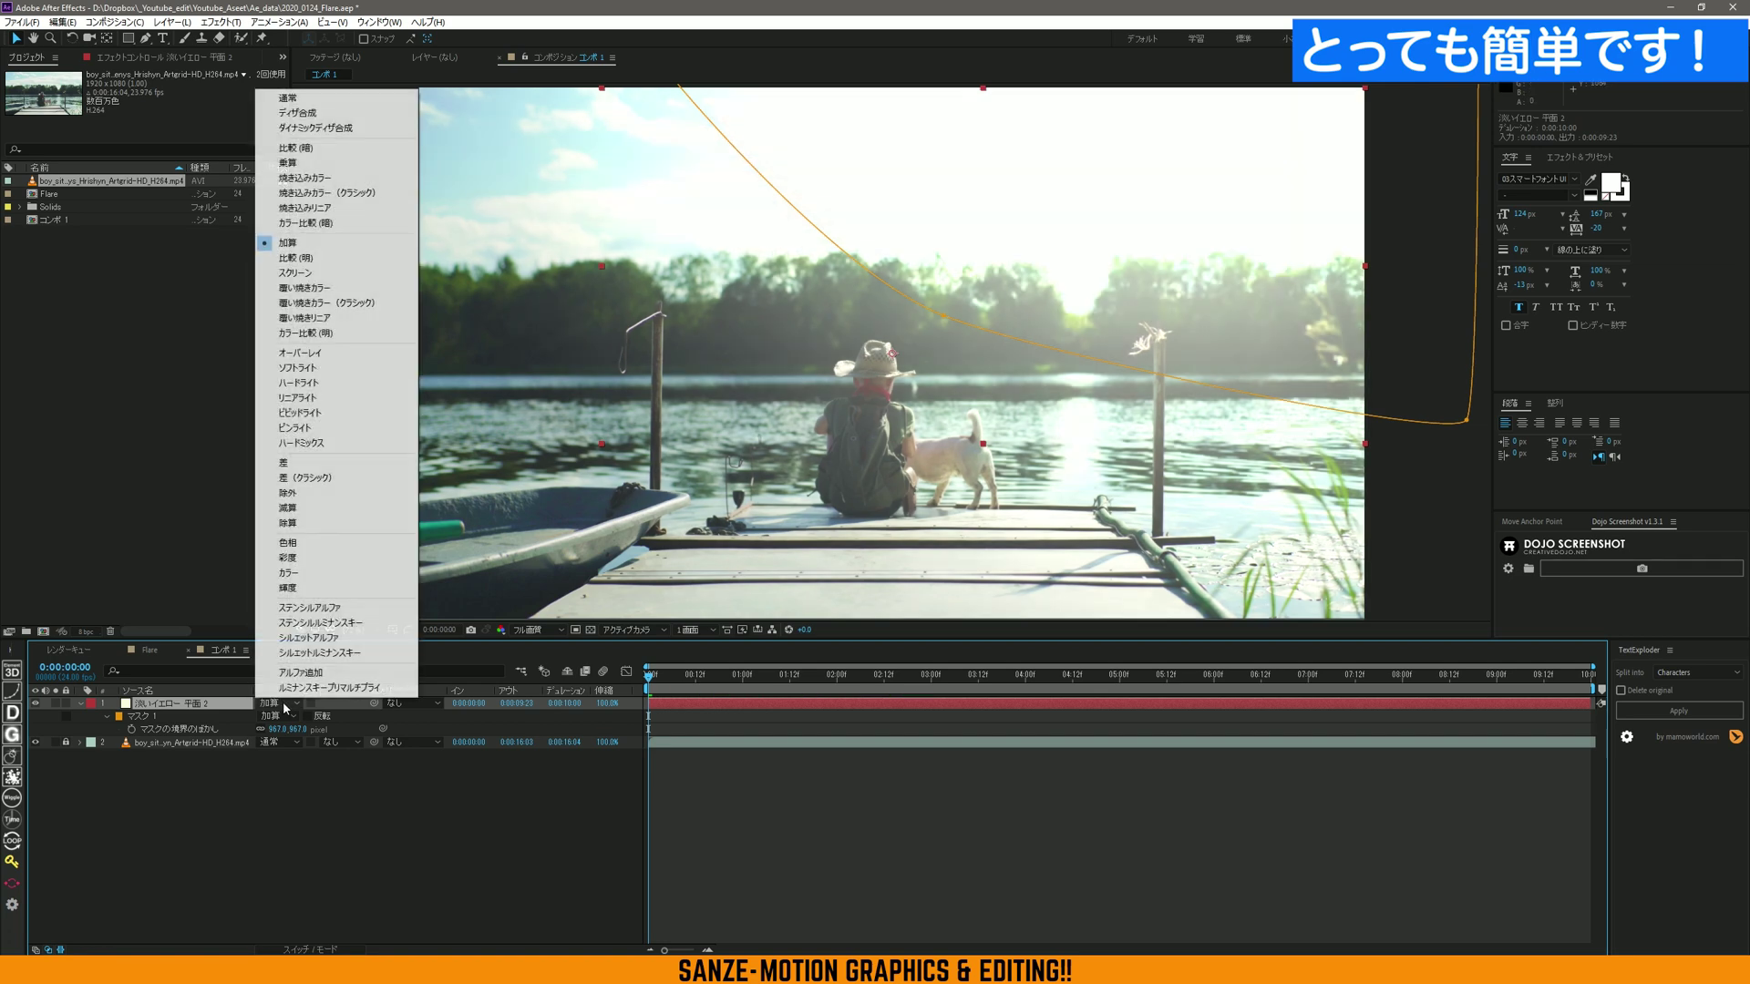
{"action": "left_click", "coordinate": [308, 287]}
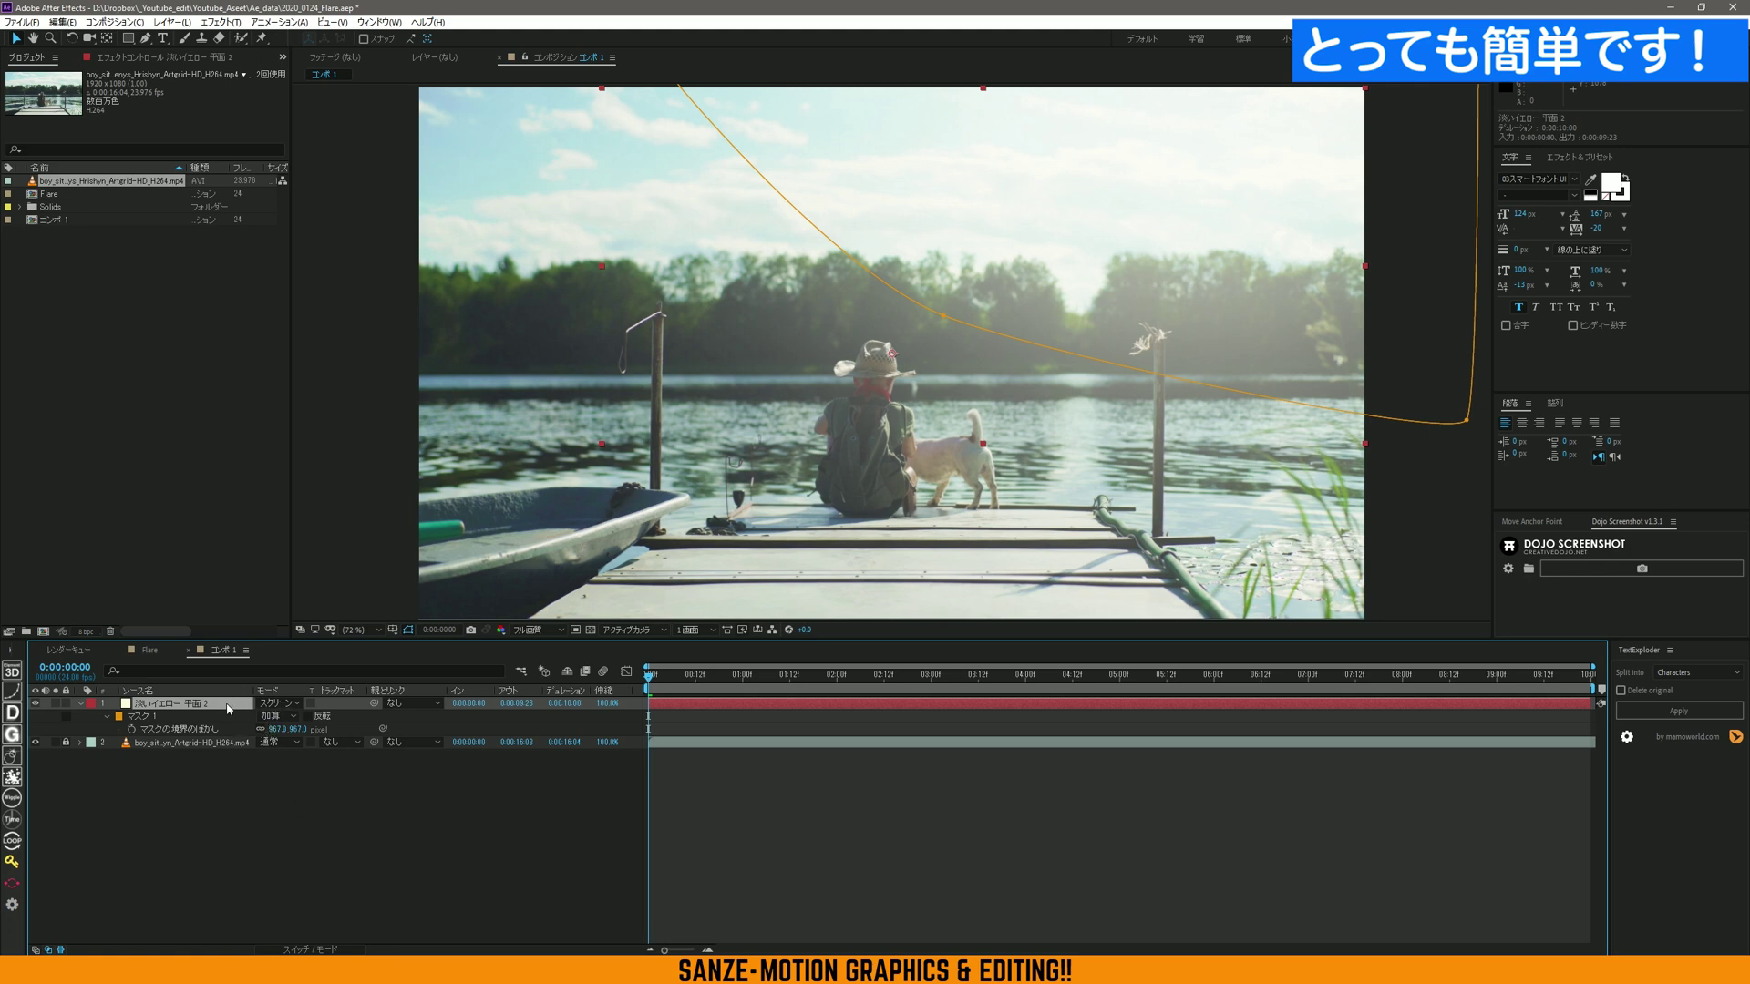
Preview the Screen-blended glow around 0:00:06:14, then reveal and select the solid's Opacity
{"action": "key", "text": "space"}
{"action": "left_click_drag", "start_coordinate": [664, 675], "coordinate": [1269, 675]}
{"action": "key", "text": "space"}
{"action": "key", "text": "t"}
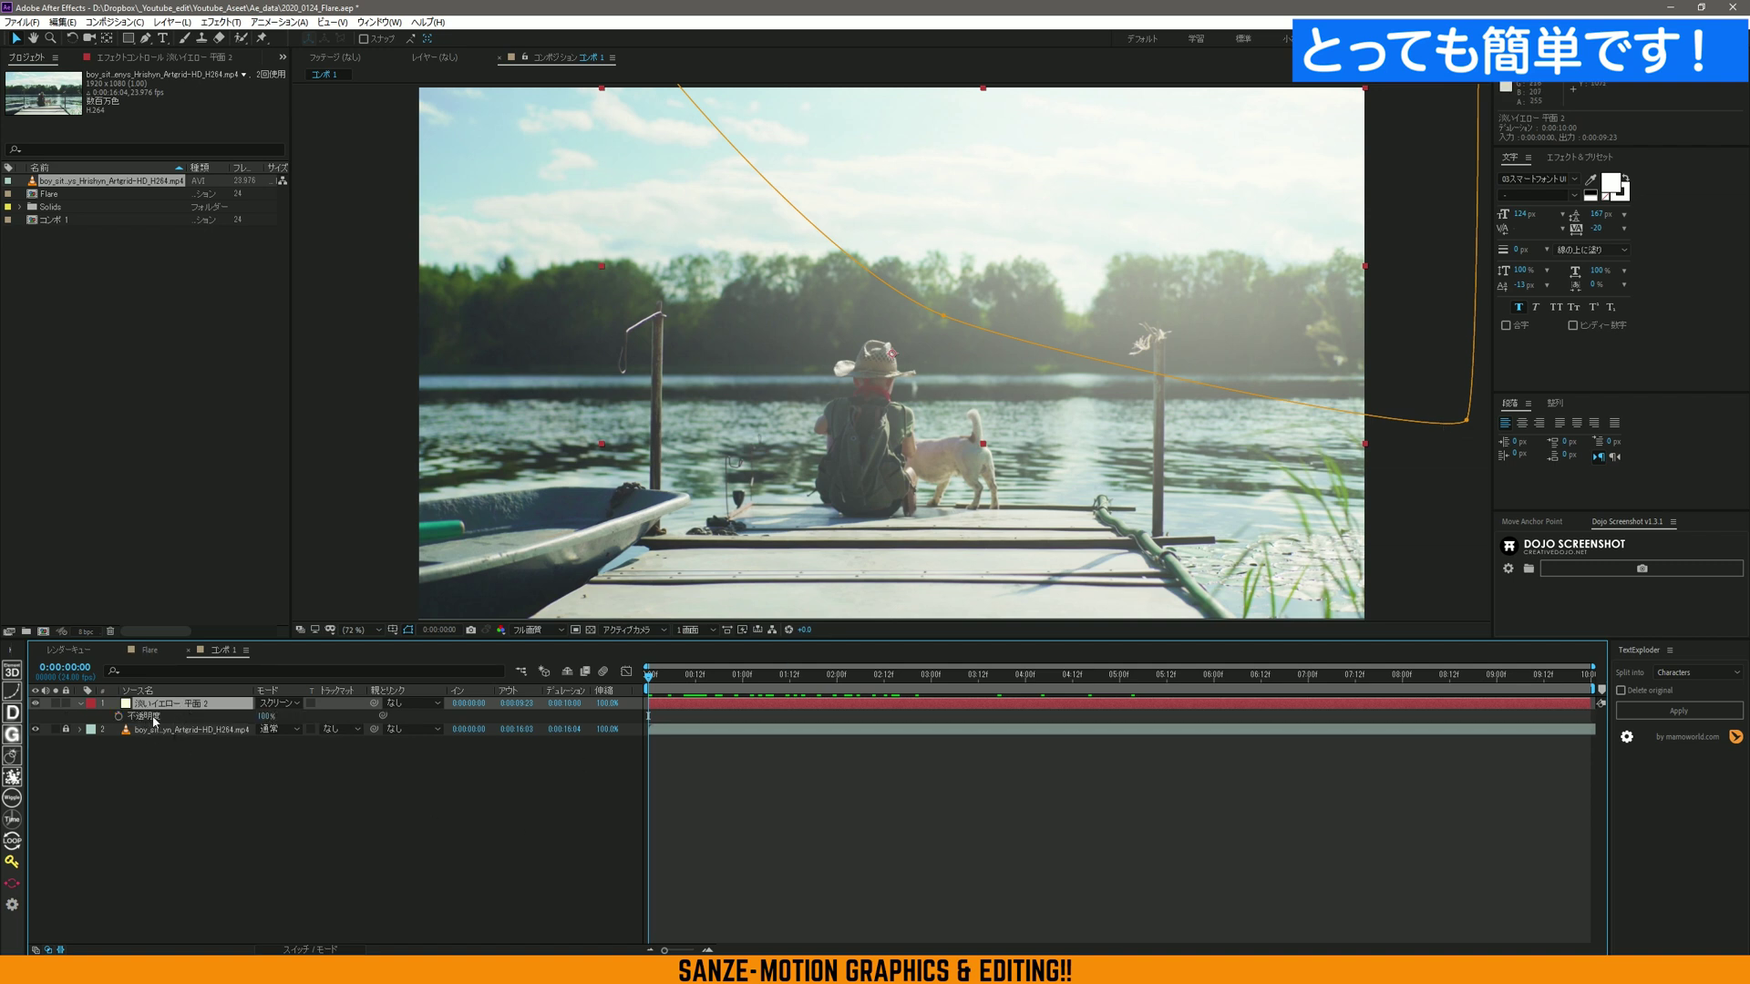
{"action": "left_click", "coordinate": [169, 779]}
{"action": "left_click", "coordinate": [142, 717]}
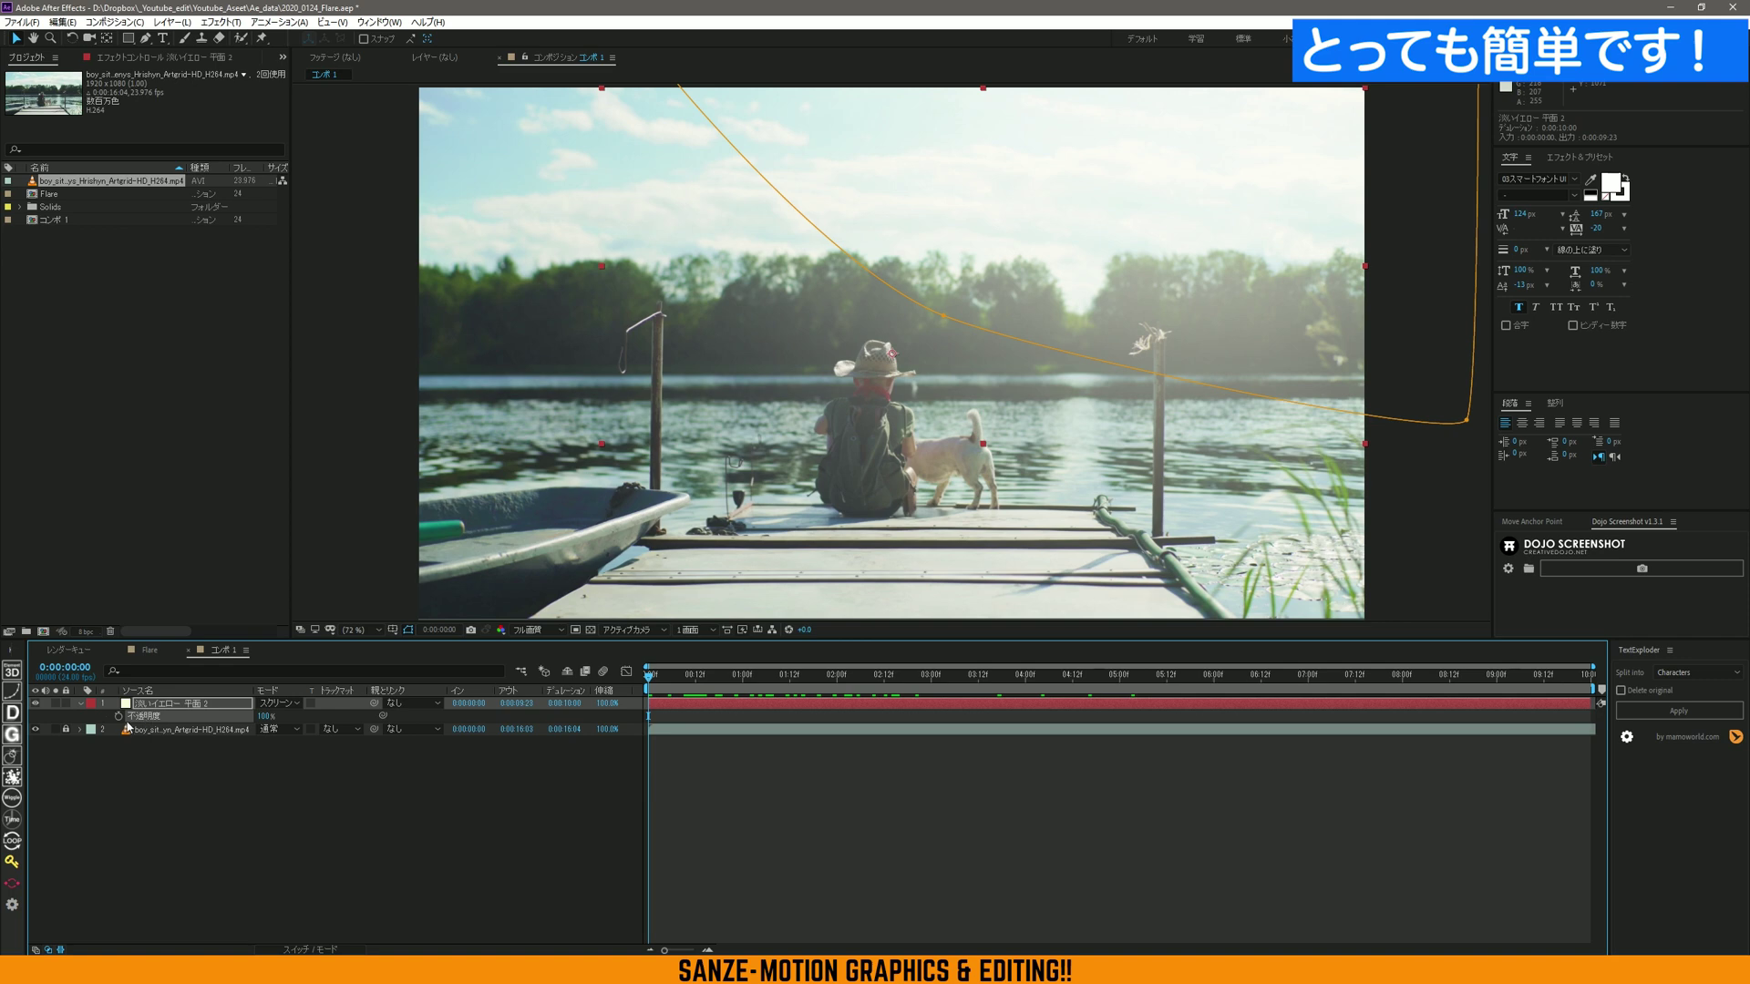
Add an Opacity expression to the yellow solid, replacing the default text with wiggle(2,20)
{"action": "left_click", "coordinate": [119, 717], "text": "alt"}
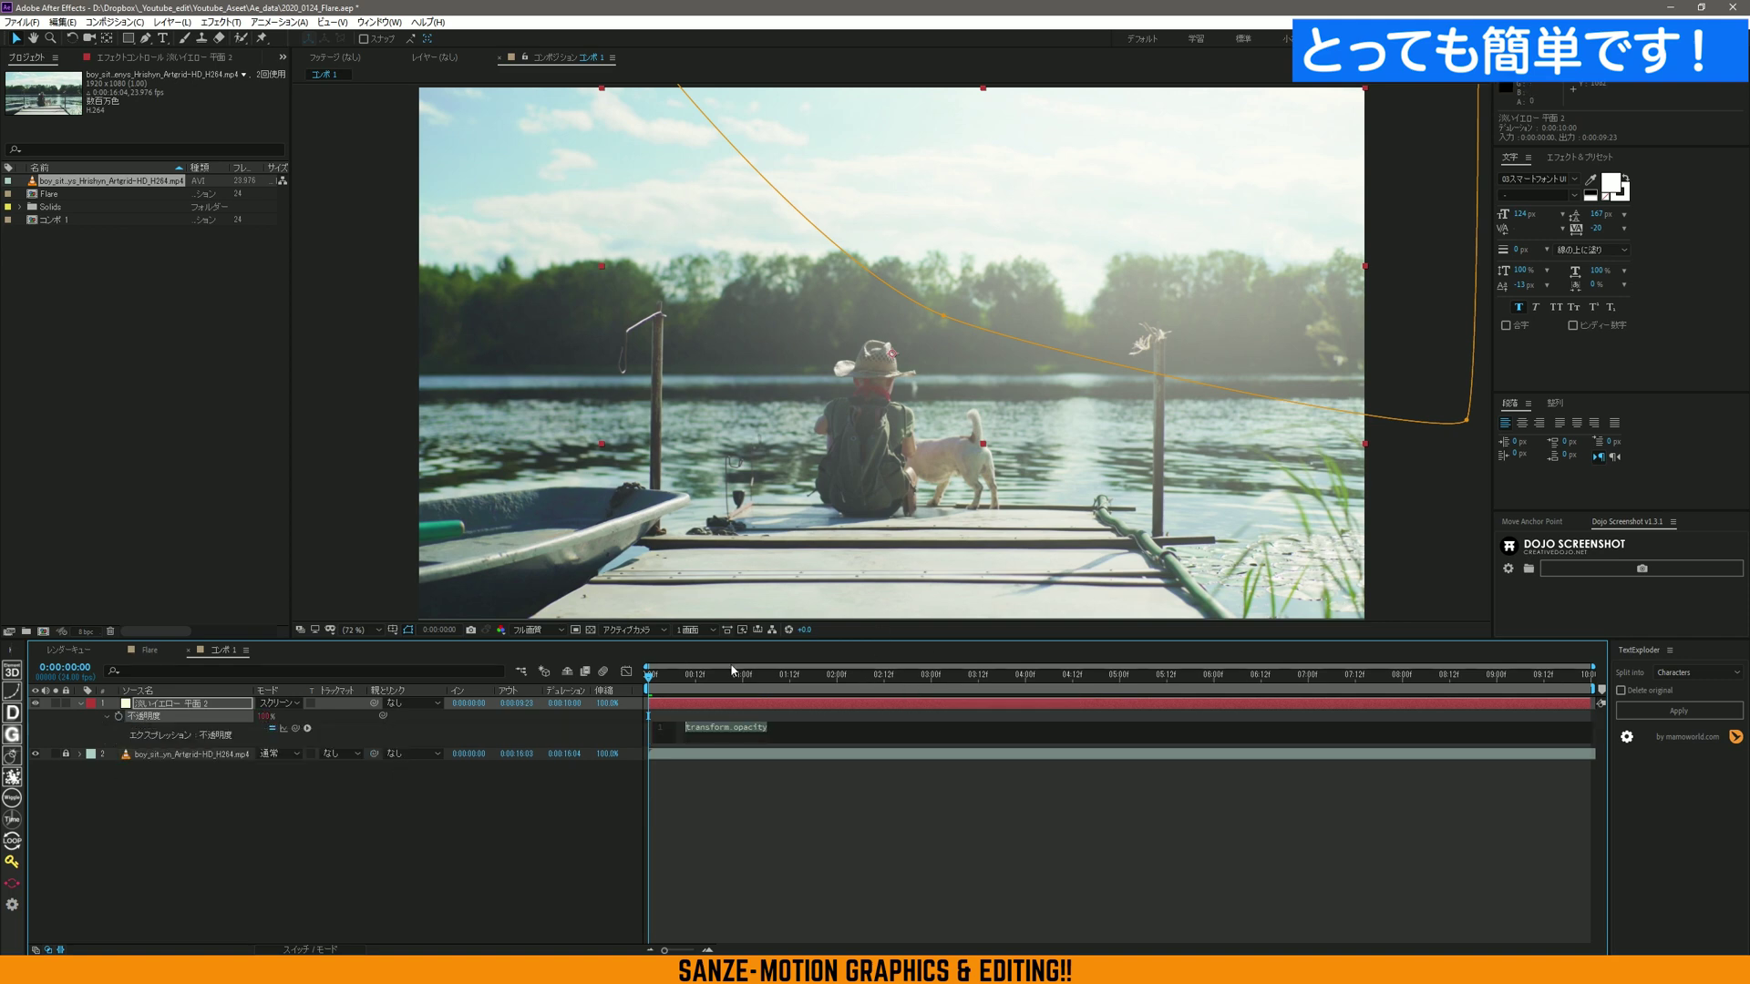
{"action": "left_click_drag", "start_coordinate": [685, 681], "coordinate": [649, 681]}
{"action": "left_click", "coordinate": [759, 731]}
{"action": "key", "text": "BackSpace"}
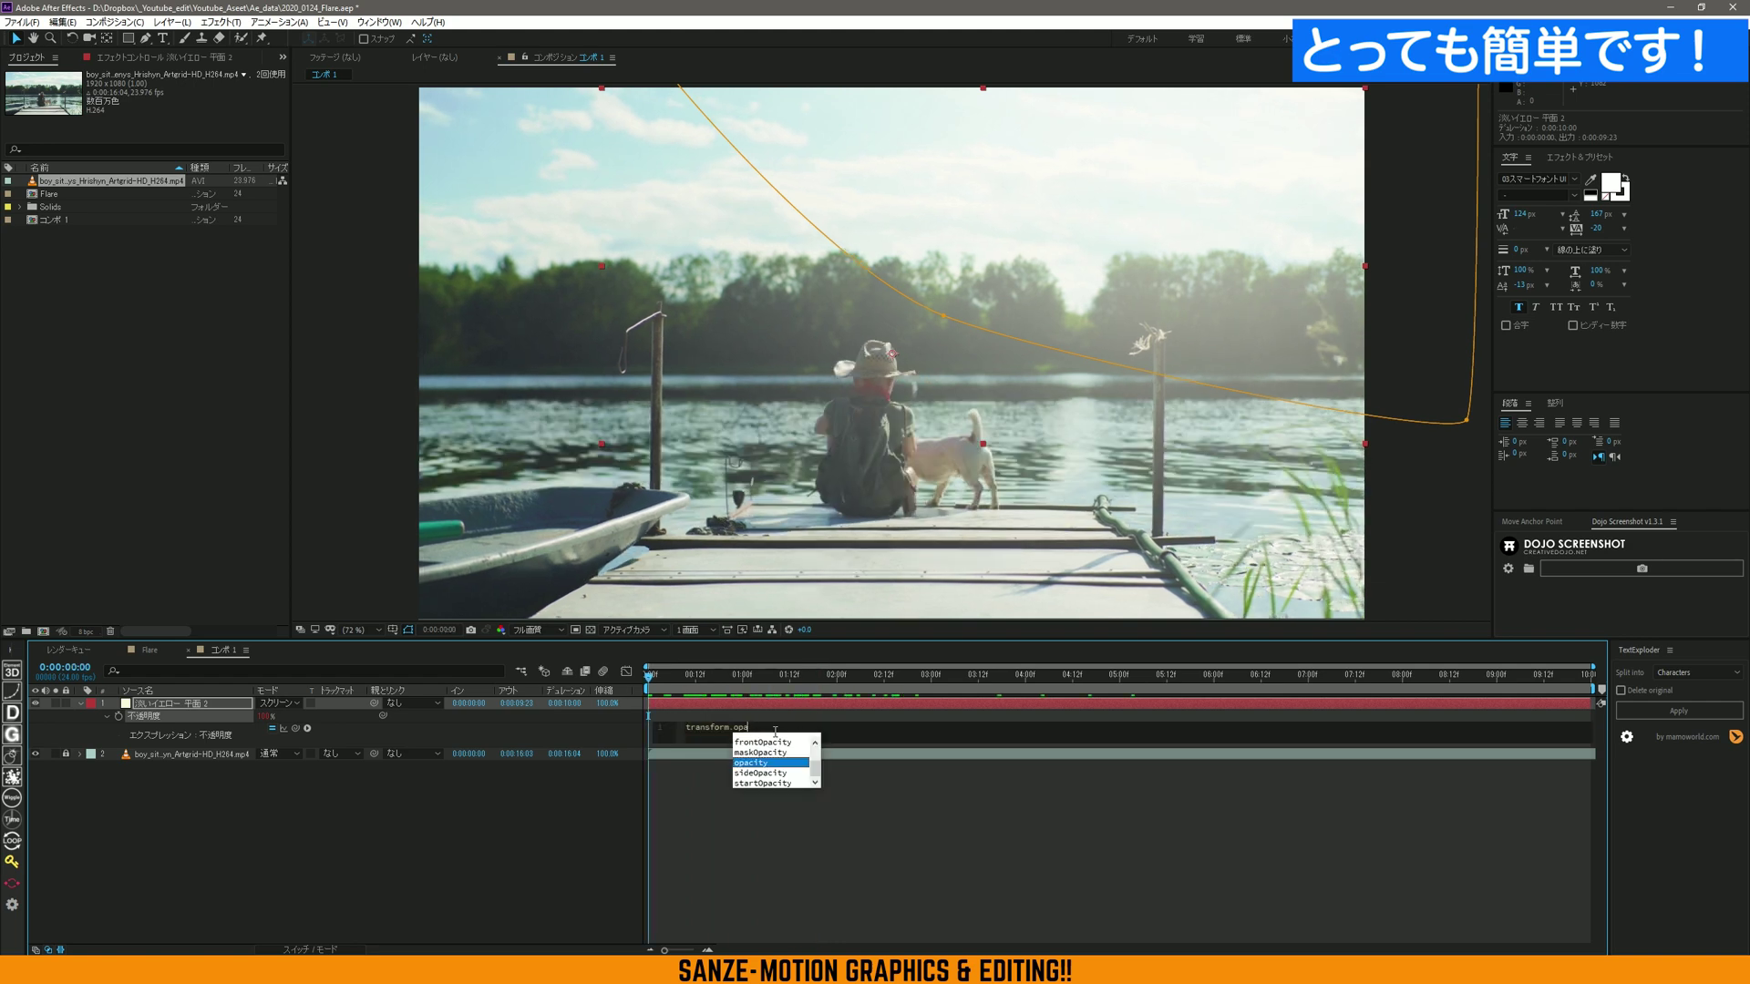
{"action": "key", "text": "BackSpace"}
{"action": "key", "text": "BackSpace"}
{"action": "key", "text": "BackSpace"}
{"action": "key", "text": "BackSpace"}
{"action": "key", "text": "BackSpace"}
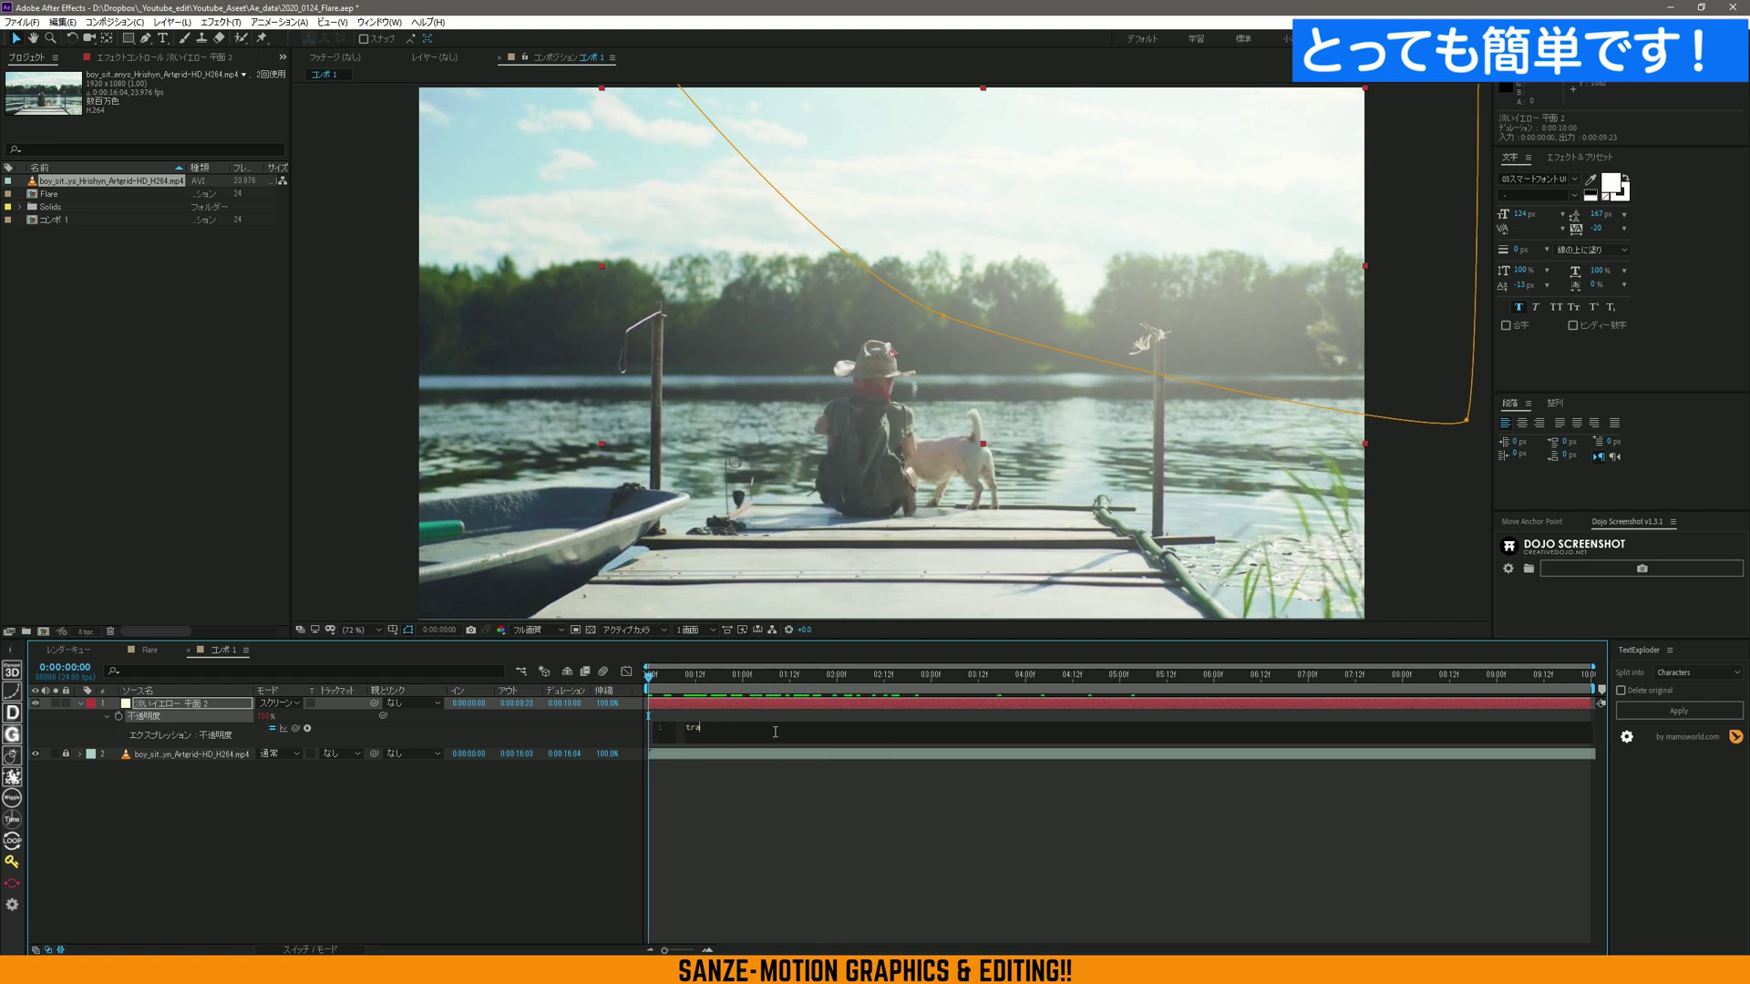
{"action": "type", "text": "w"}
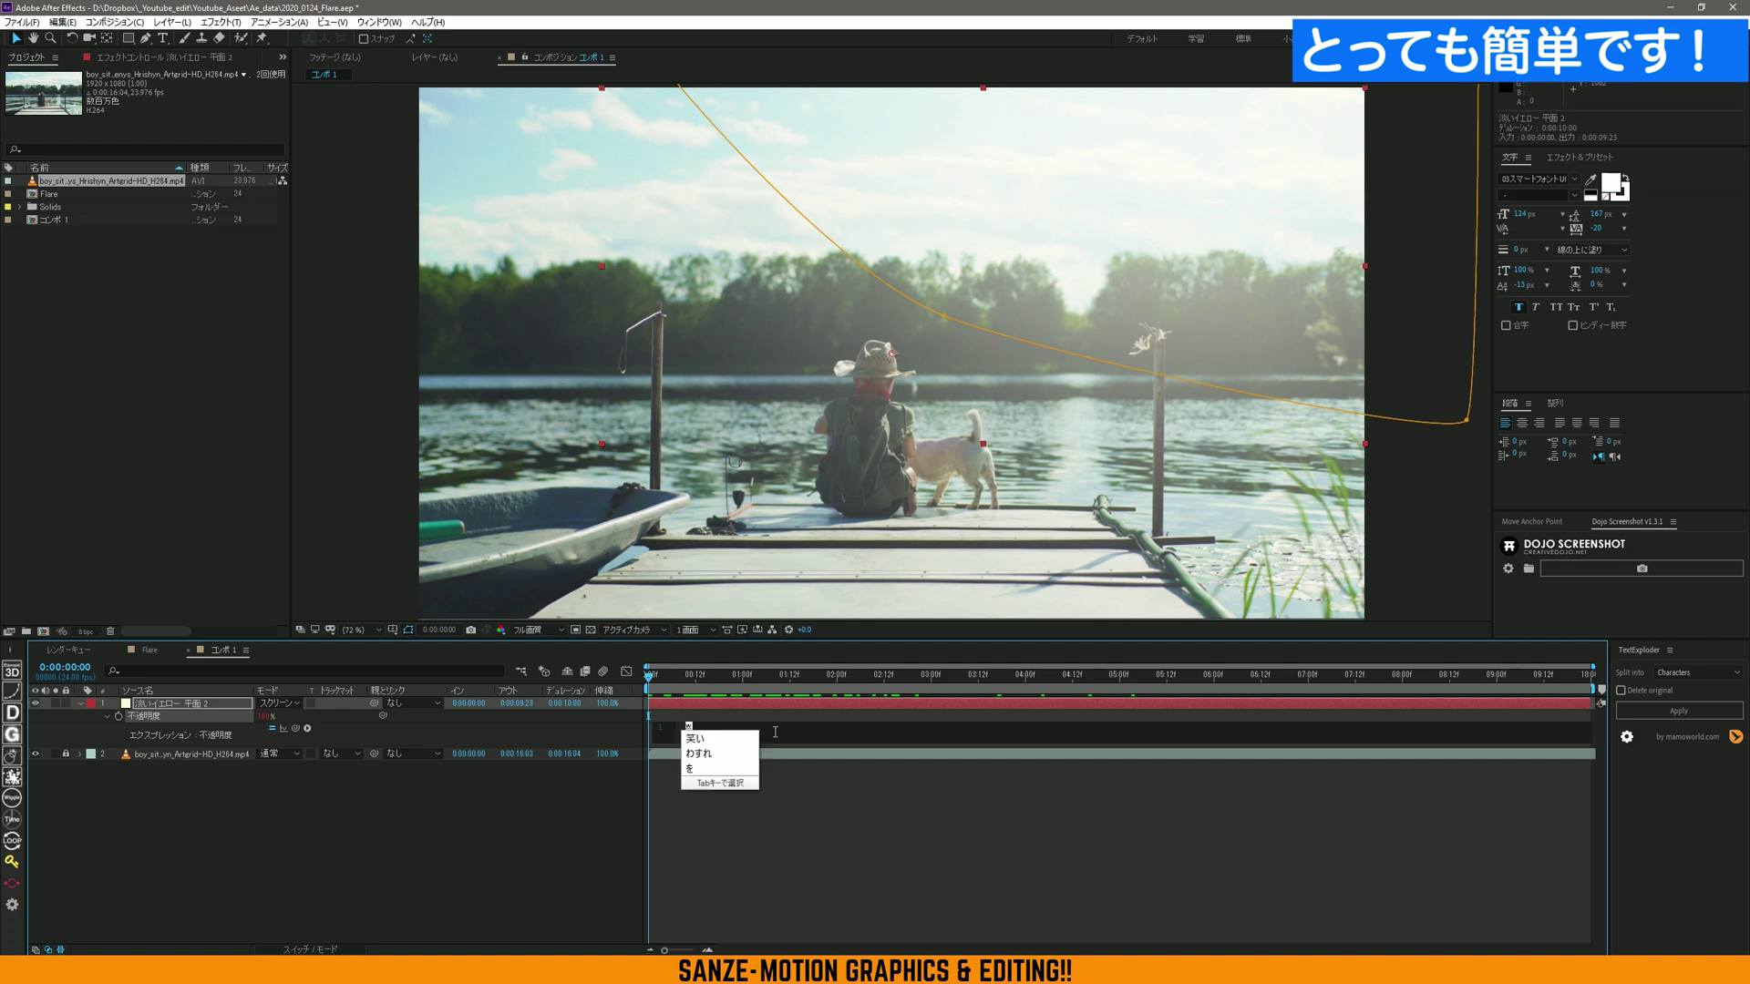
{"action": "key", "text": "Return"}
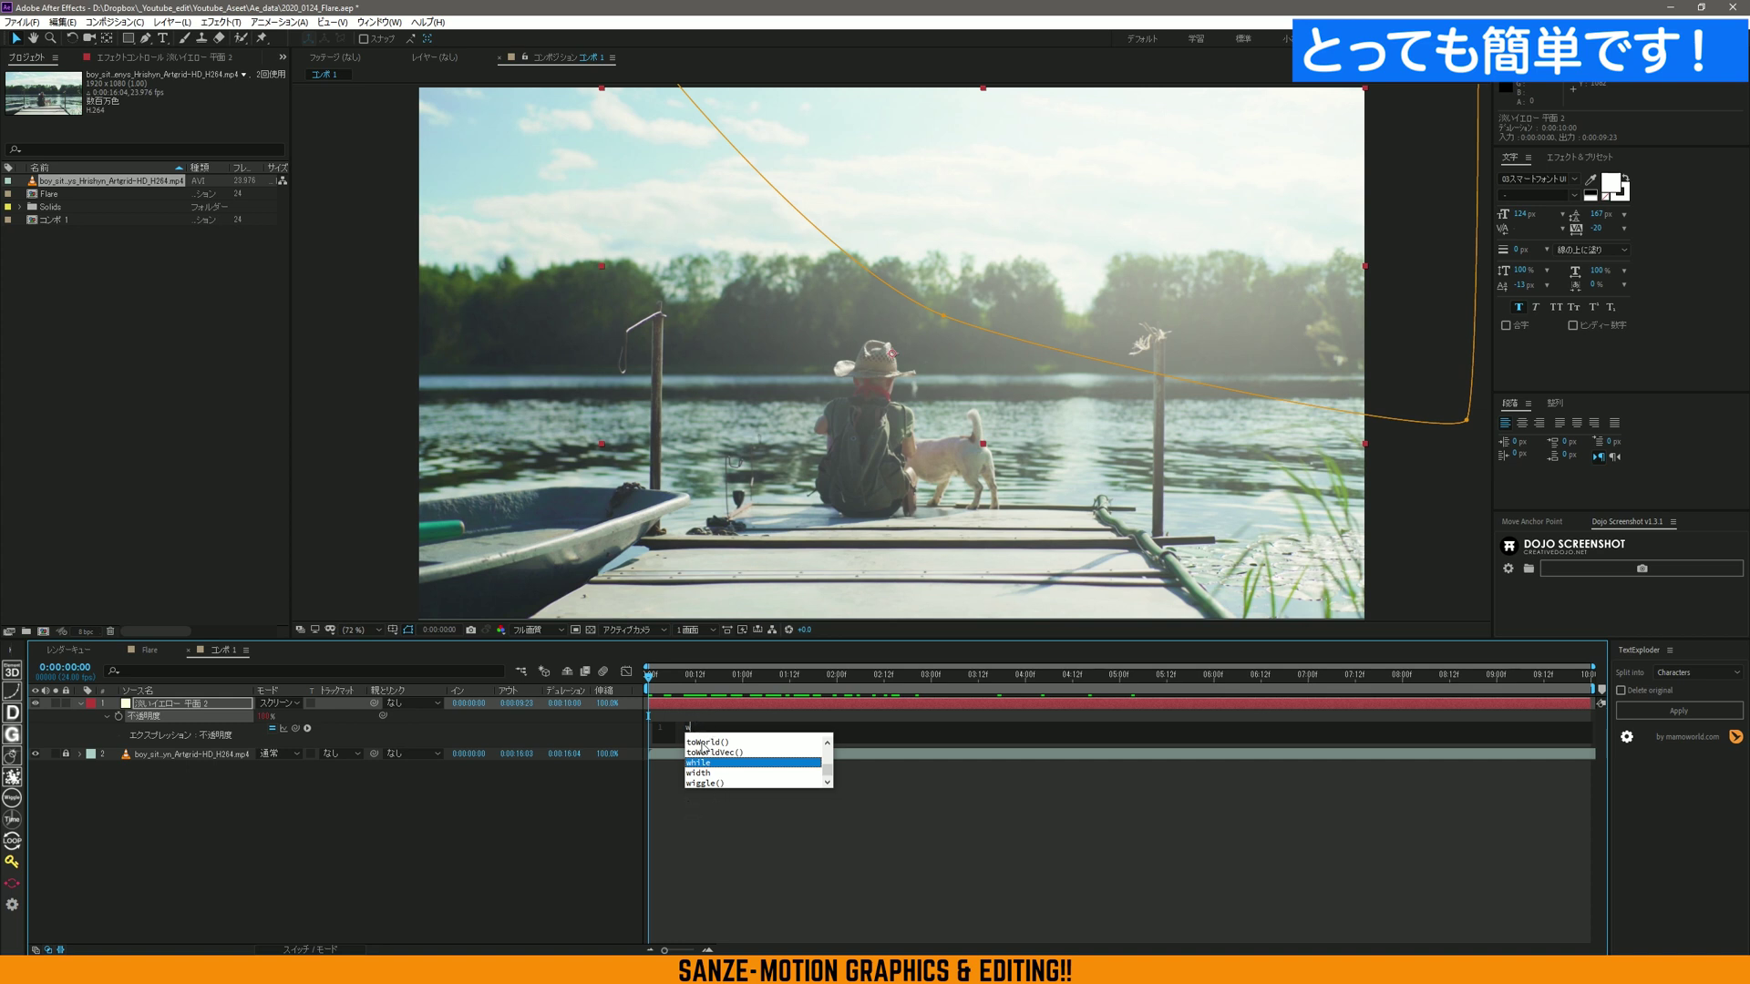
{"action": "left_click", "coordinate": [737, 784]}
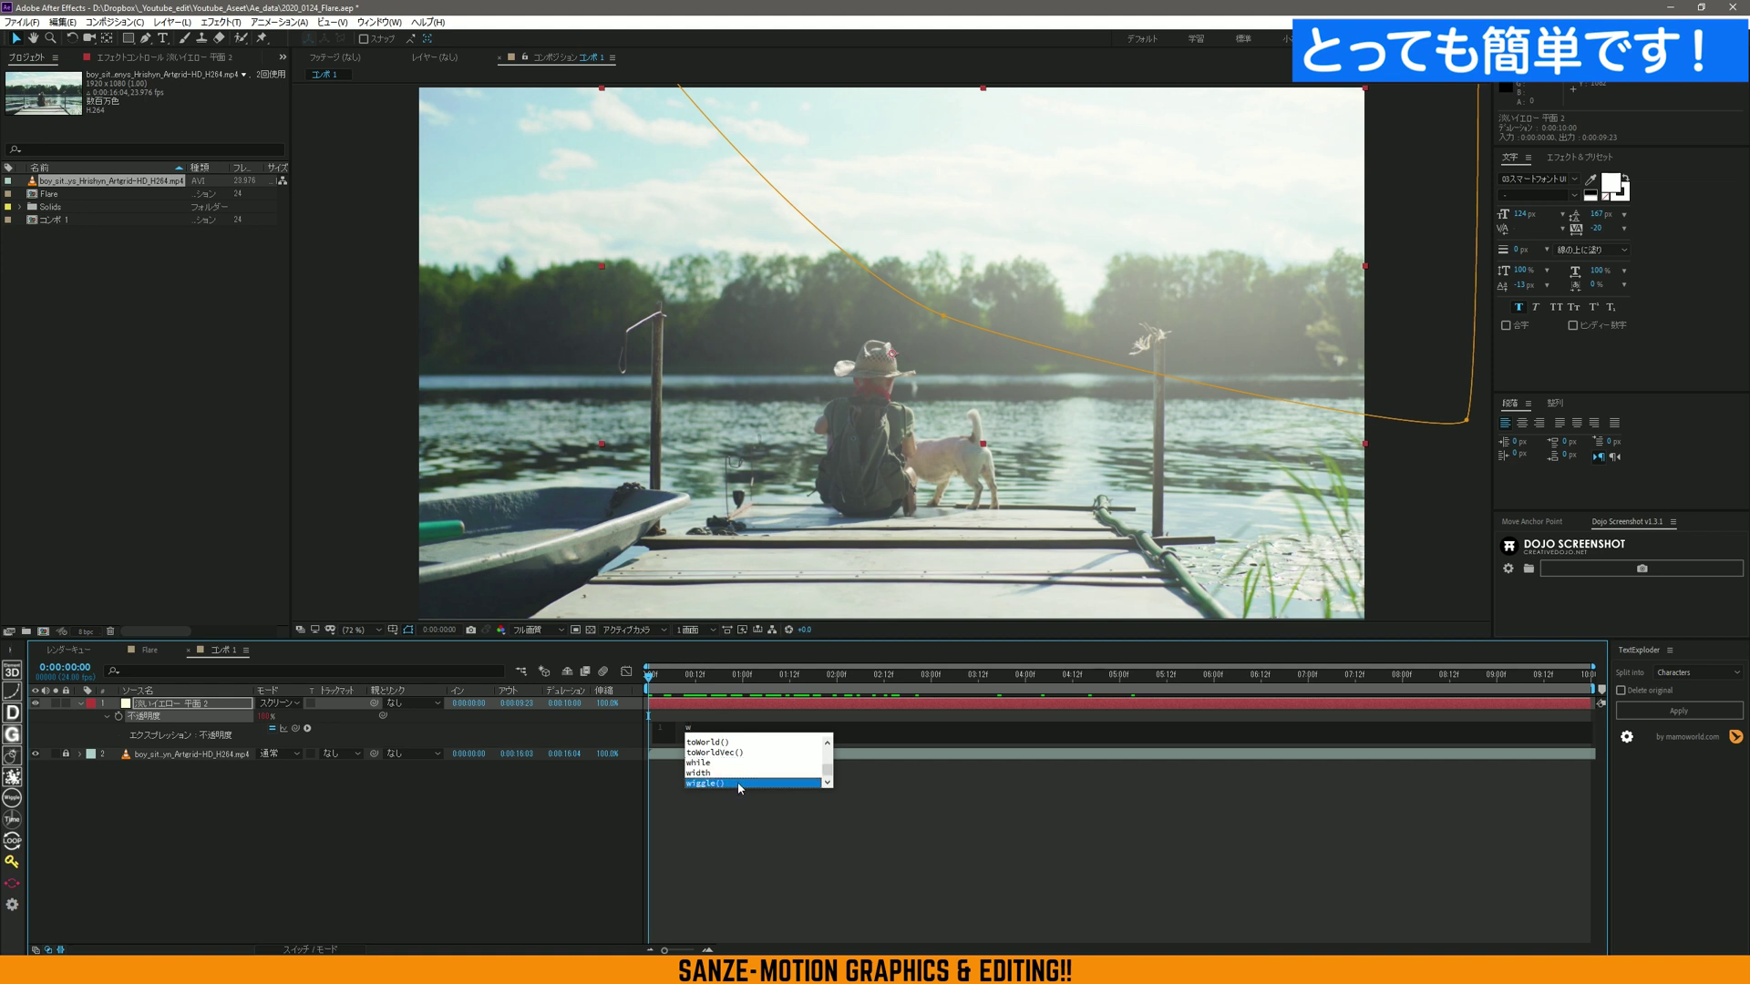
{"action": "key", "text": "Return"}
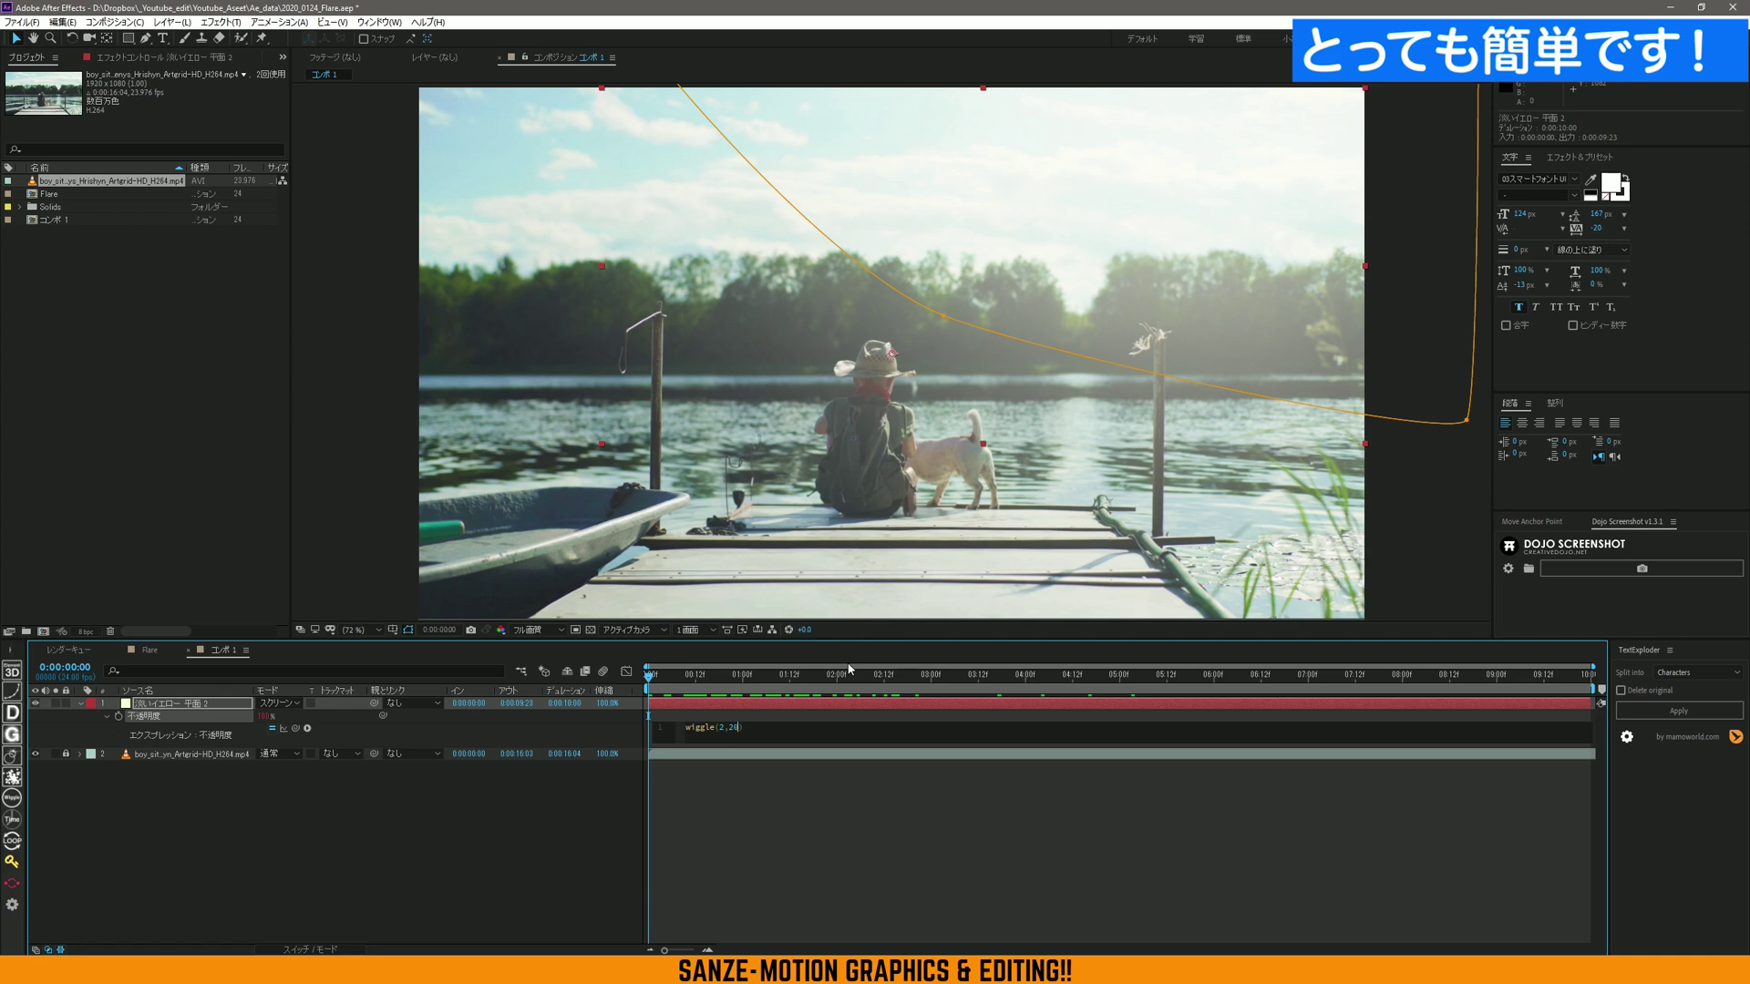
Commit the wiggle expression, preview the light leak soloed and over the footage, then collapse the layer
{"action": "left_click", "coordinate": [498, 875]}
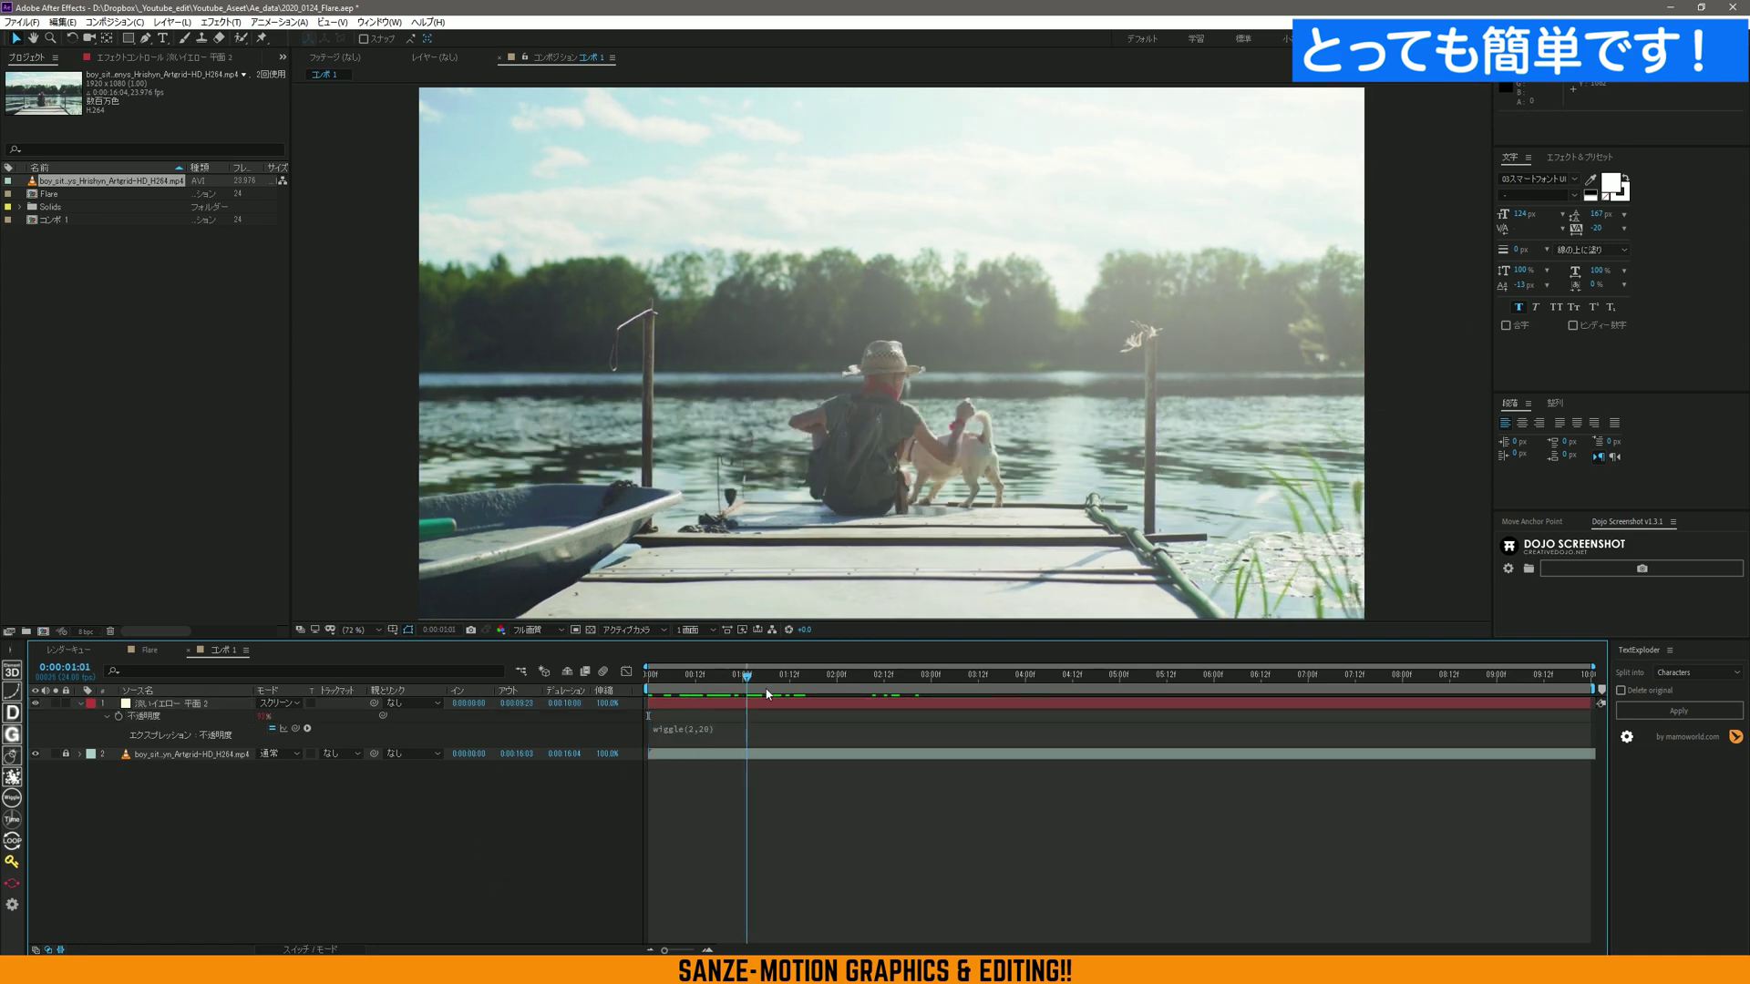
{"action": "left_click", "coordinate": [55, 703]}
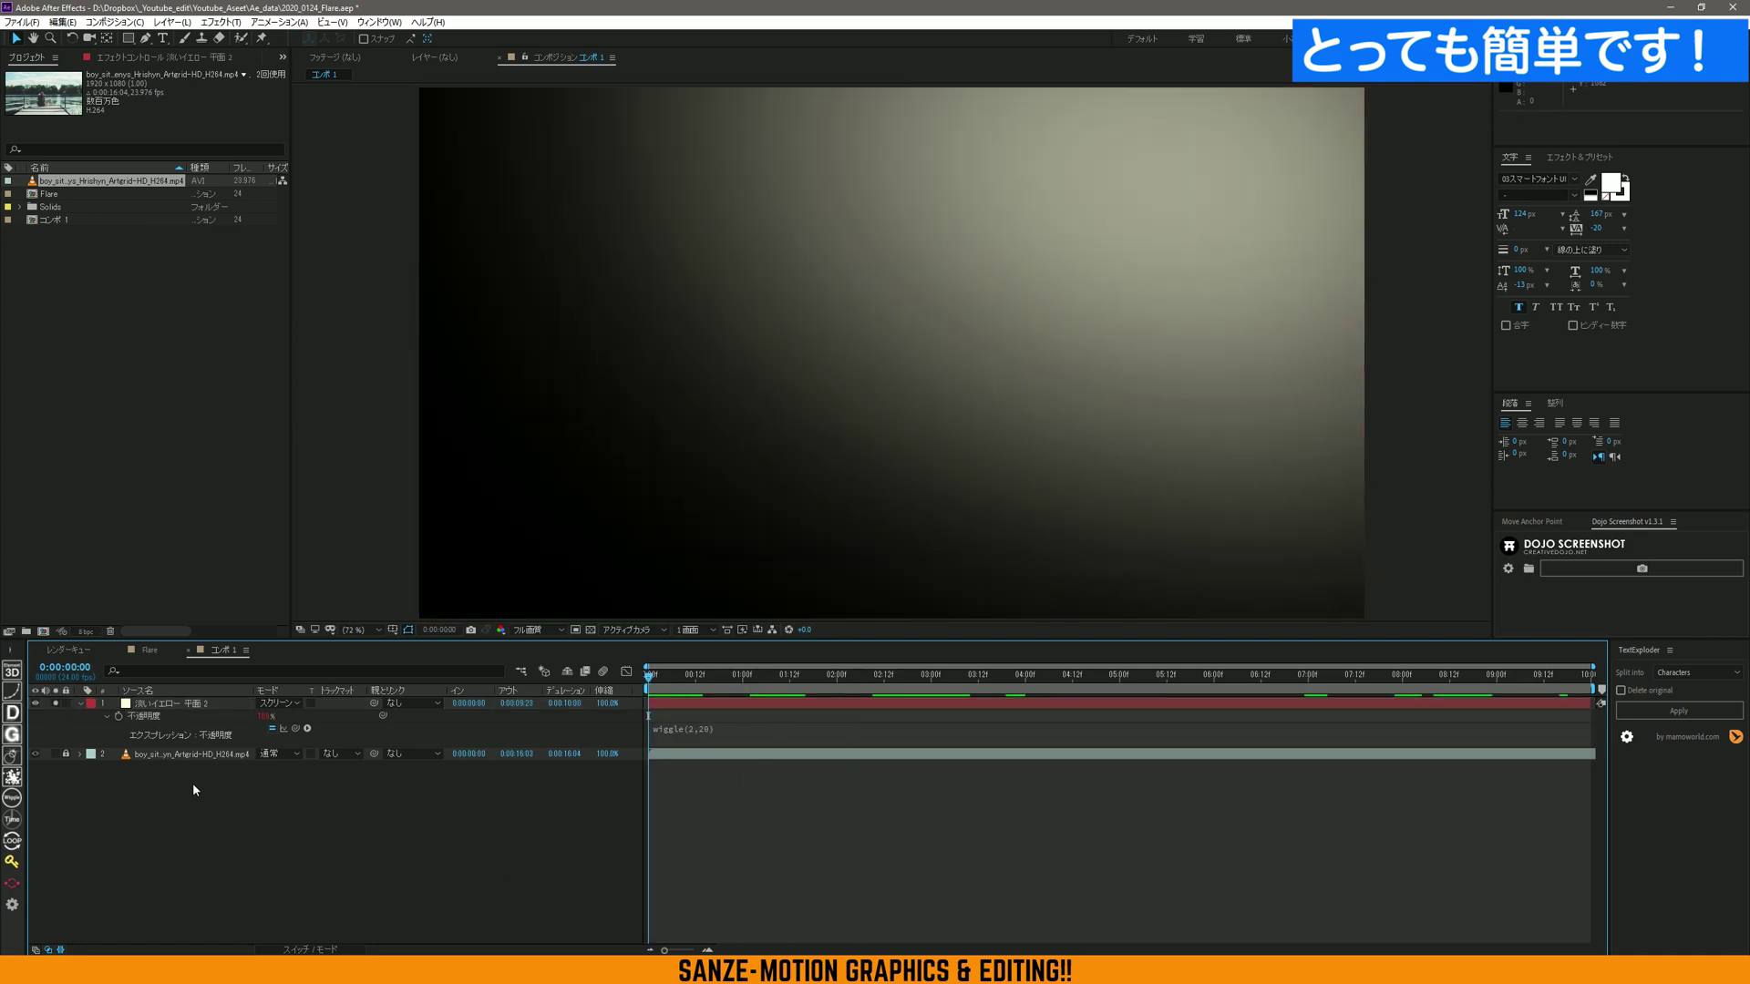
{"action": "key", "text": "space"}
{"action": "key", "text": "space"}
{"action": "key", "text": "space"}
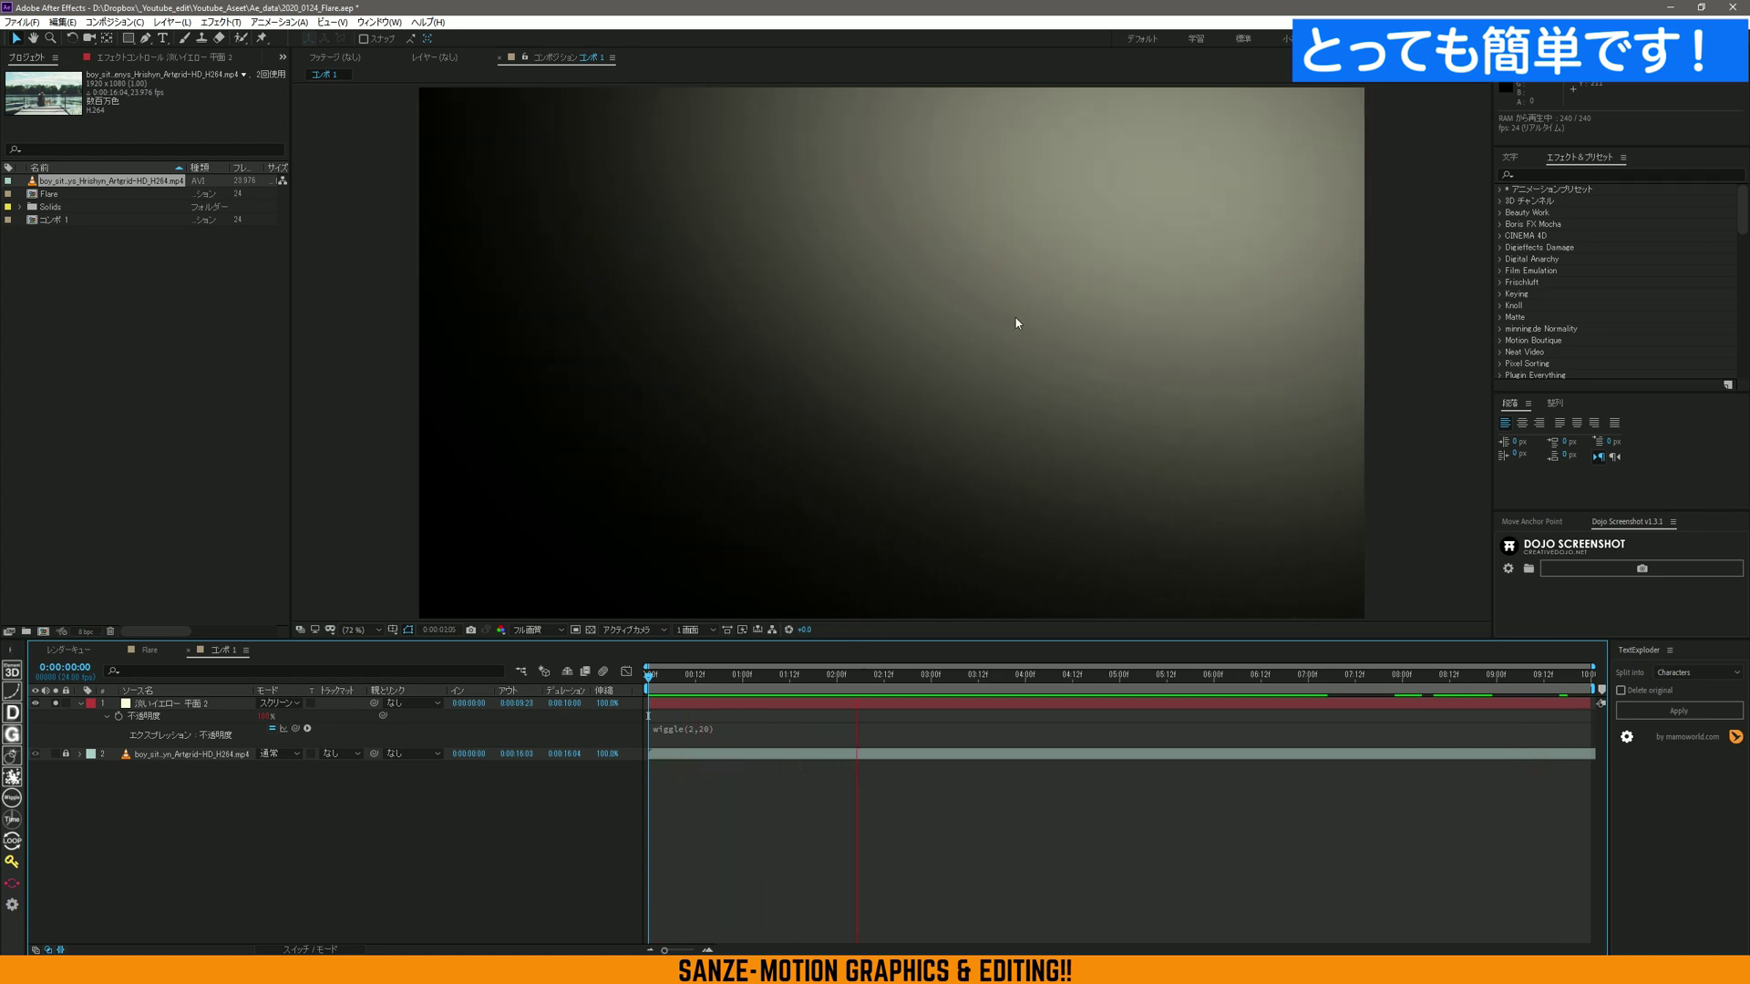
{"action": "key", "text": "space"}
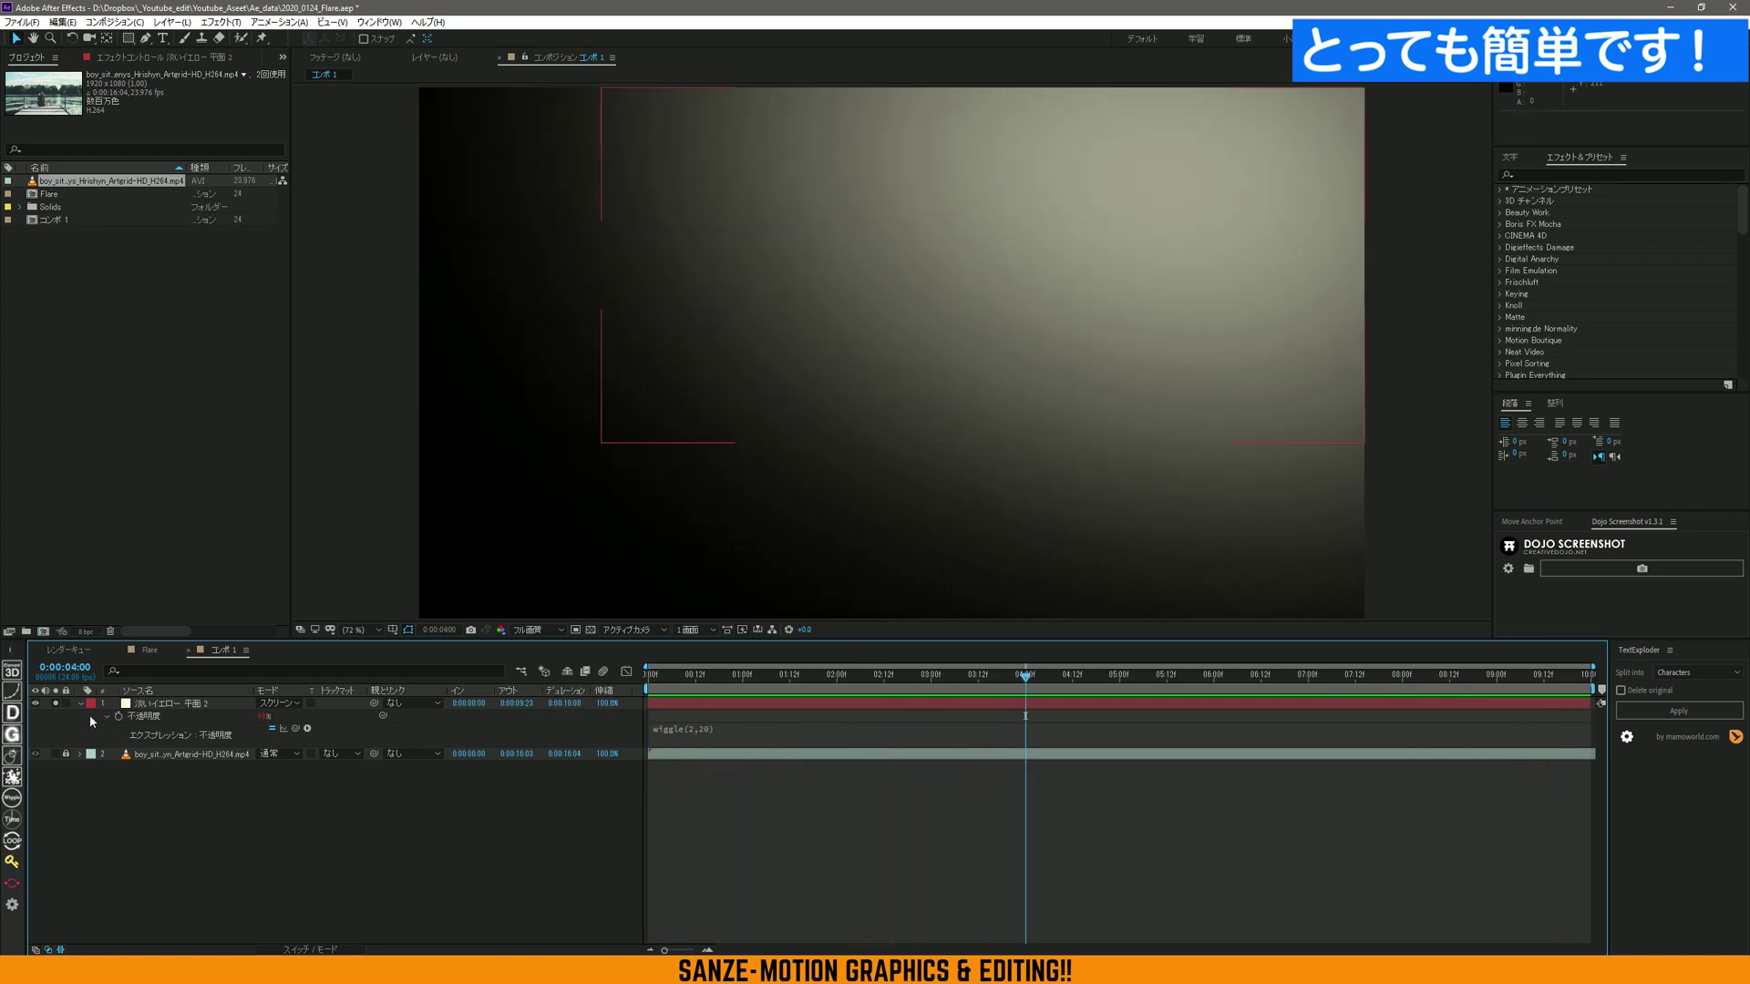
{"action": "left_click", "coordinate": [57, 704]}
{"action": "key", "text": "space"}
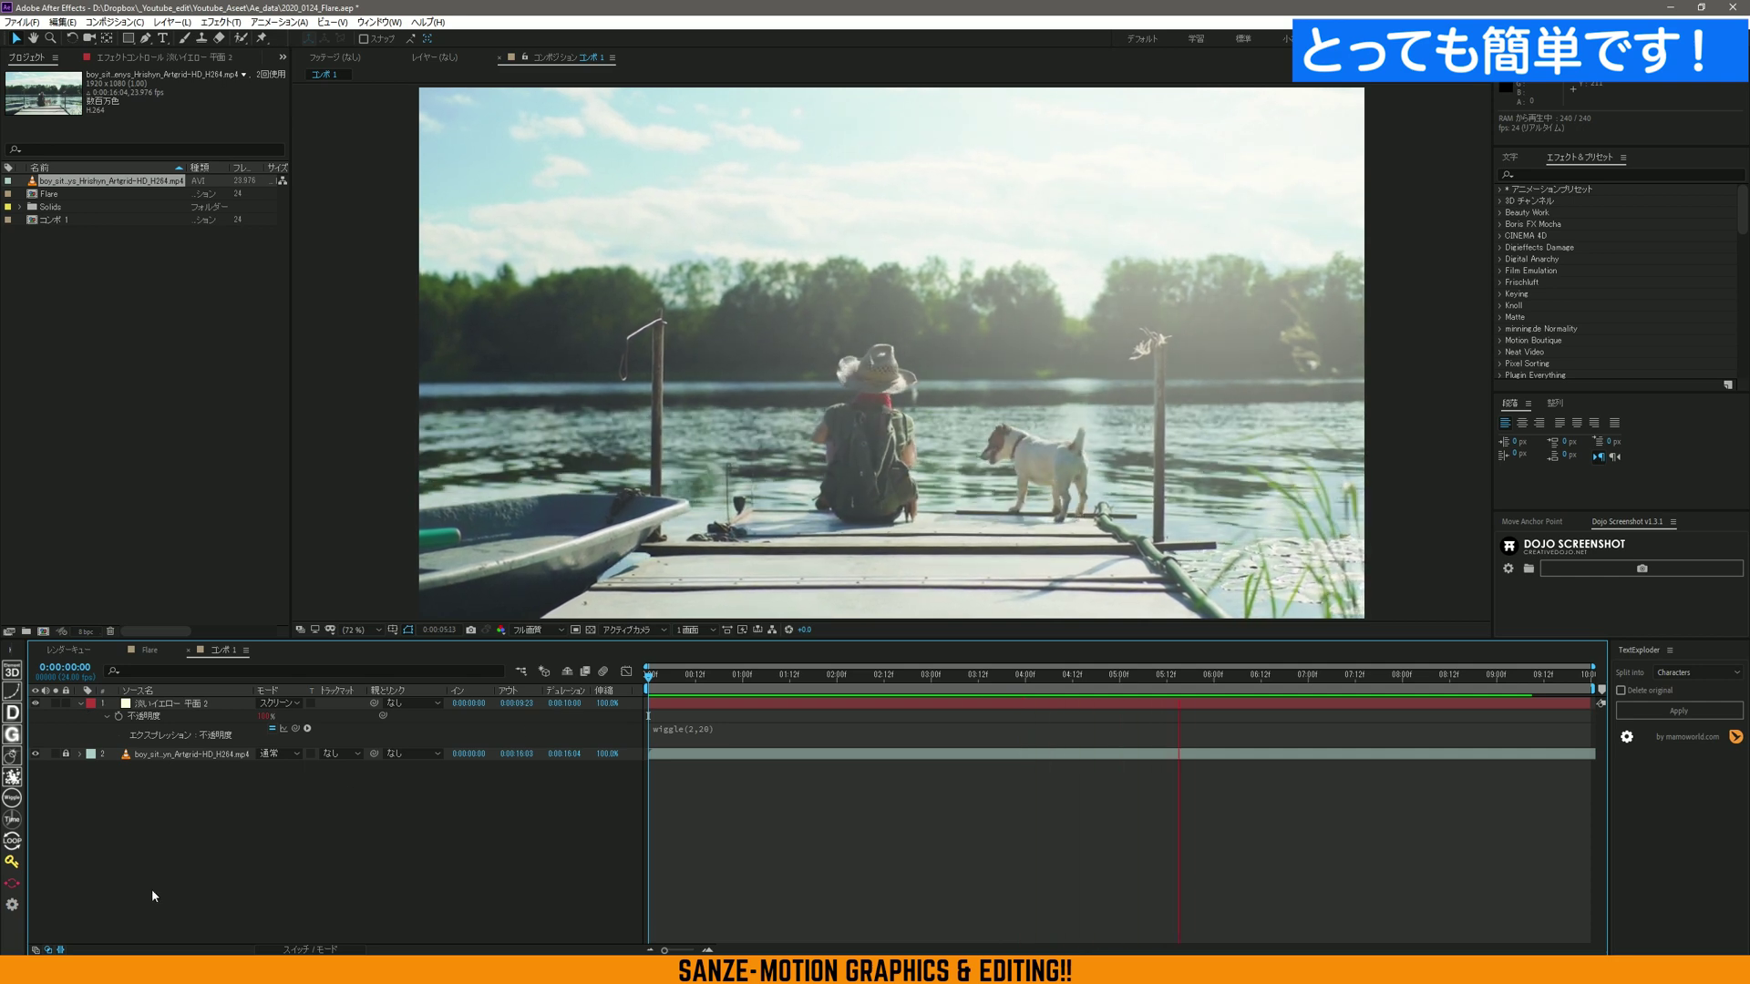
{"action": "left_click", "coordinate": [80, 703]}
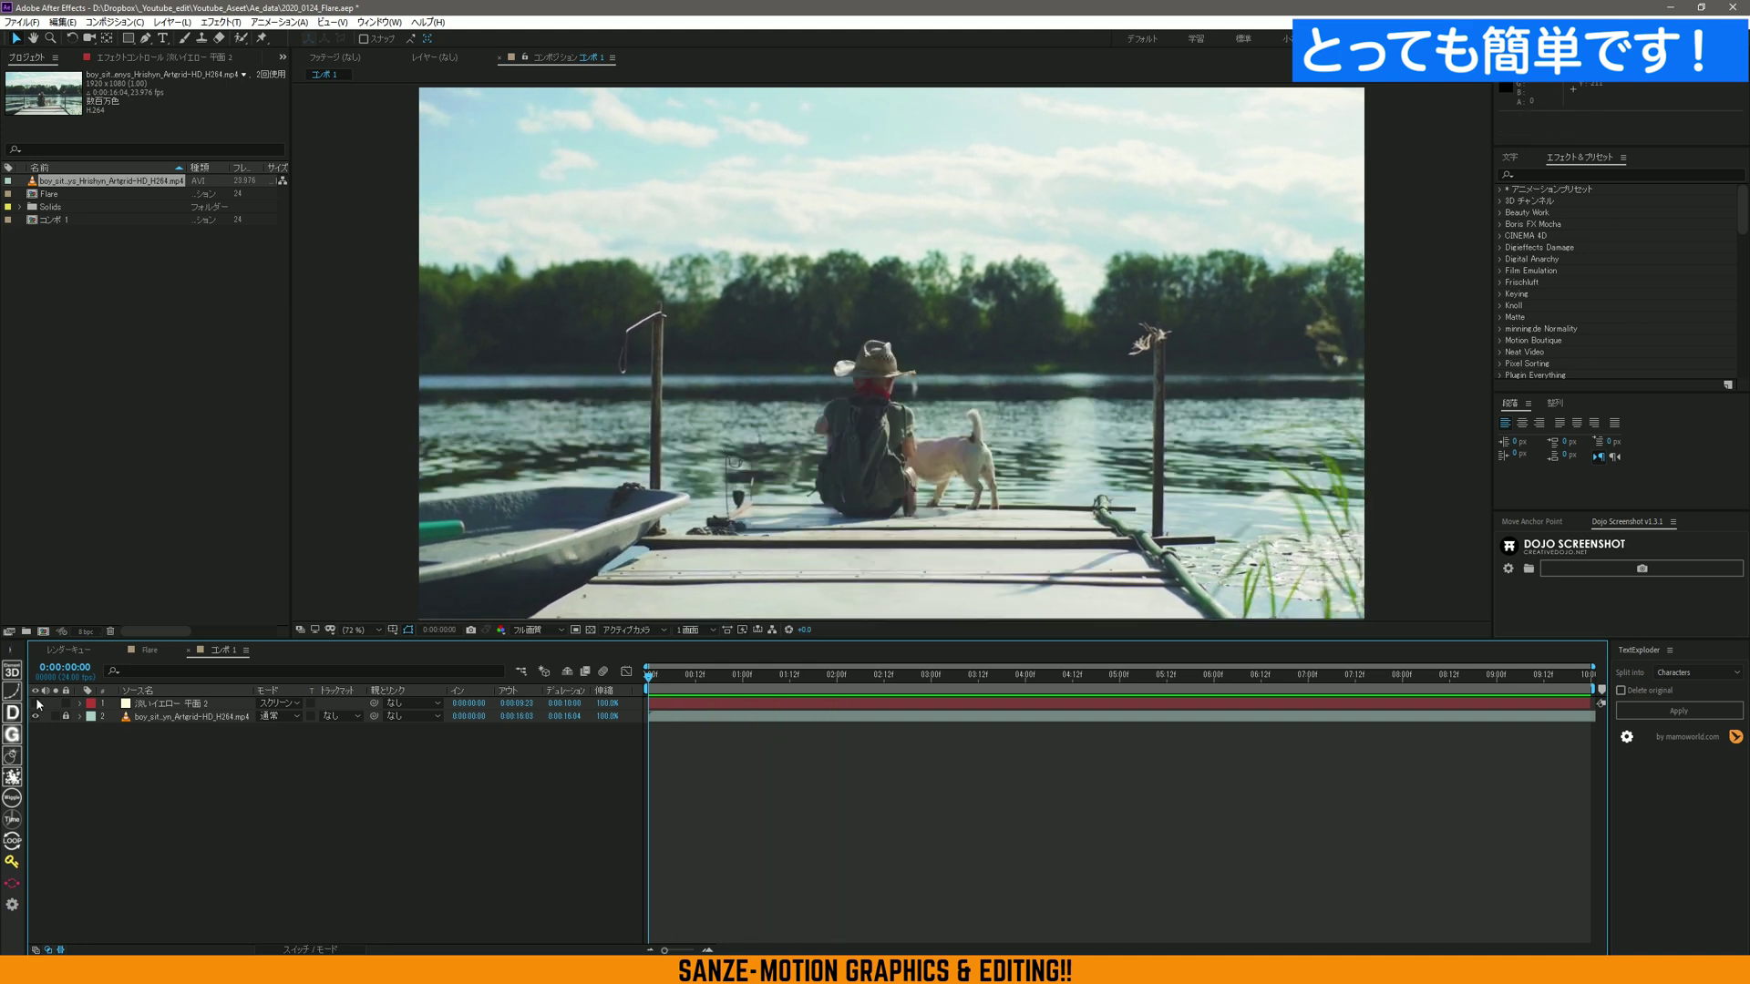
Lower the yellow solid's opacity to 57%, then scrub and preview the flare
{"action": "key", "text": "space"}
{"action": "key", "text": "space"}
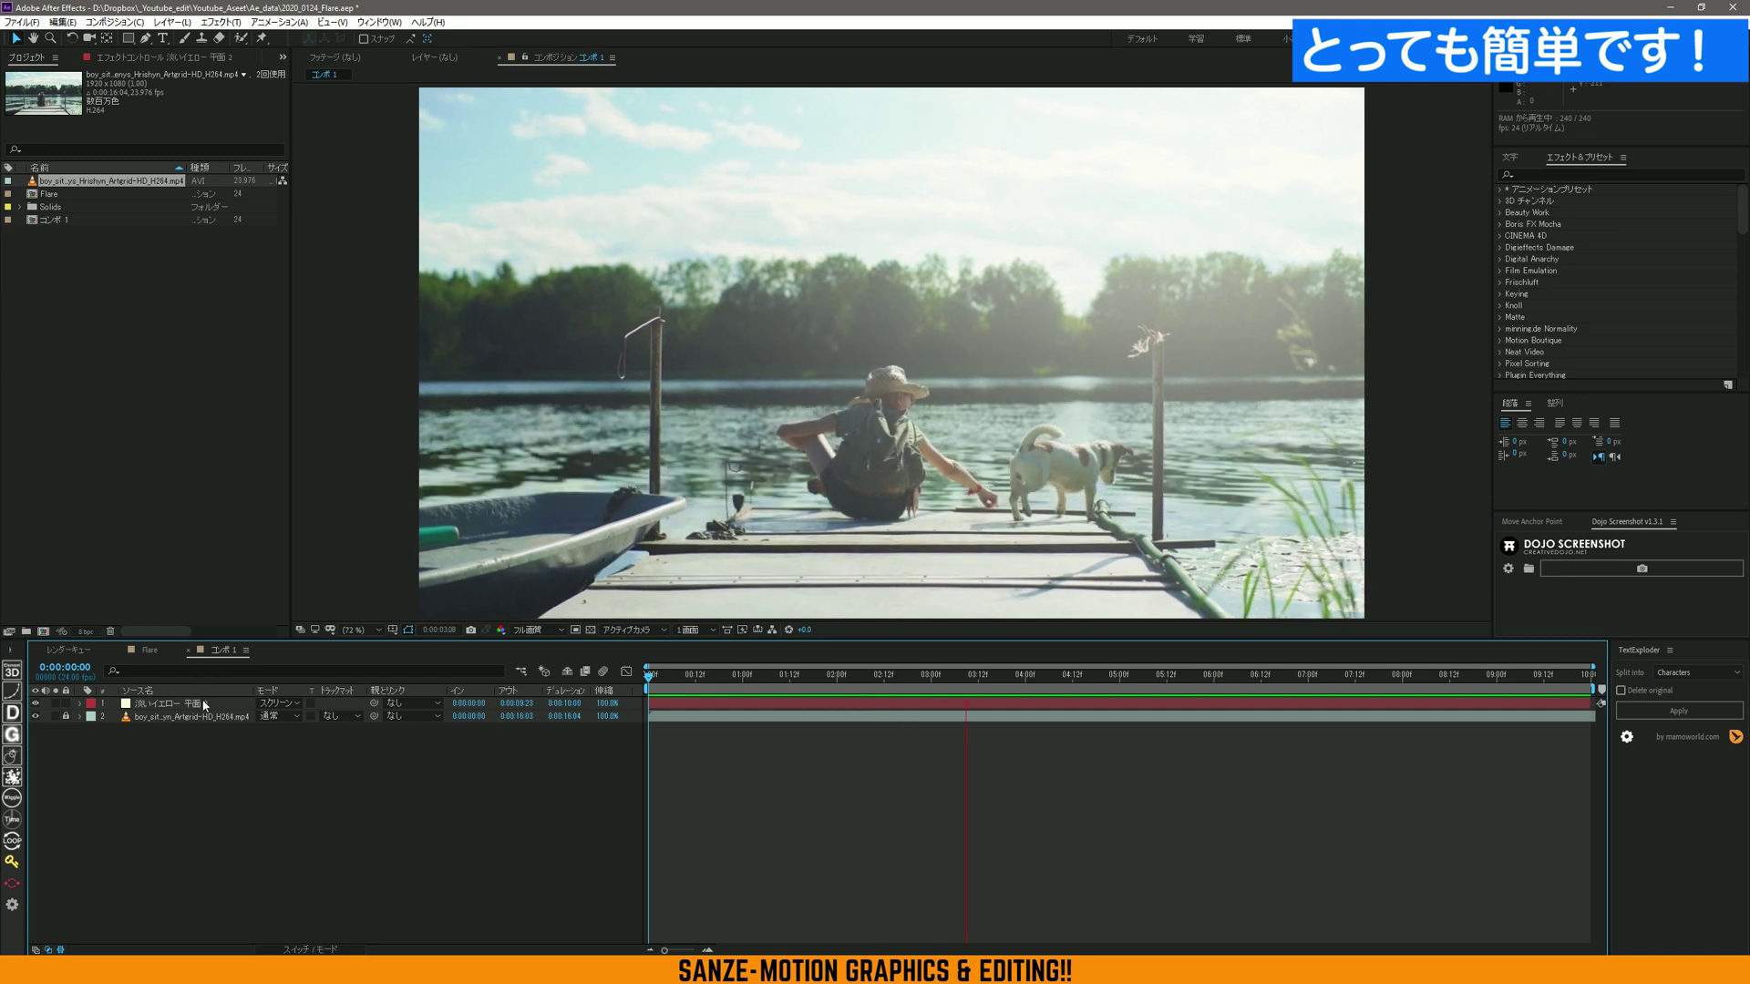
{"action": "left_click", "coordinate": [207, 706]}
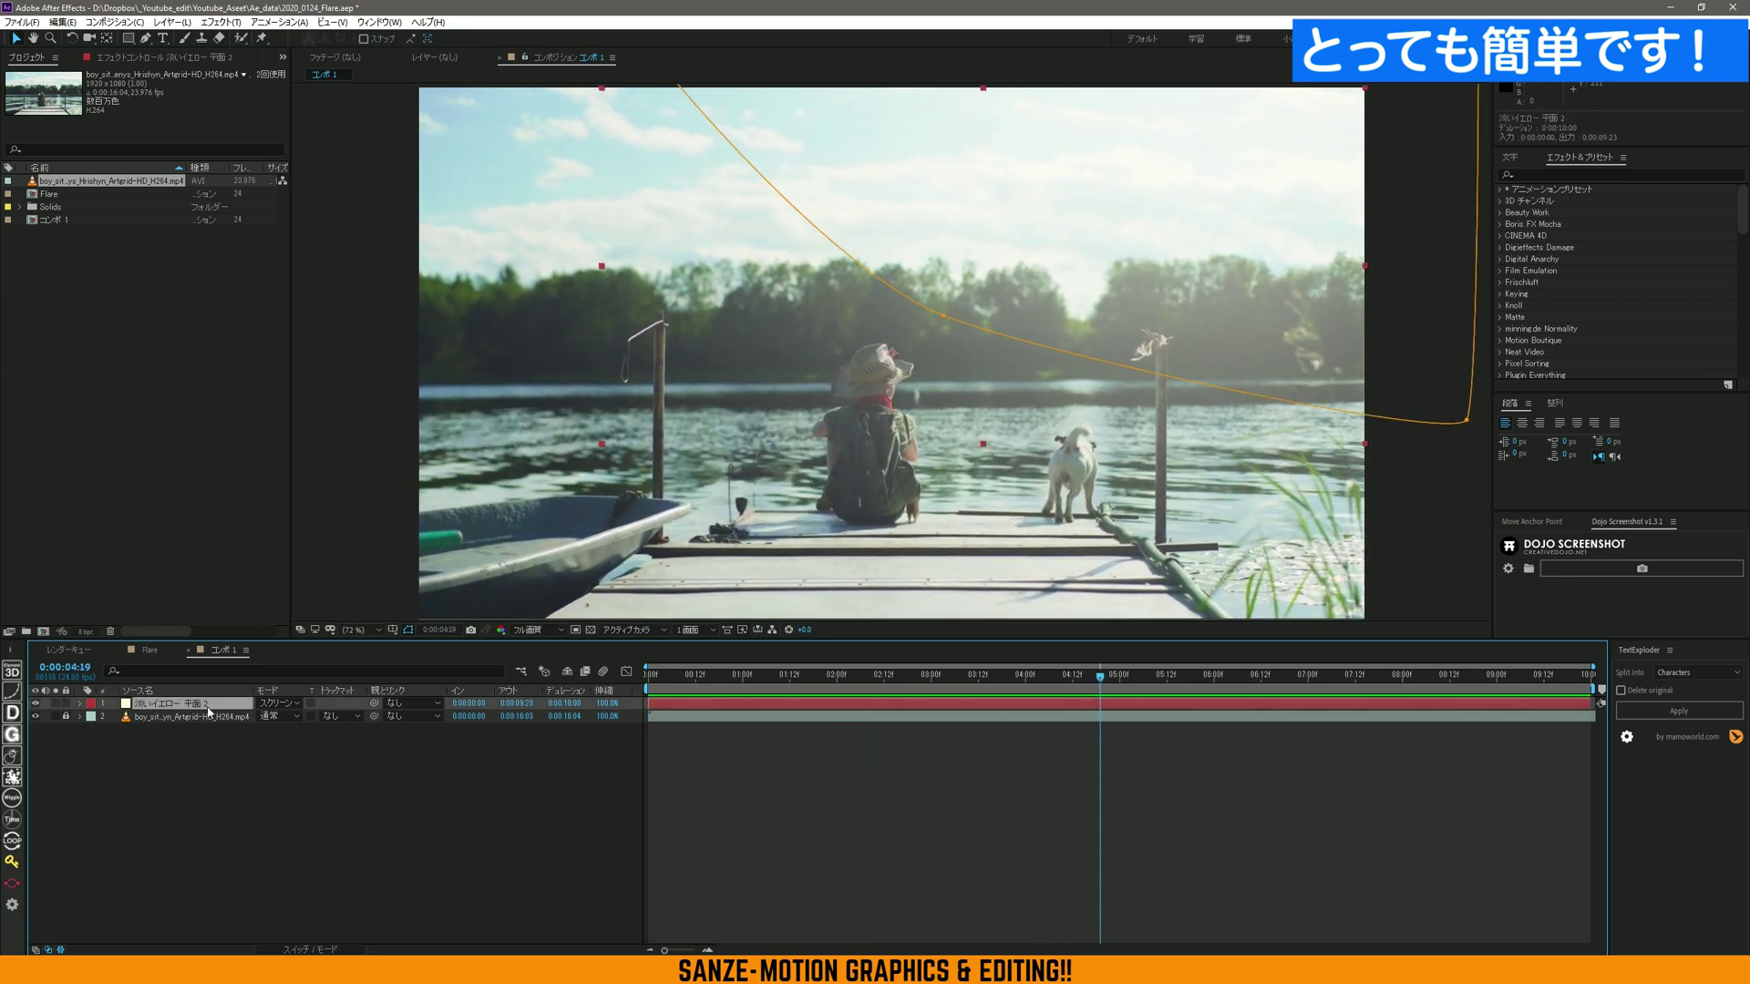
{"action": "key", "text": "t"}
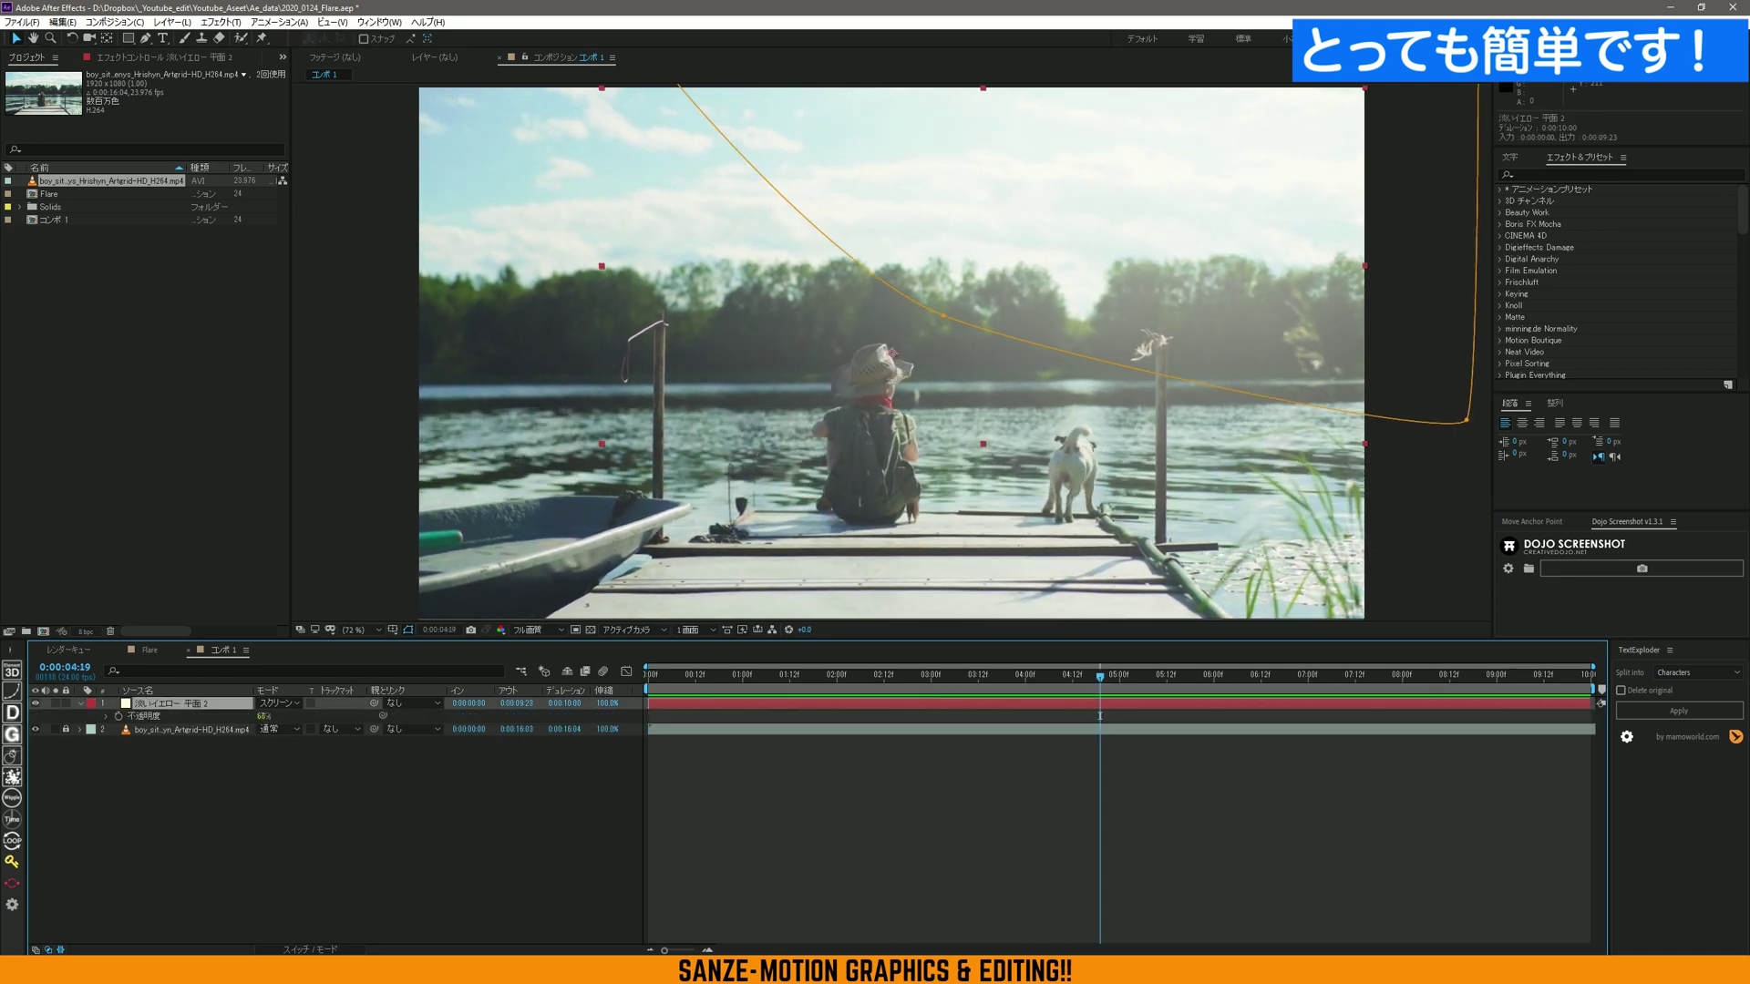
{"action": "left_click_drag", "start_coordinate": [422, 708], "coordinate": [341, 720]}
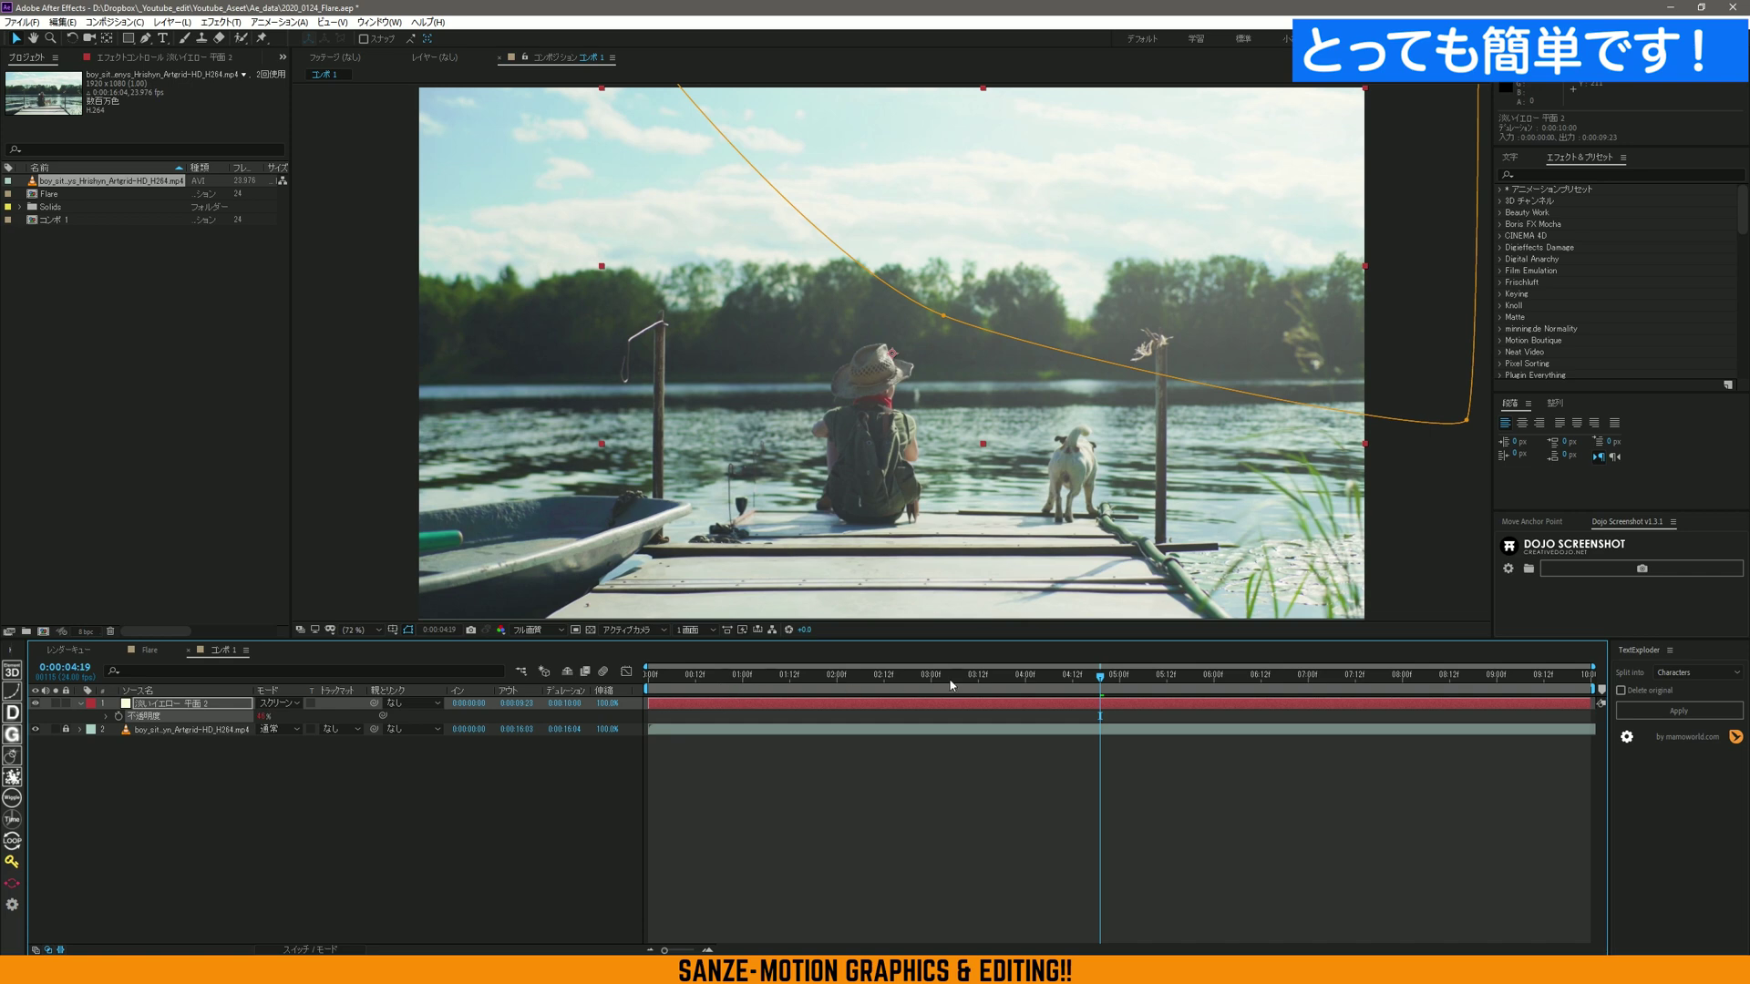
{"action": "left_click_drag", "start_coordinate": [1078, 690], "coordinate": [1000, 689]}
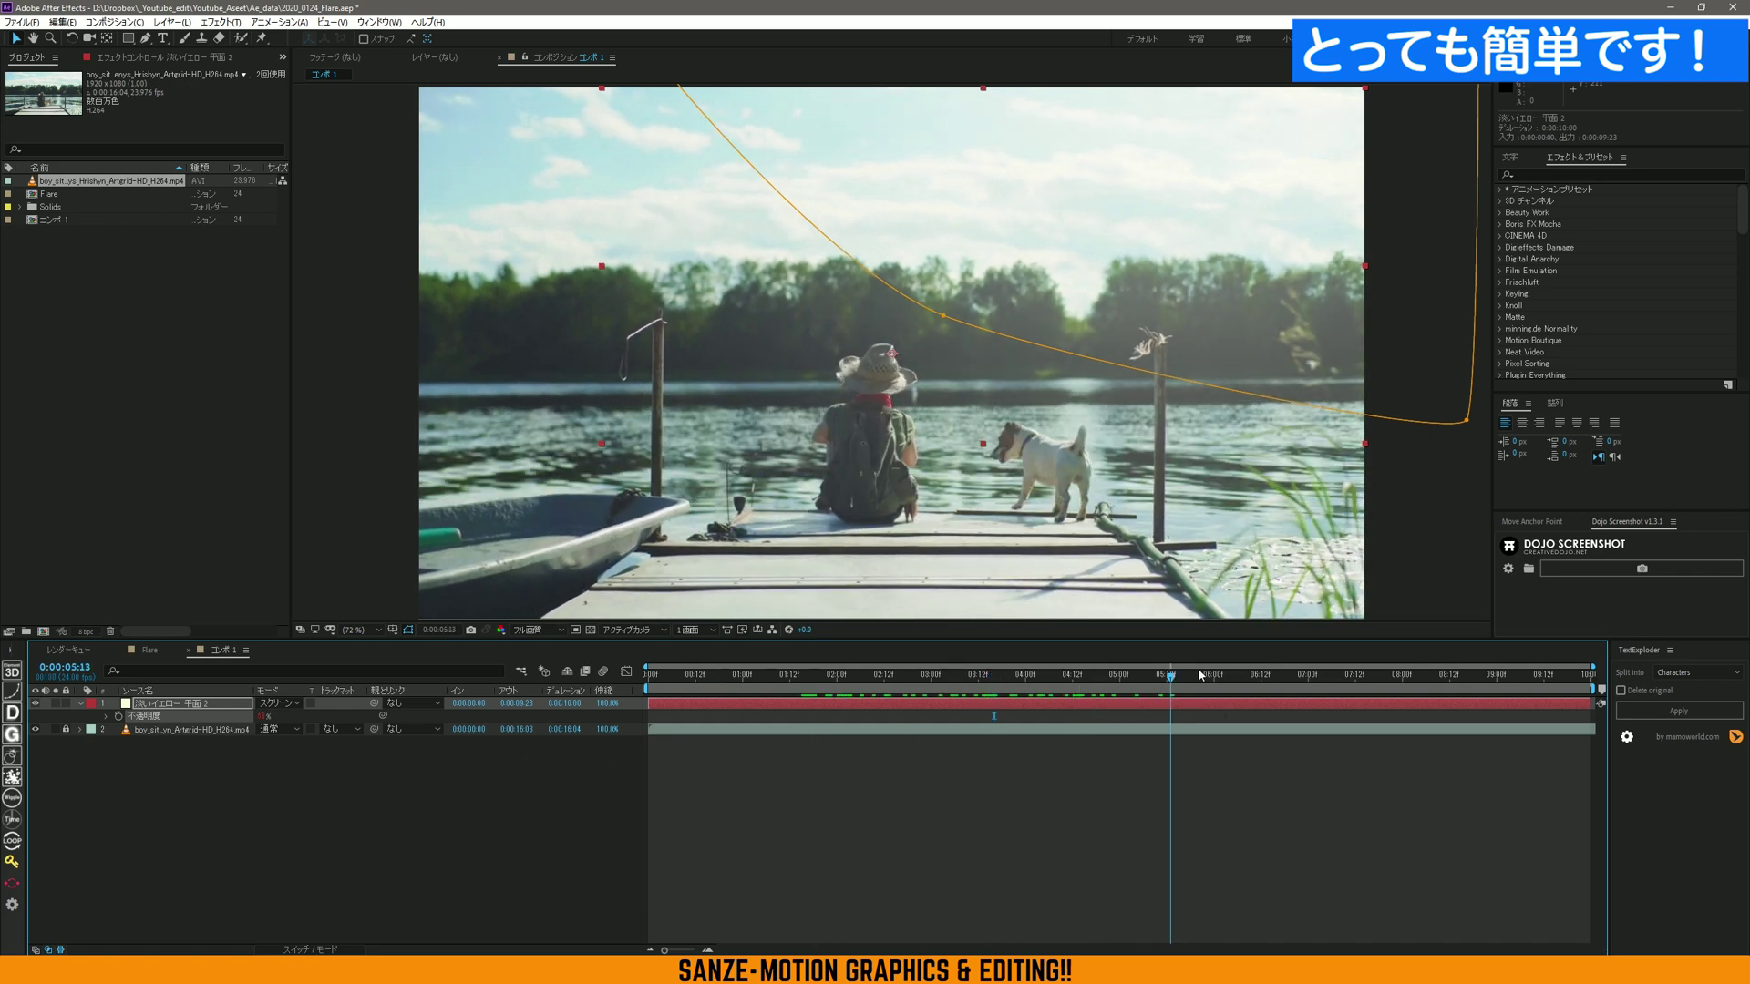
{"action": "key", "text": "space"}
{"action": "key", "text": "space"}
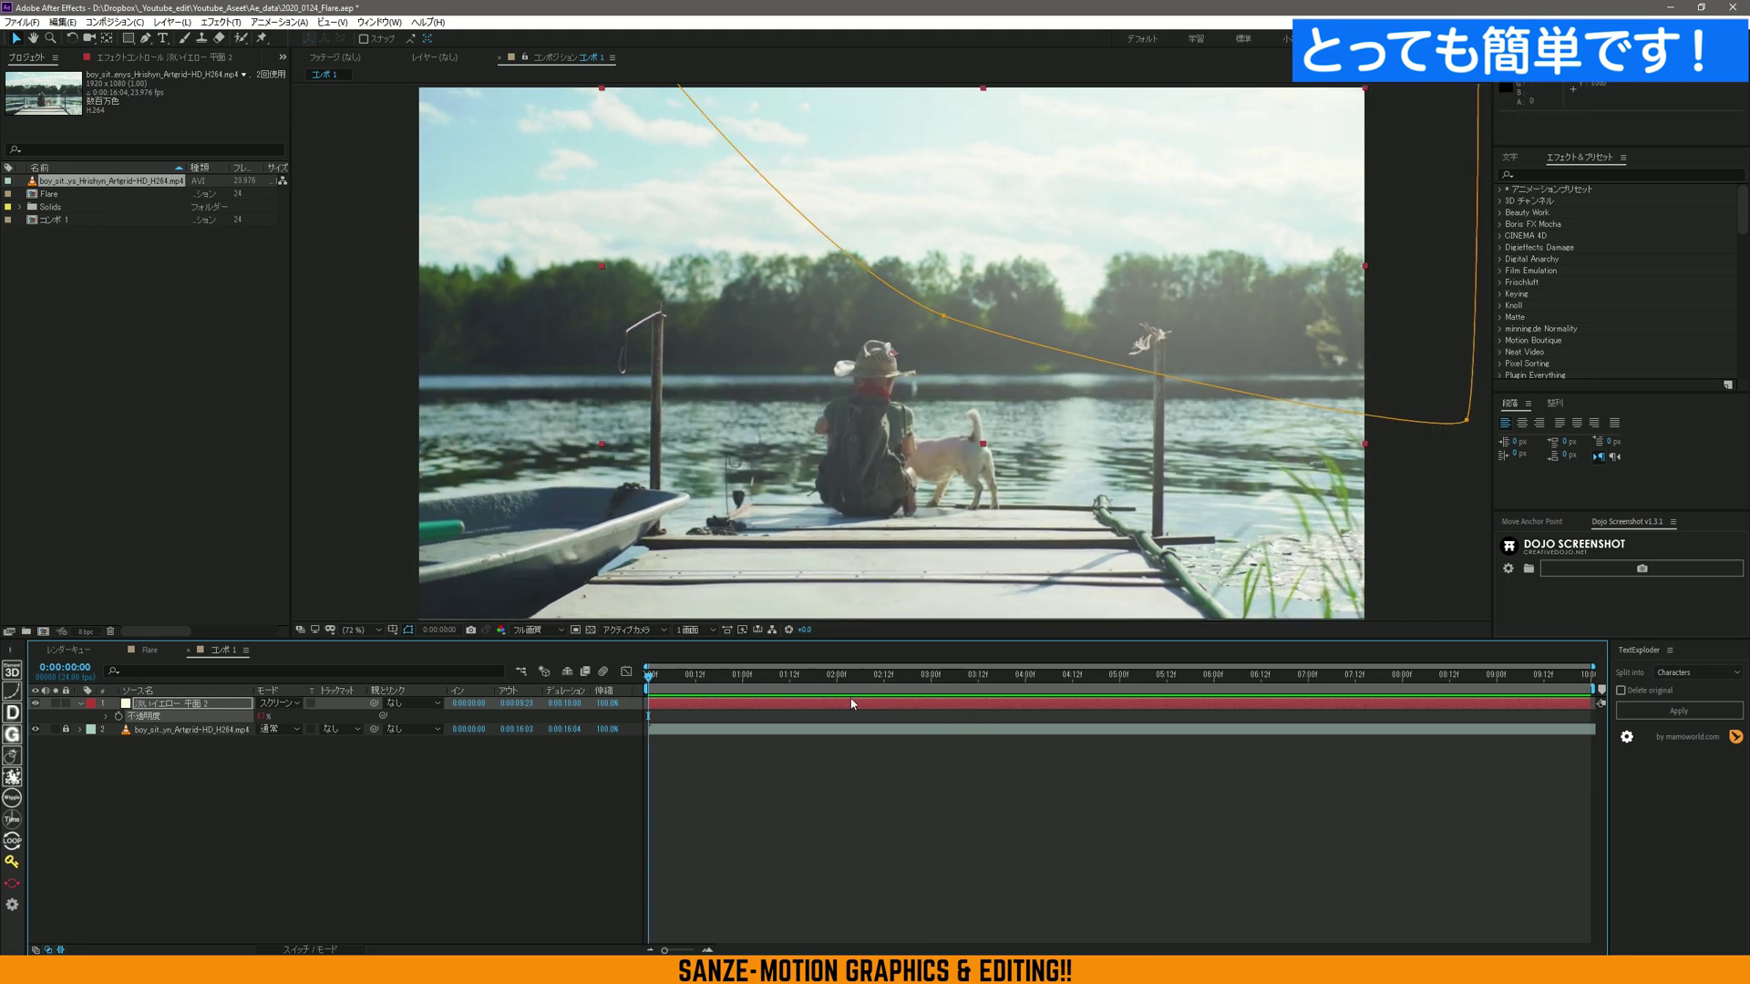
Drop the solid's opacity further, toward about 45%, to dim the flare, and preview it again
{"action": "left_click_drag", "start_coordinate": [264, 718], "coordinate": [232, 719]}
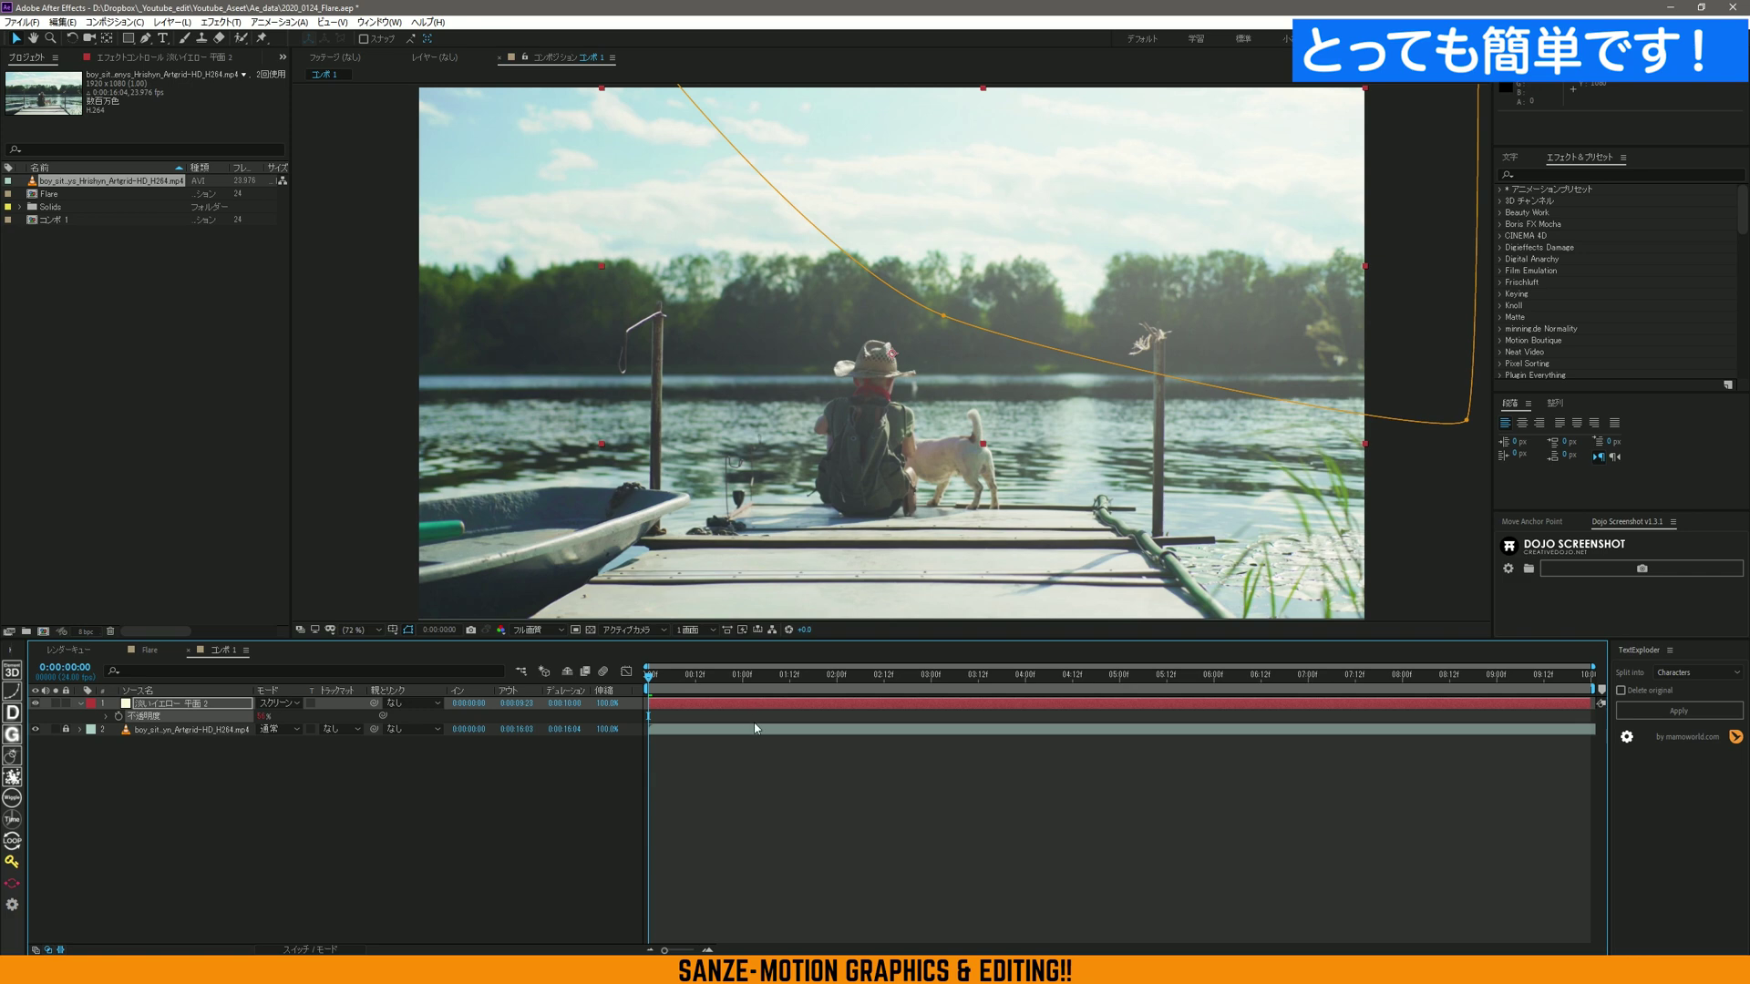
{"action": "left_click", "coordinate": [545, 853]}
{"action": "key", "text": "space"}
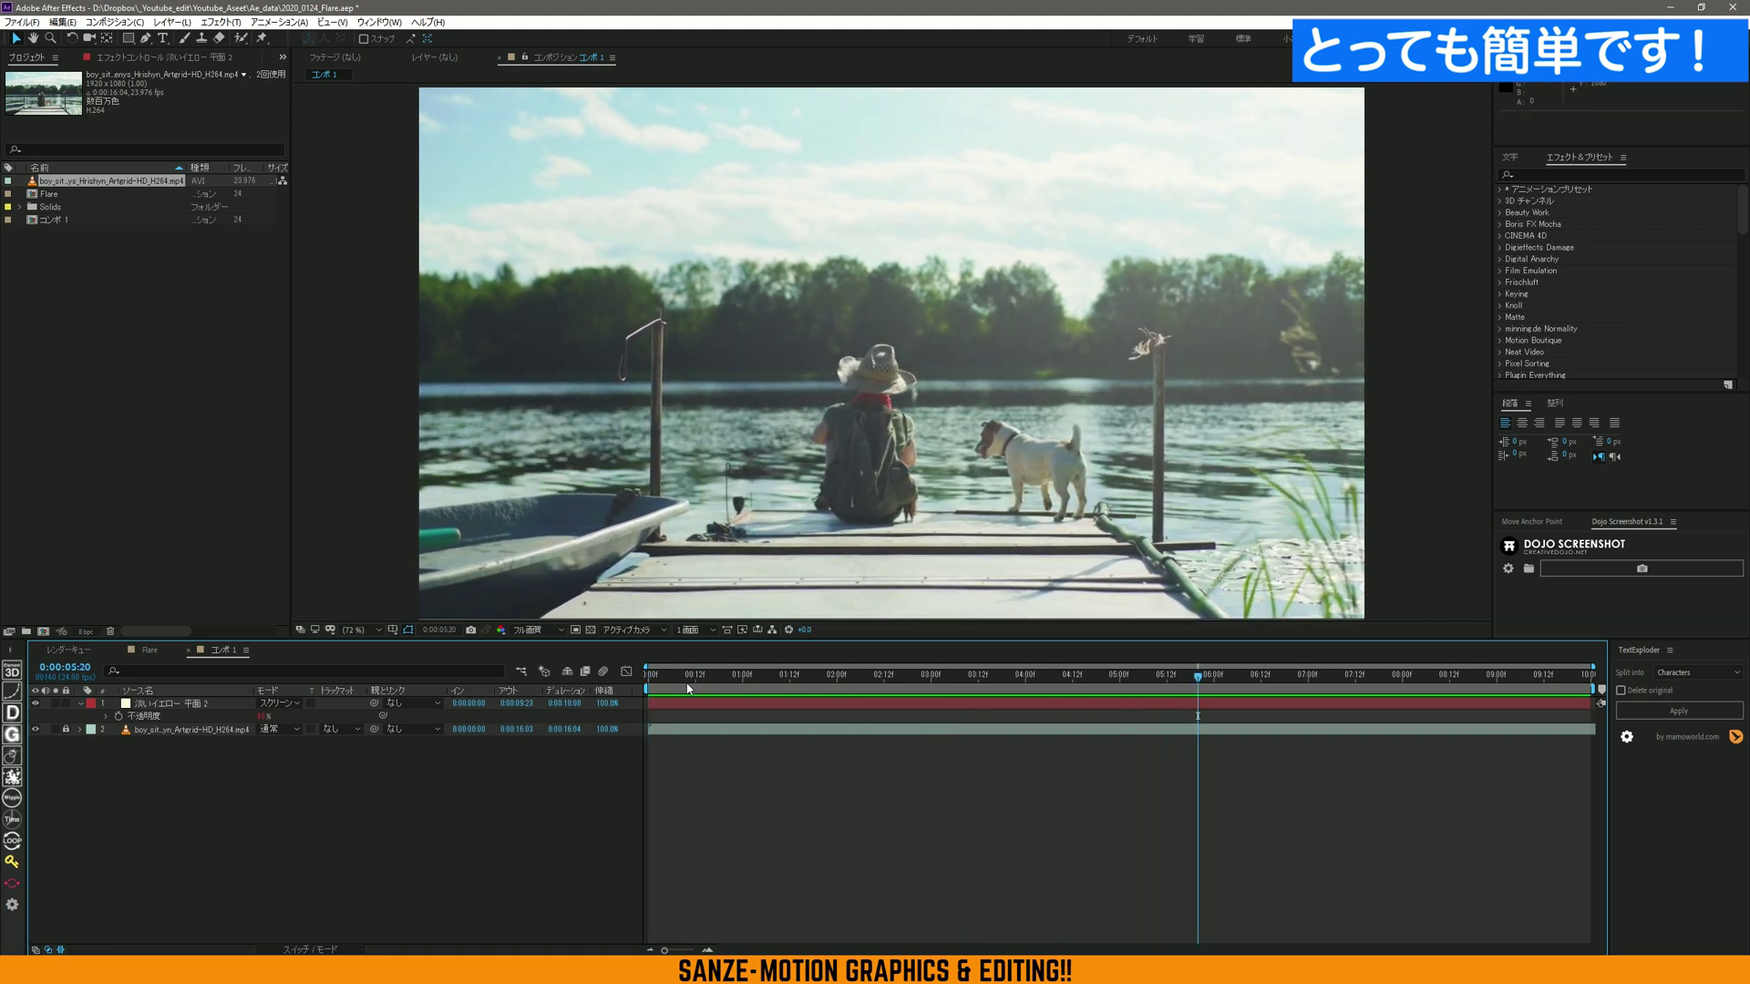
Fold away the Opacity row, hide the footage to scrub the light leak alone, then show the footage again
{"action": "left_click", "coordinate": [646, 676]}
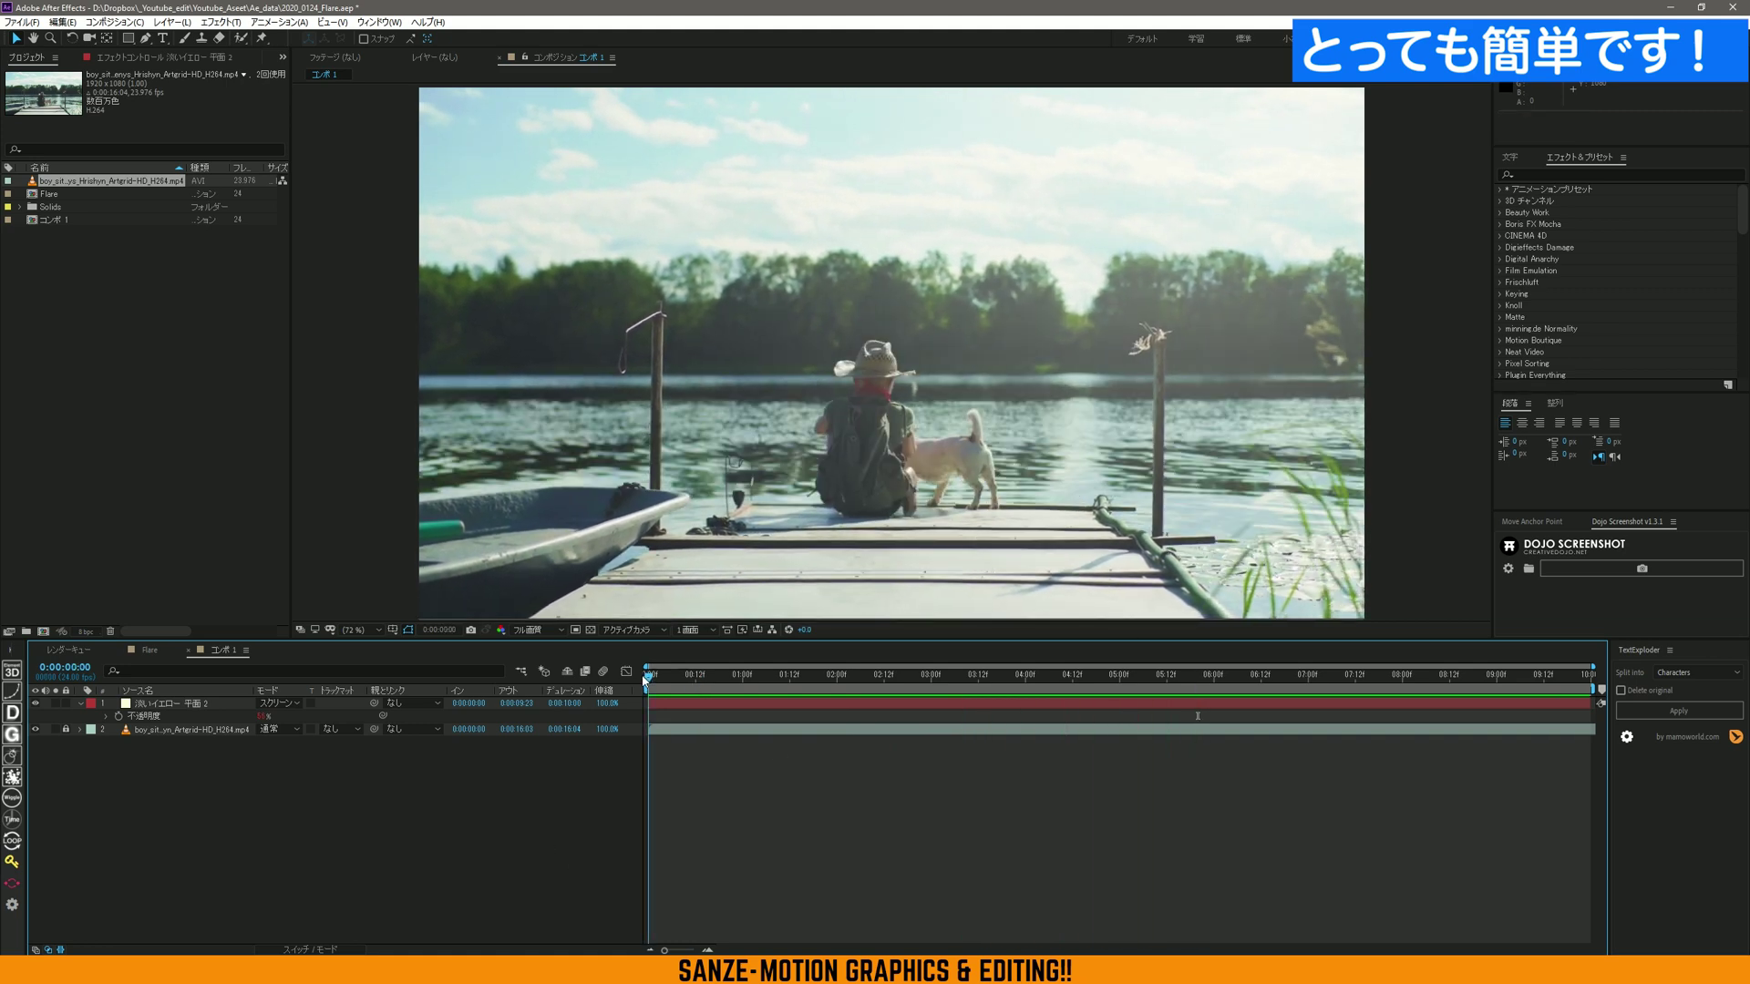
{"action": "left_click", "coordinate": [82, 704]}
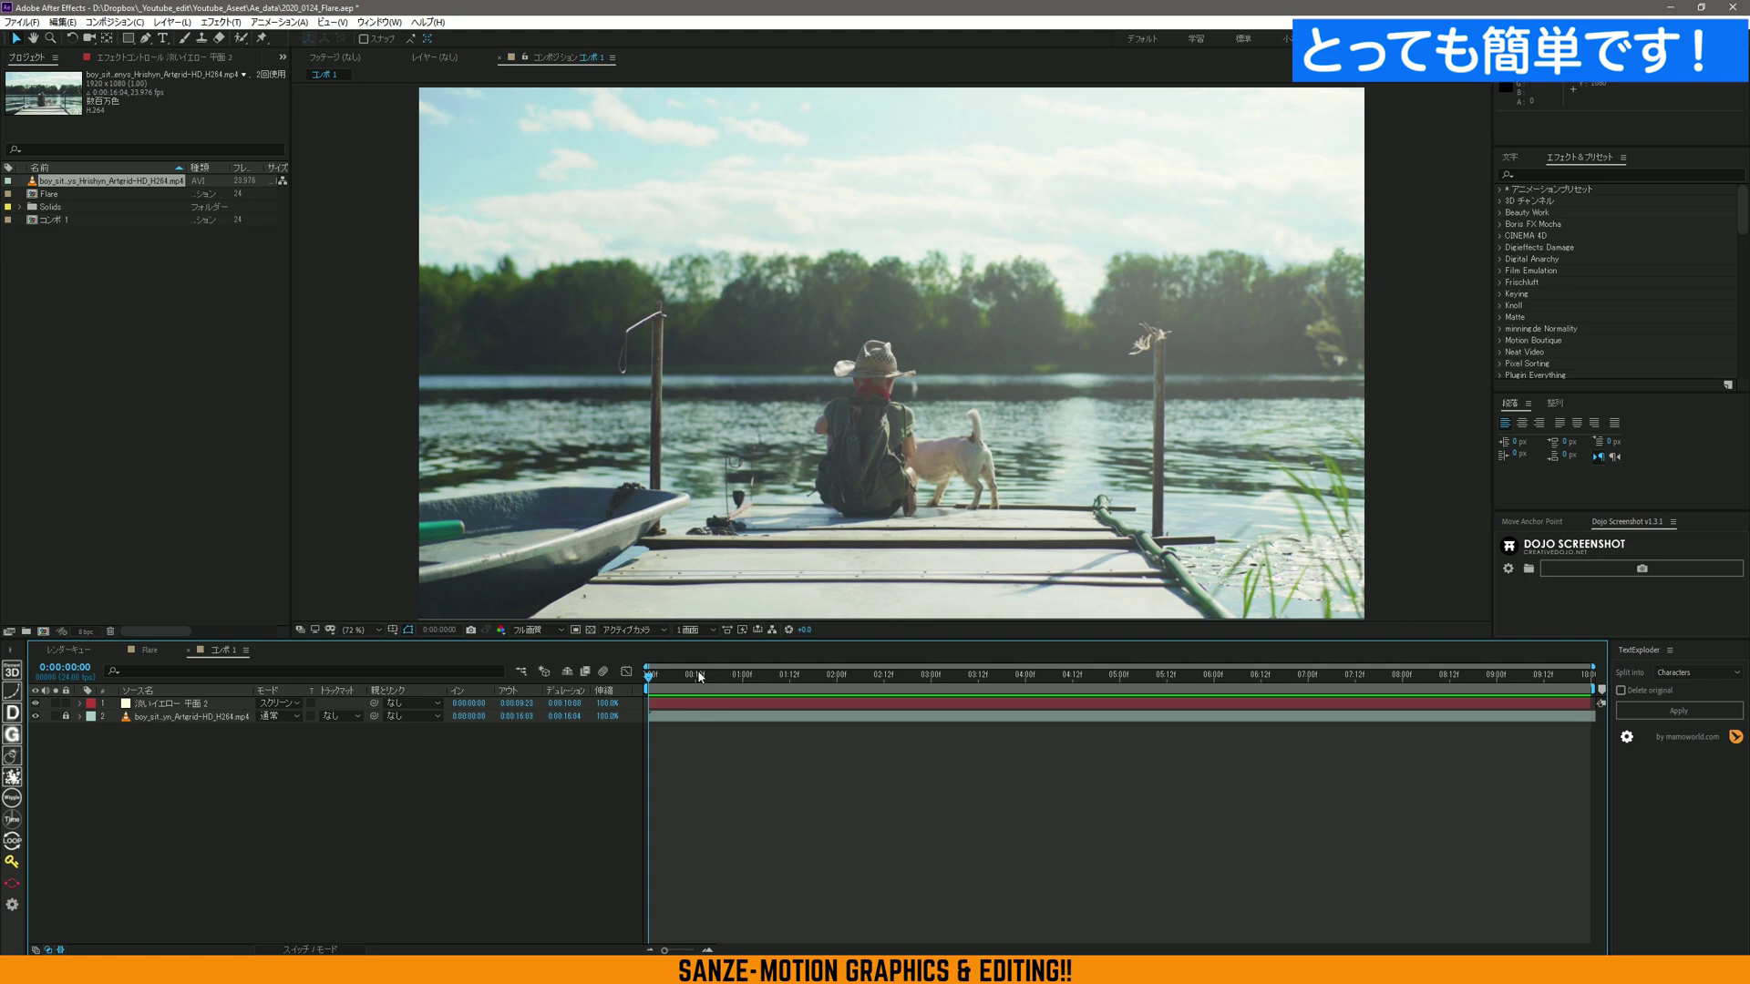
{"action": "left_click_drag", "start_coordinate": [700, 677], "coordinate": [542, 791]}
{"action": "left_click", "coordinate": [167, 704]}
{"action": "left_click", "coordinate": [35, 716]}
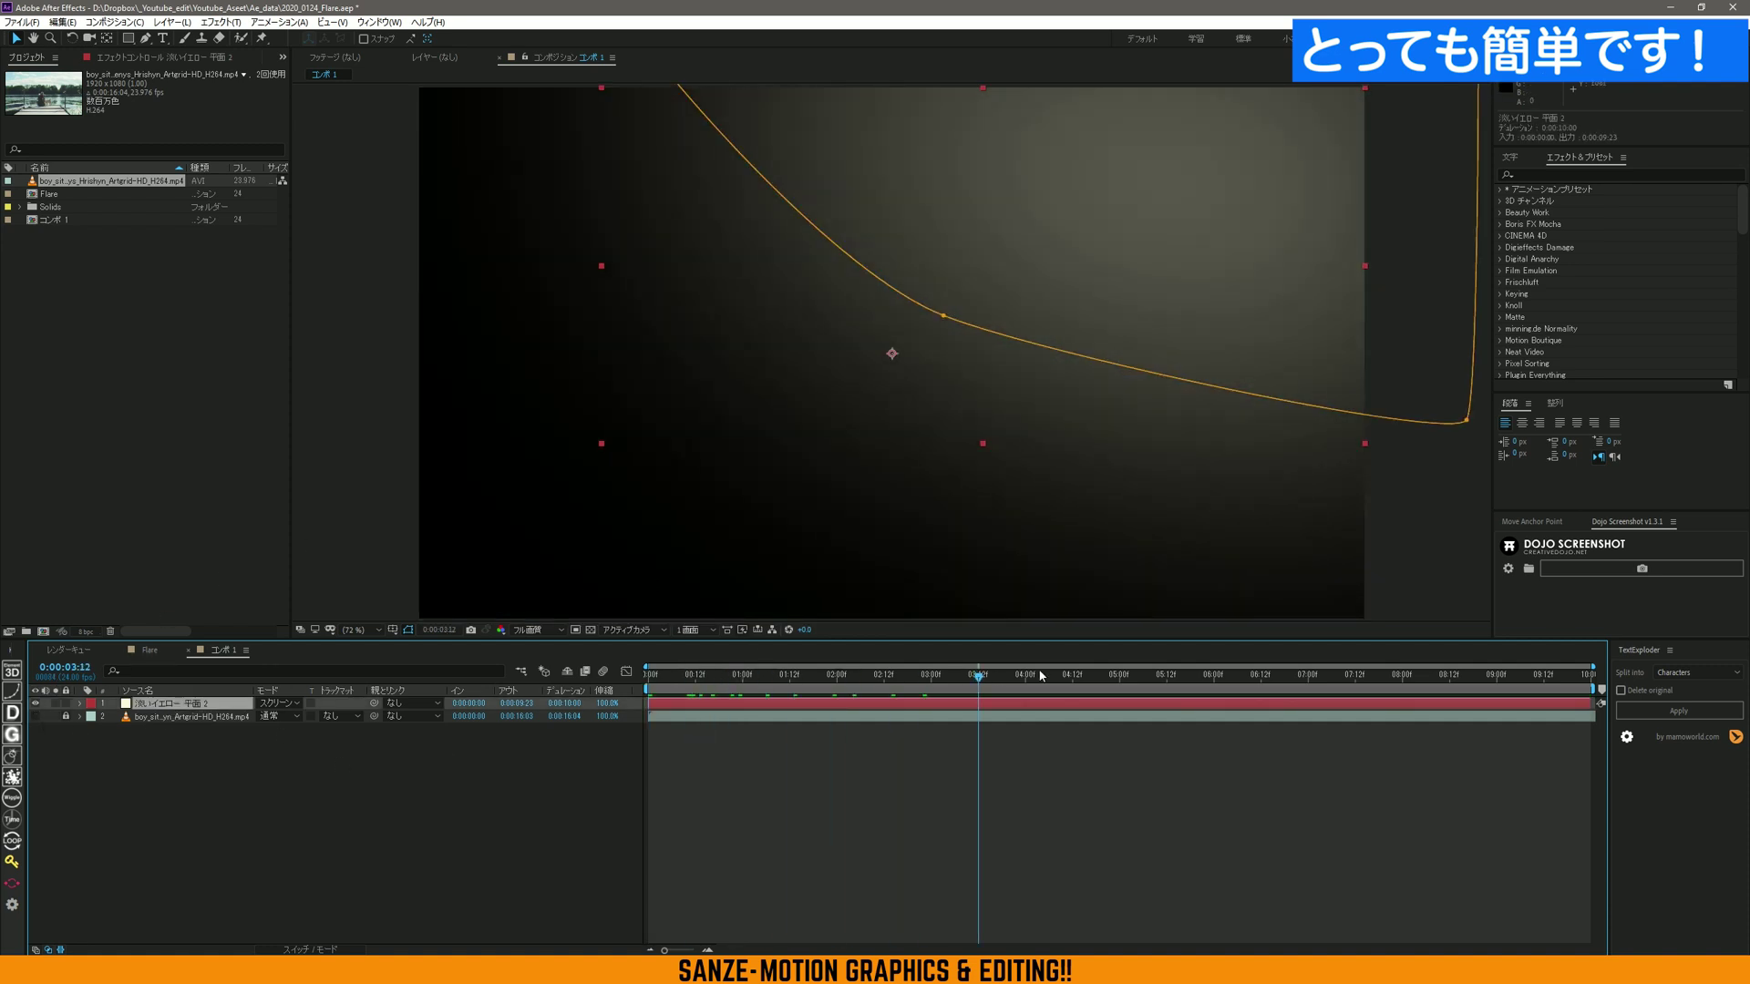
{"action": "left_click_drag", "start_coordinate": [691, 690], "coordinate": [638, 692]}
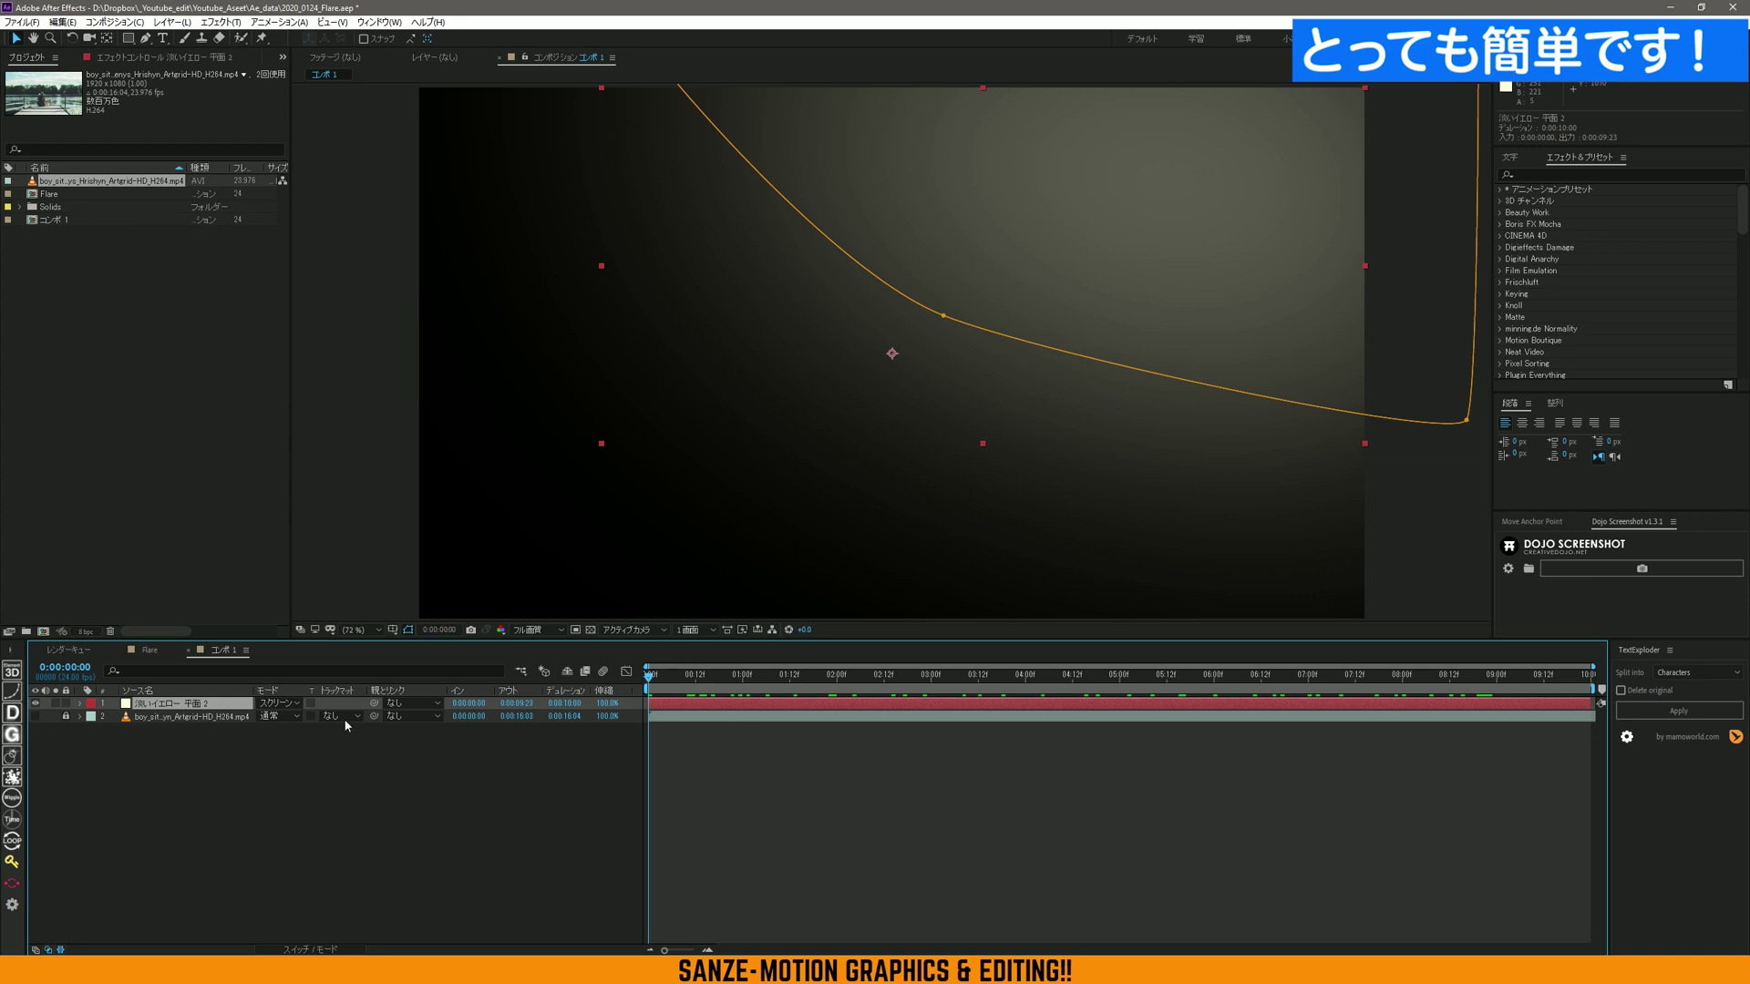
{"action": "left_click", "coordinate": [35, 717]}
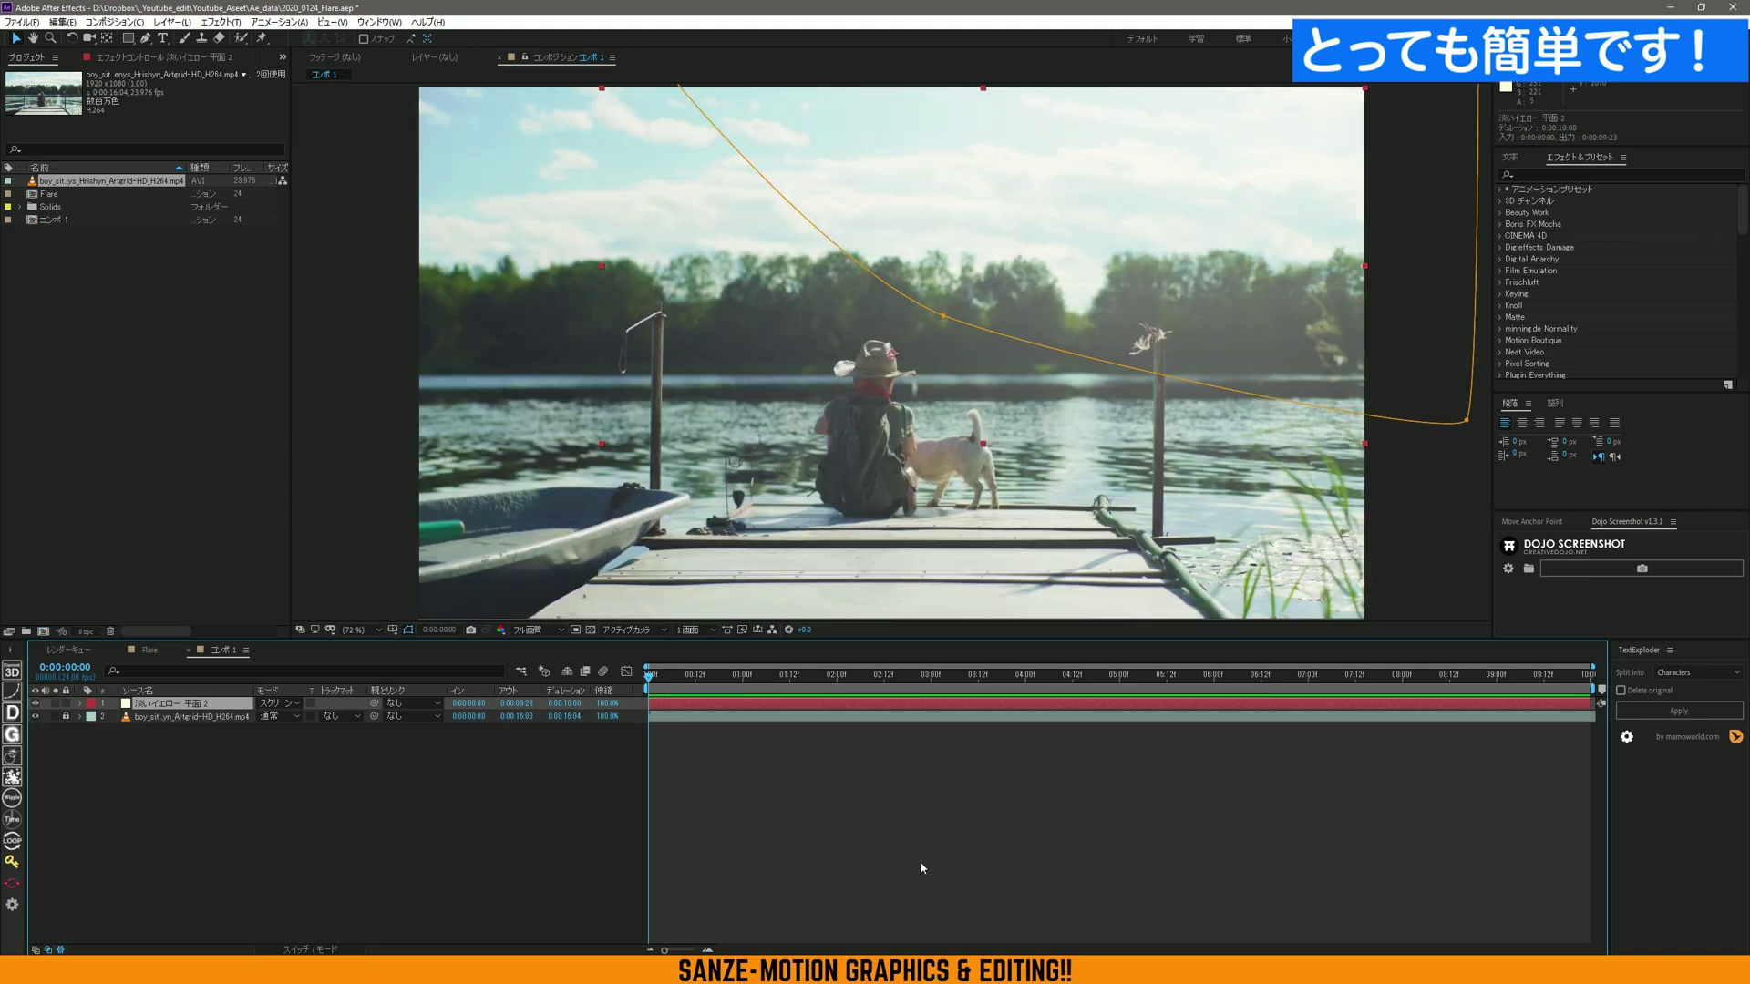
{"action": "key", "text": "space"}
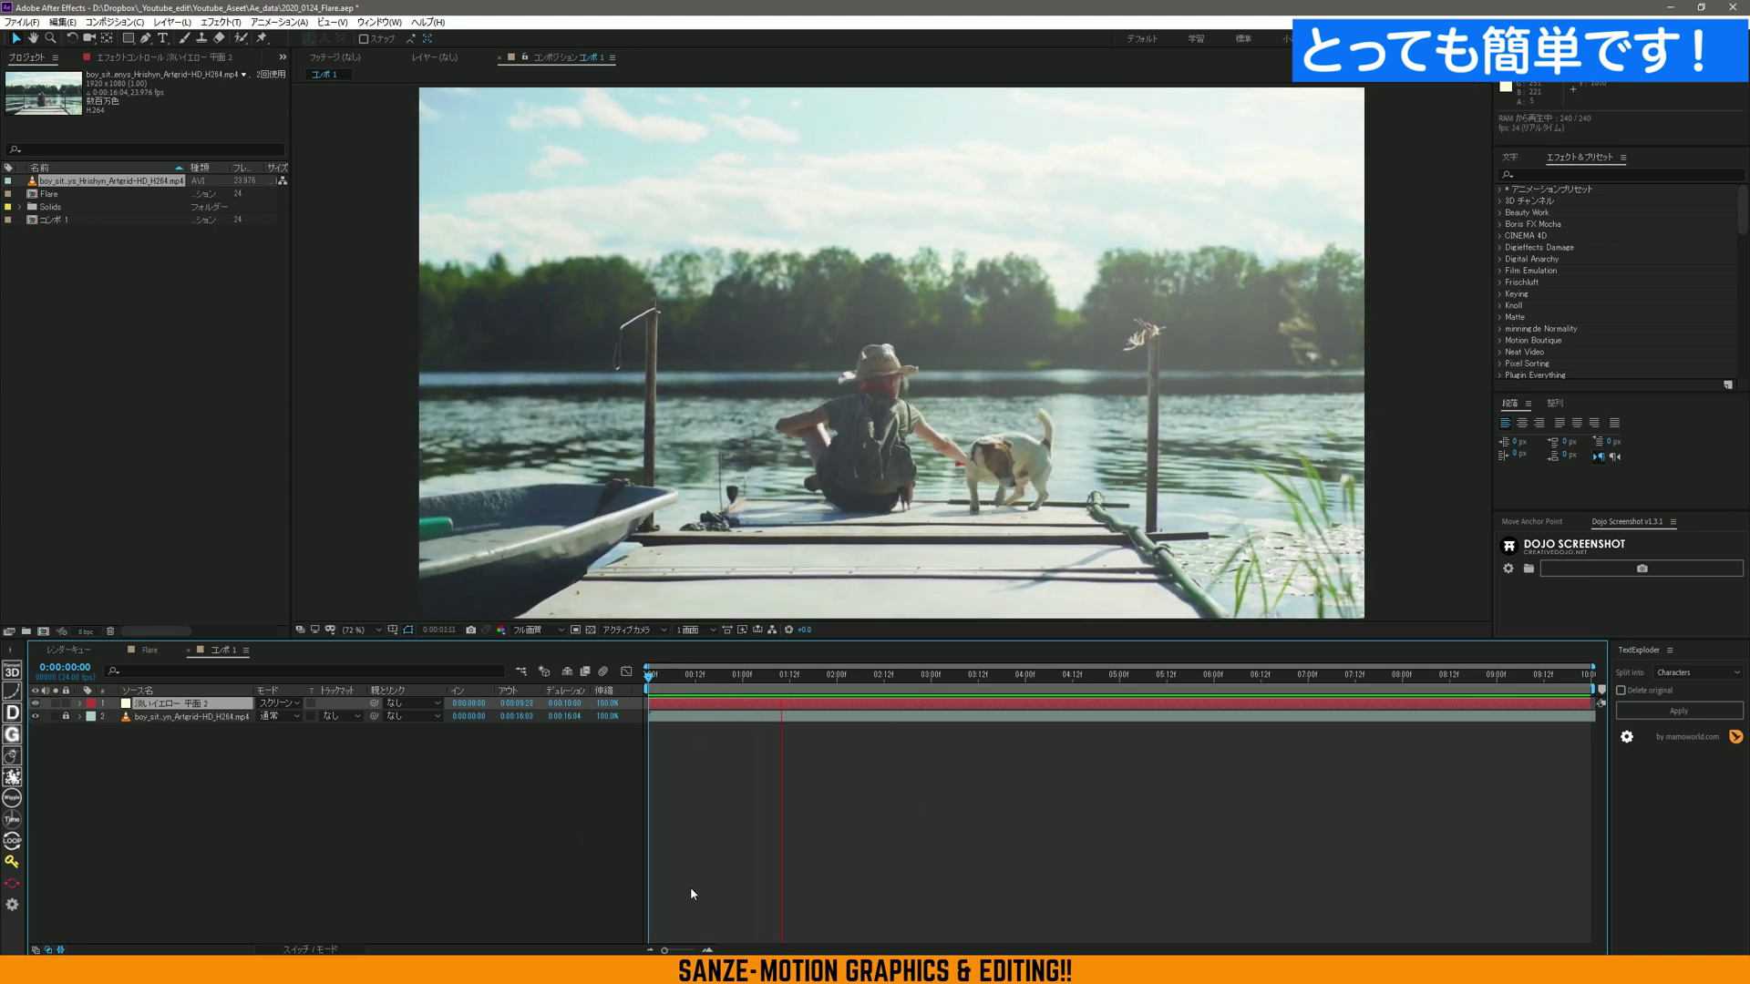